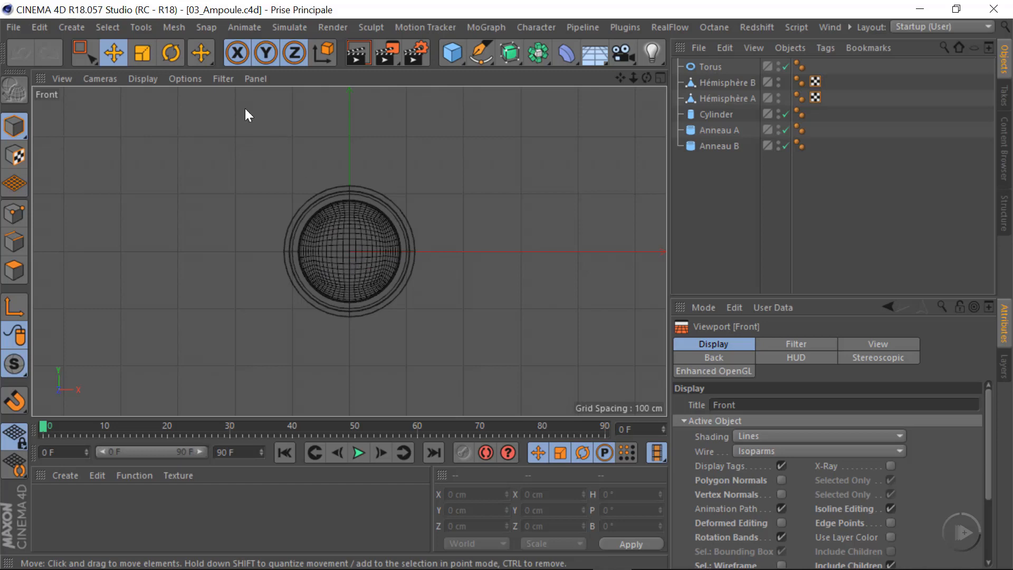
Load the led image as the Front viewport's background picture and check it by switching its display off and on
left_click(184, 79)
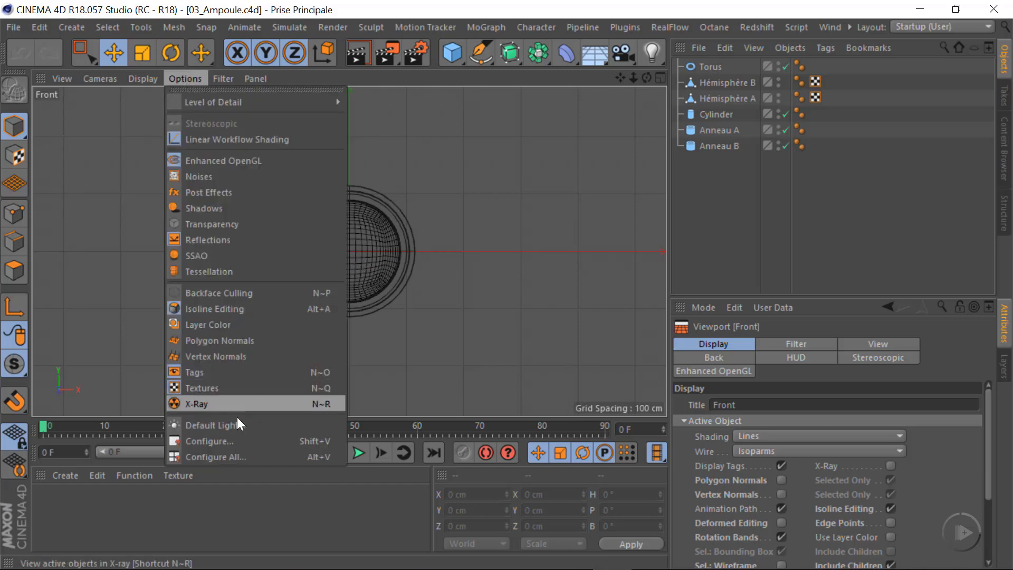
left_click(229, 439)
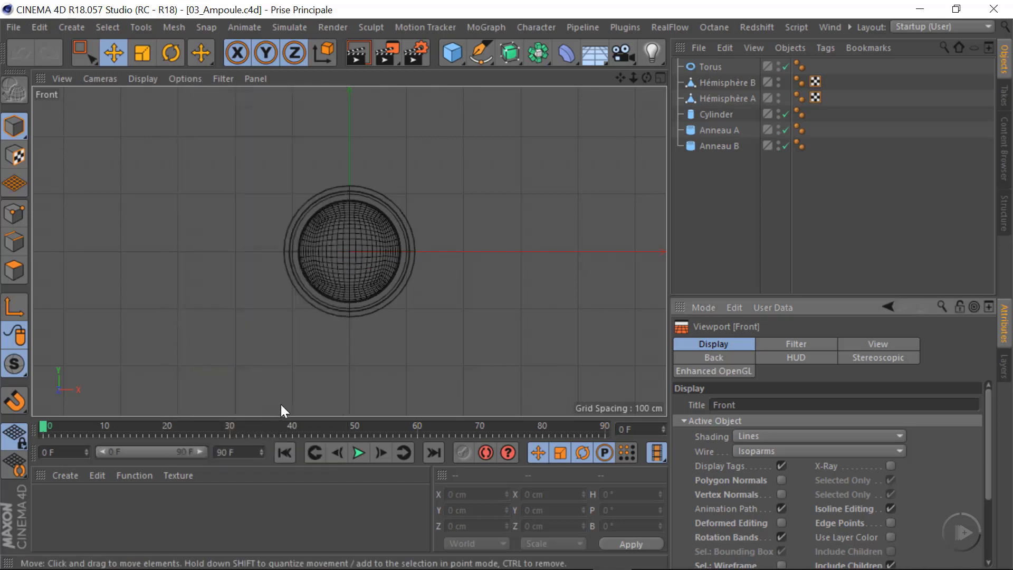
left_click(731, 357)
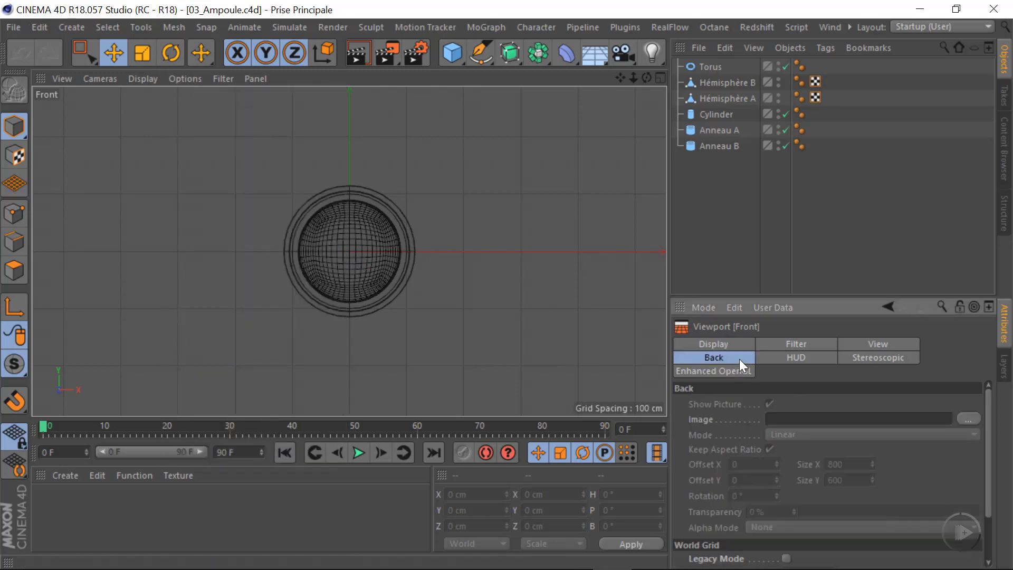
left_click(968, 419)
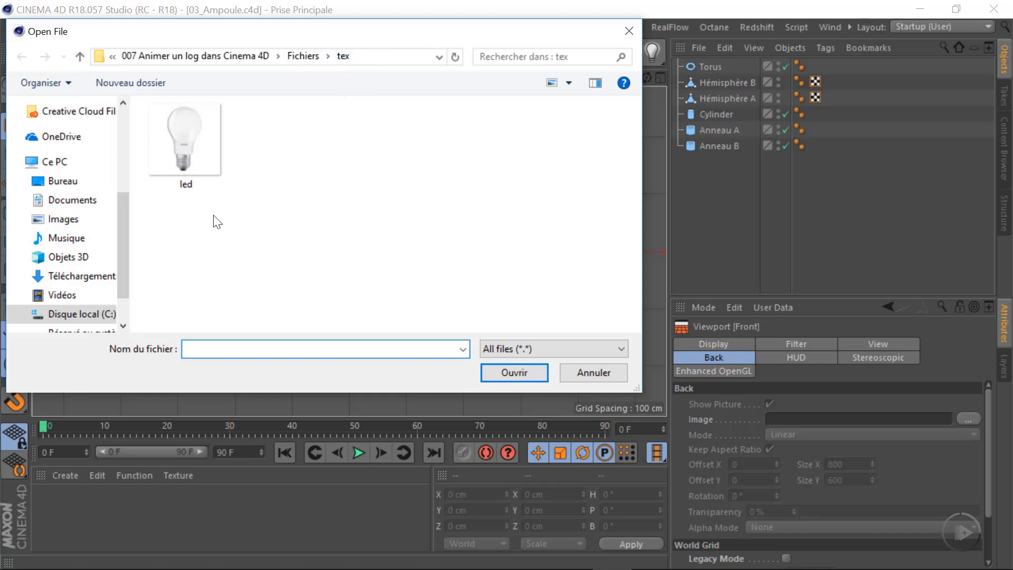
left_click(200, 162)
left_click(529, 372)
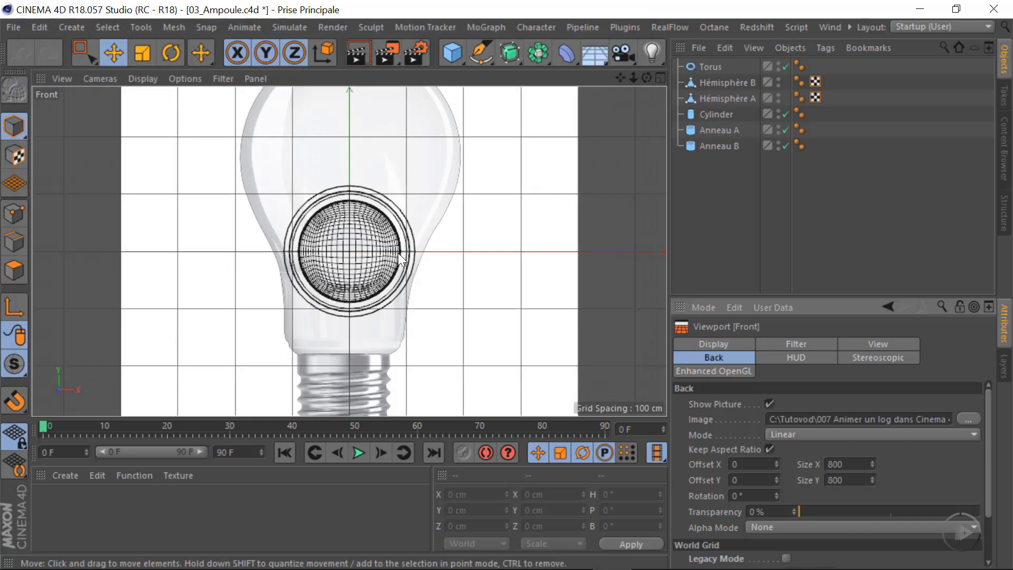
scroll(380, 254, "down", 2)
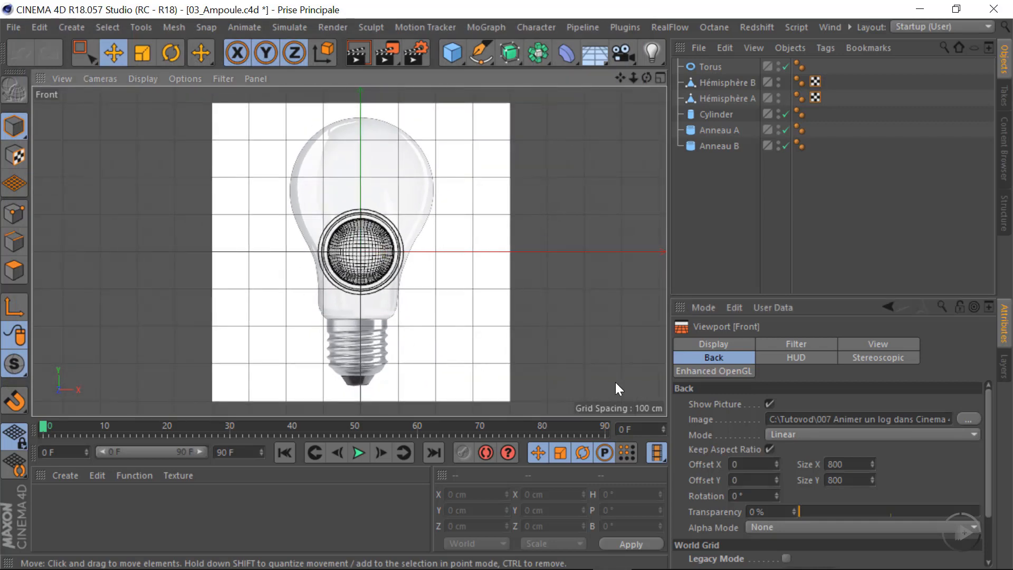
left_click(769, 404)
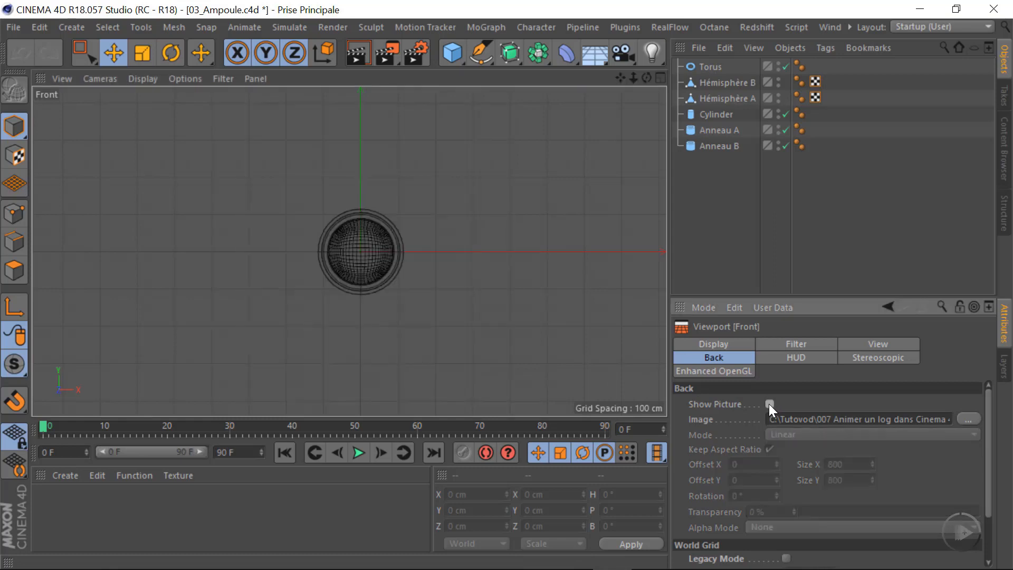
left_click(769, 404)
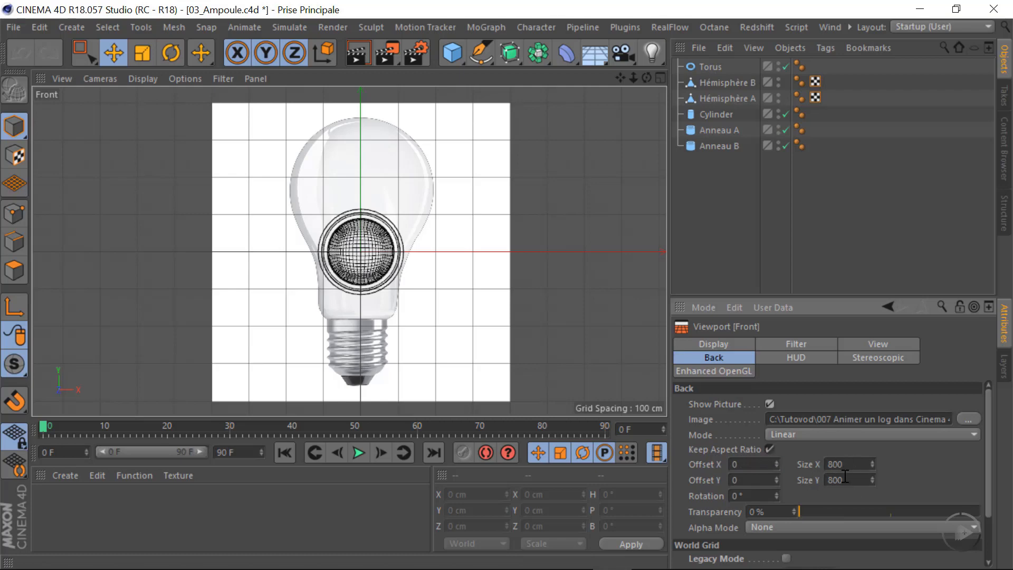
Set the background picture's size to 130 by 130, keeping its aspect ratio
left_click_drag(872, 463, 835, 525)
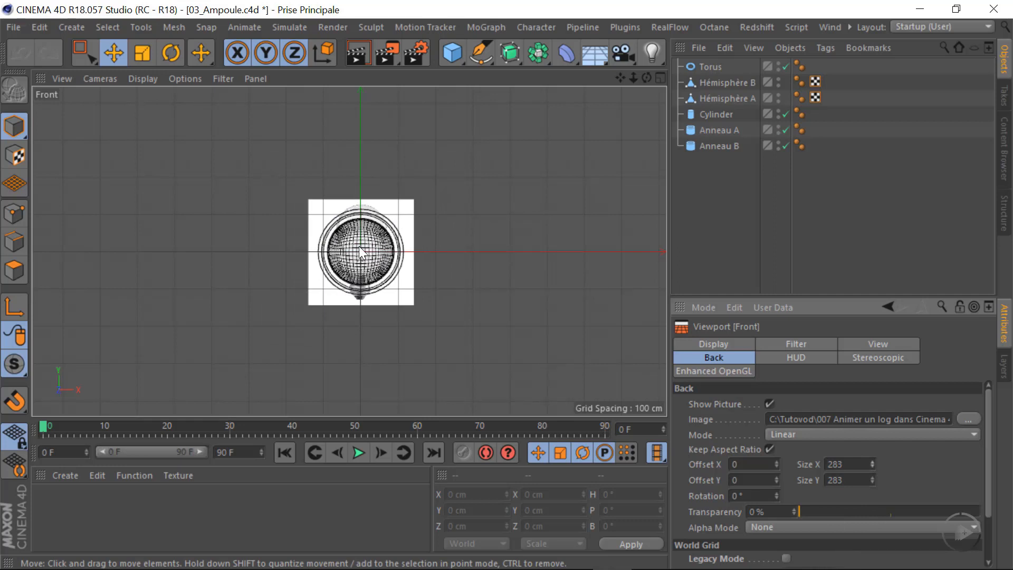
double_click(857, 464)
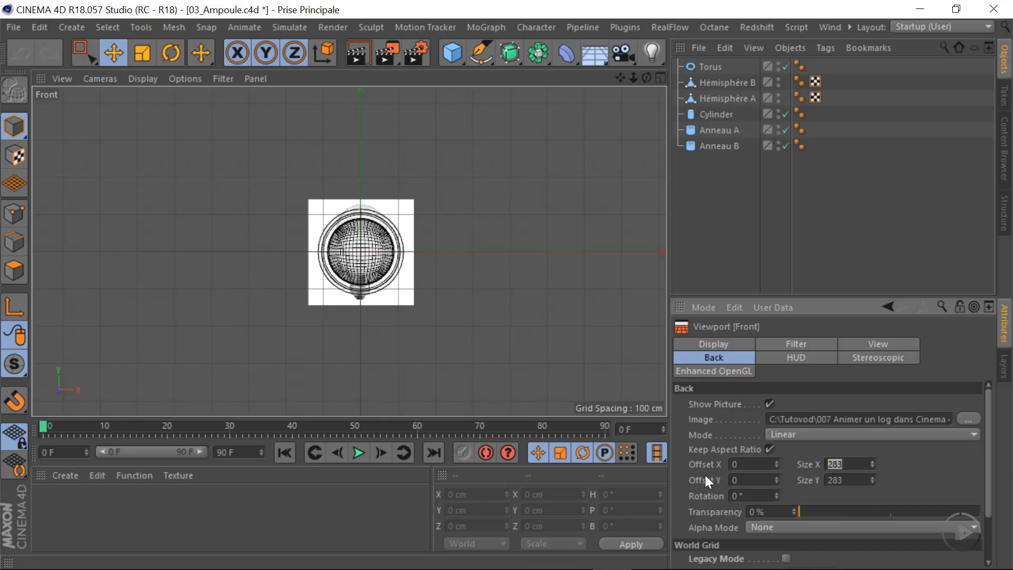
type("130")
key("Return")
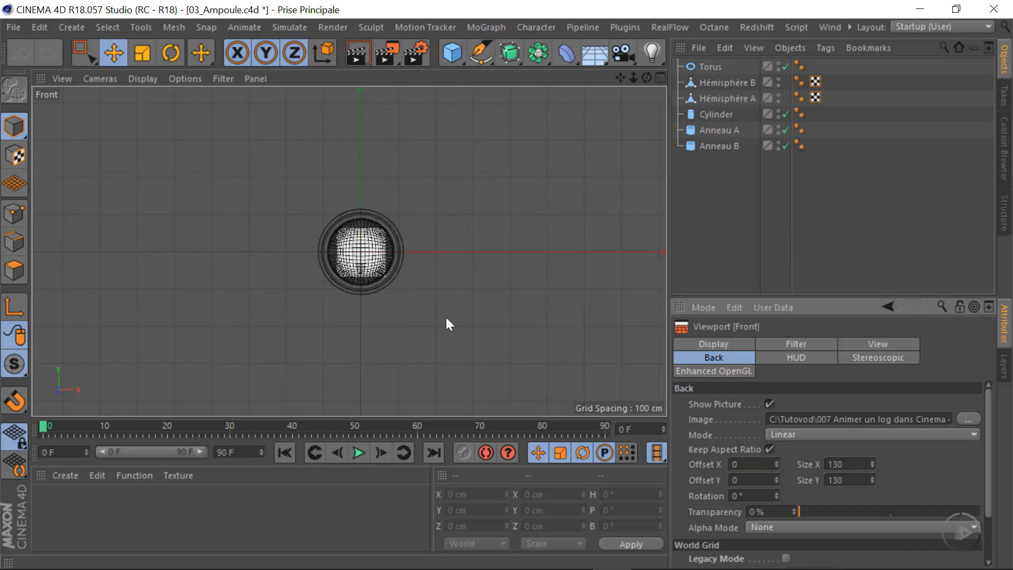
key("h")
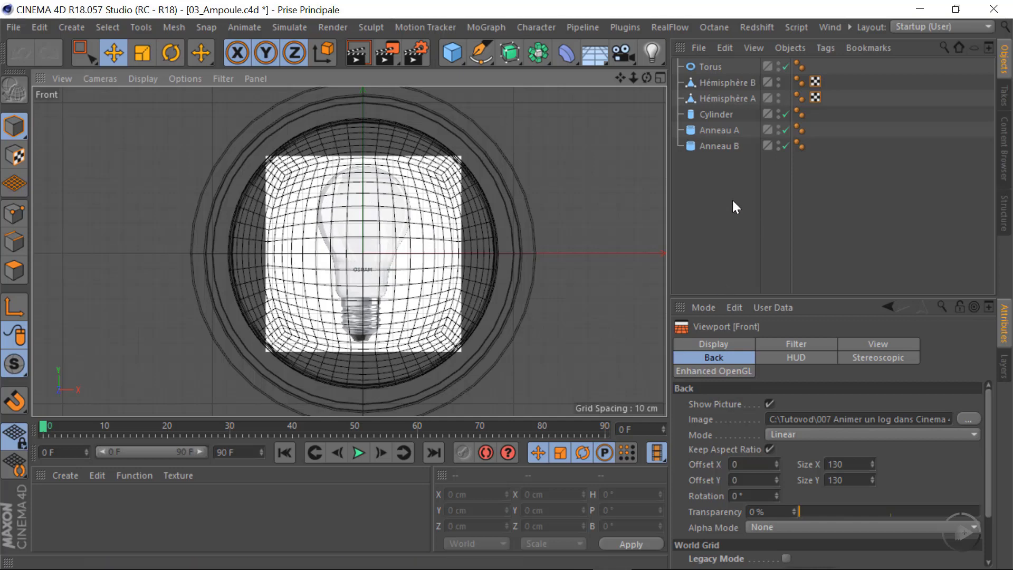
Group all six scene objects under a null and rename it Logo
left_click_drag(685, 179, 753, 56)
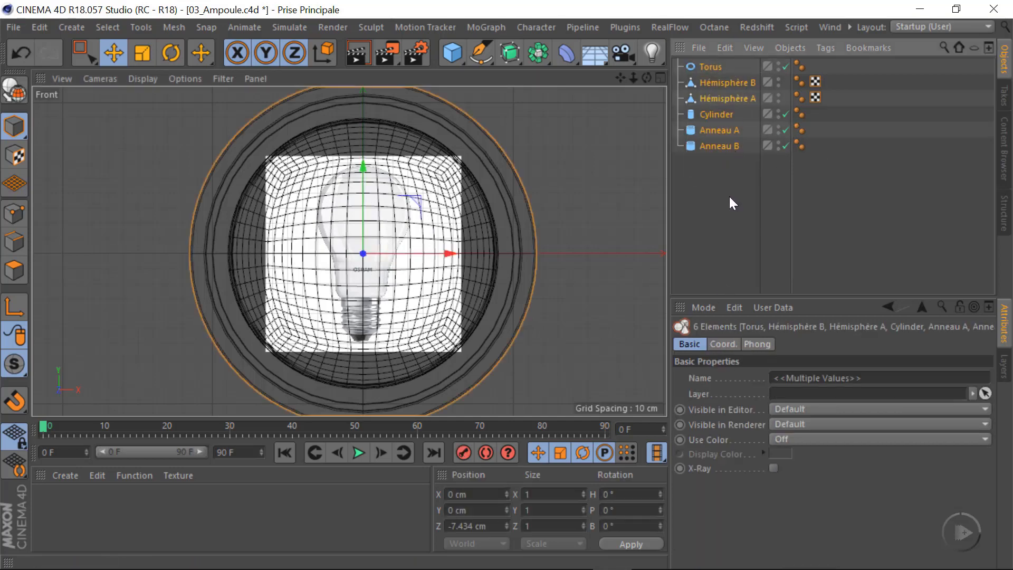
key("alt+g")
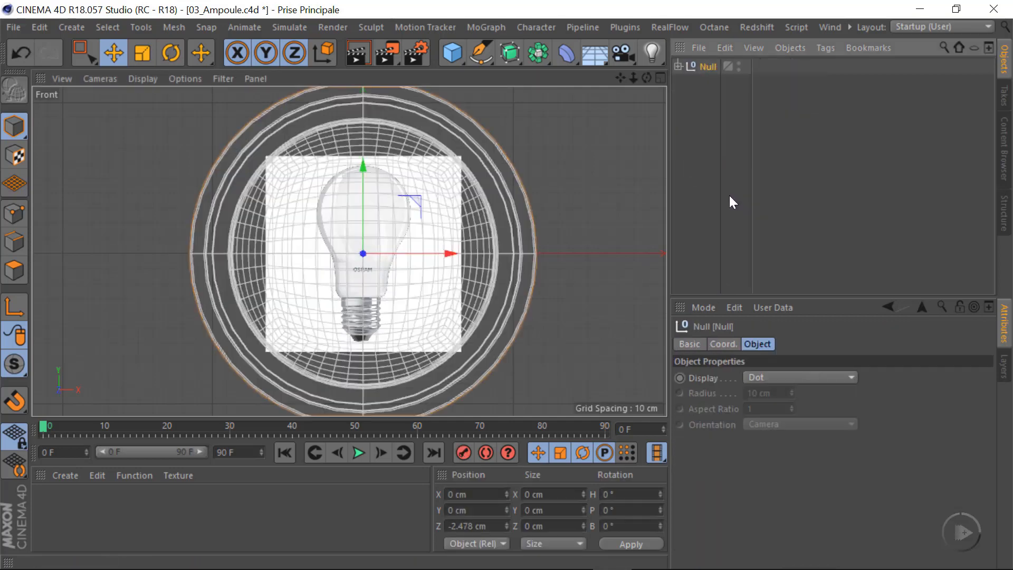
double_click(708, 66)
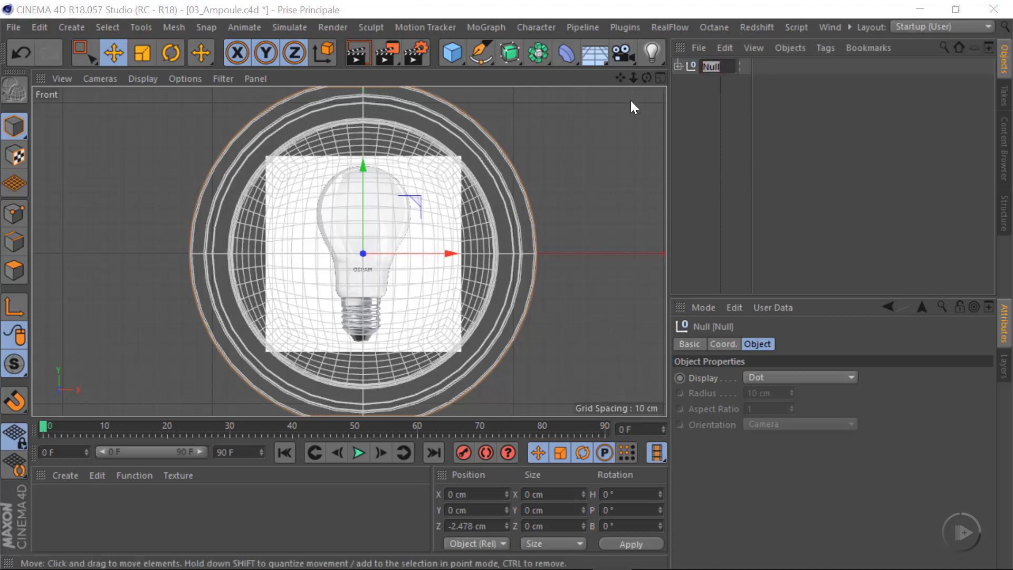
type("Logo")
key("Return")
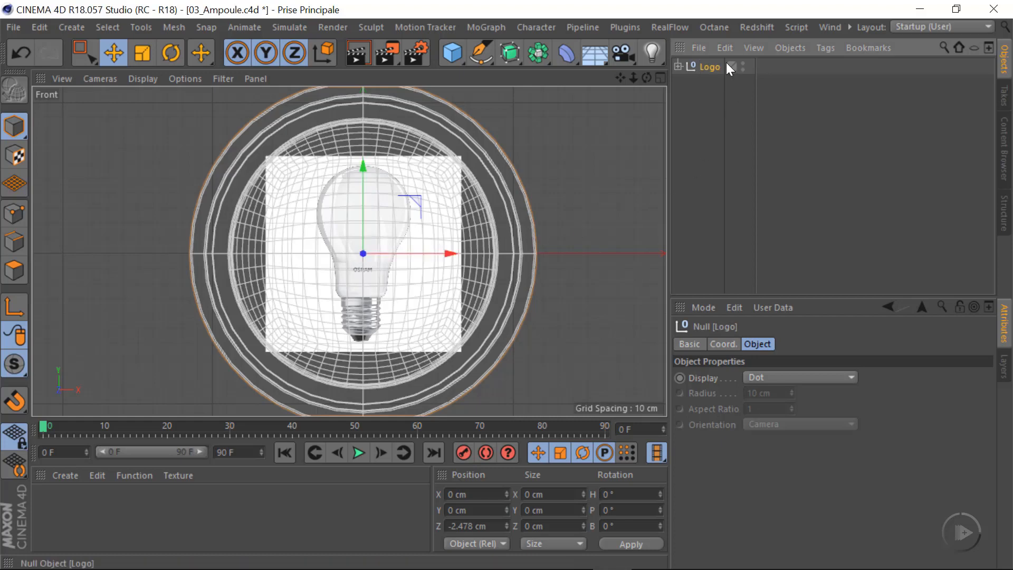
Hide the Logo group in the viewport
left_click(743, 64)
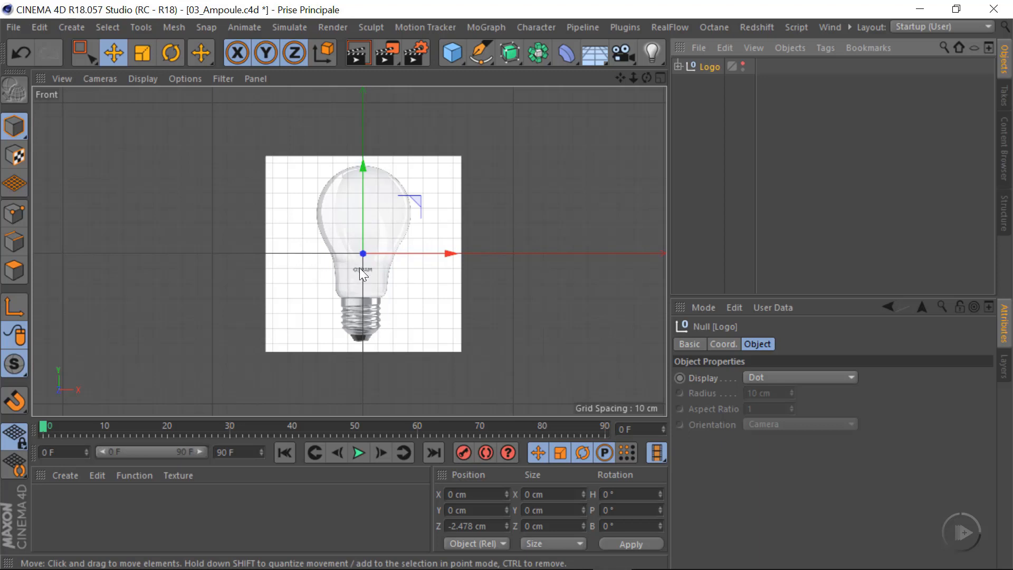
scroll(360, 269, "up", 3)
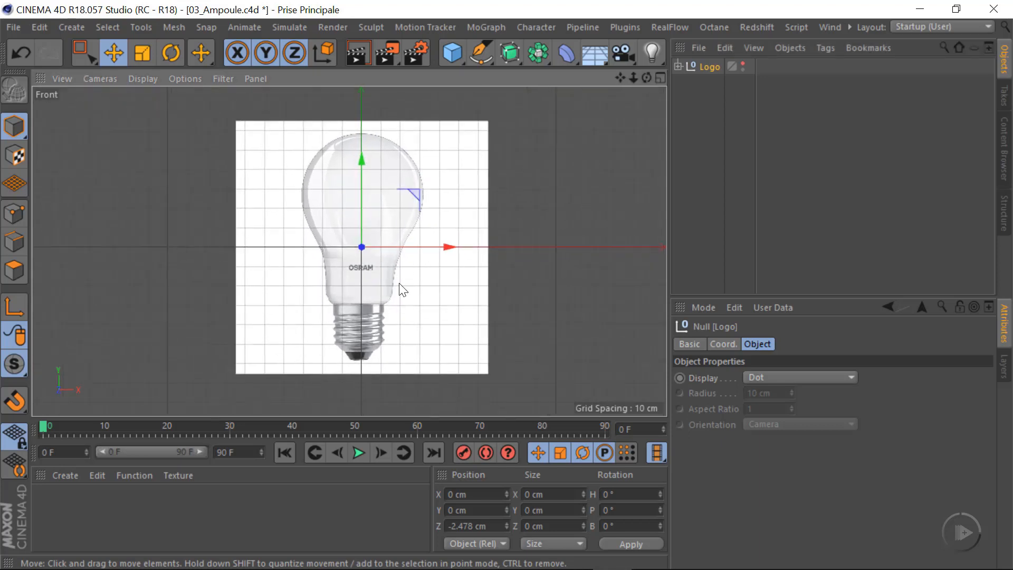
scroll(375, 285, "up", 2)
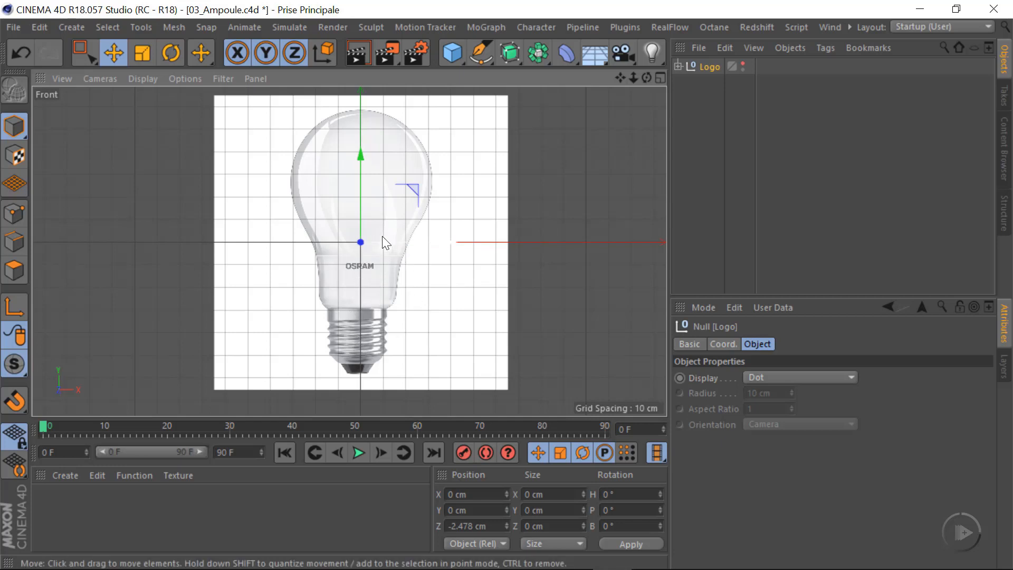
Align the bulb picture with the vertical axis by setting its Offset X to 1 and Rotation to -1°
left_click(184, 77)
left_click(221, 441)
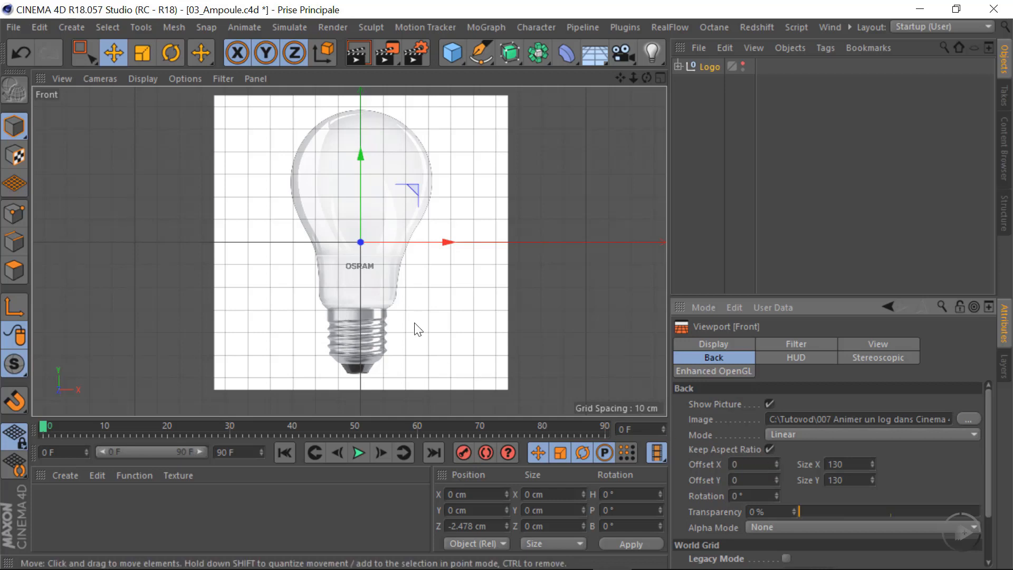
left_click(776, 461)
left_click(776, 462)
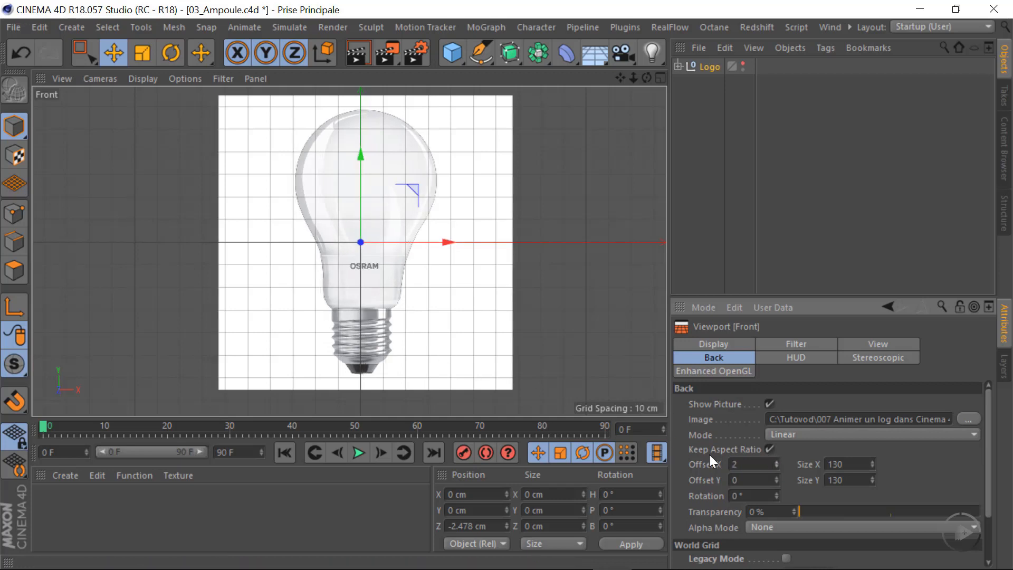
scroll(372, 333, "up", 2)
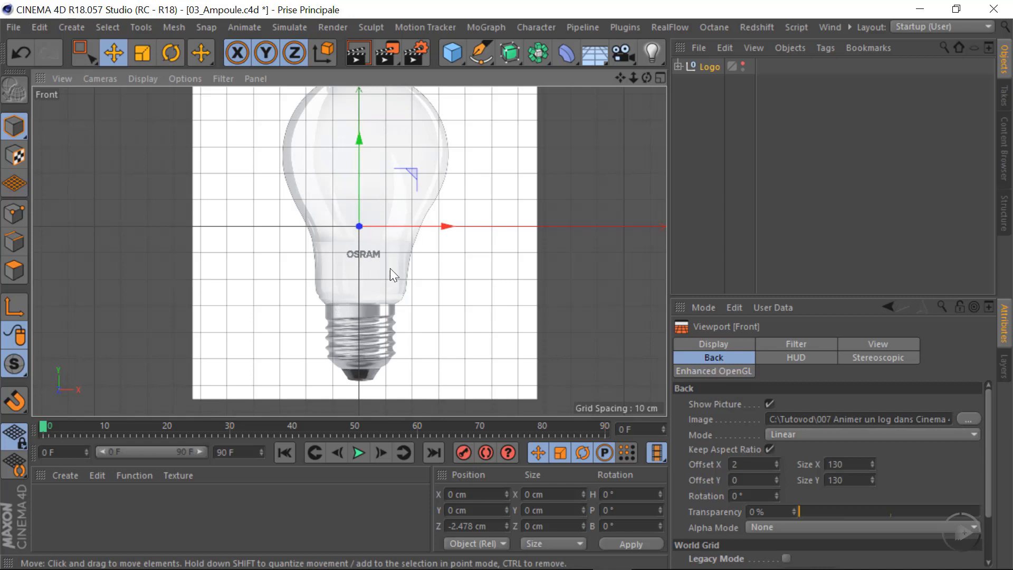
left_click(777, 498)
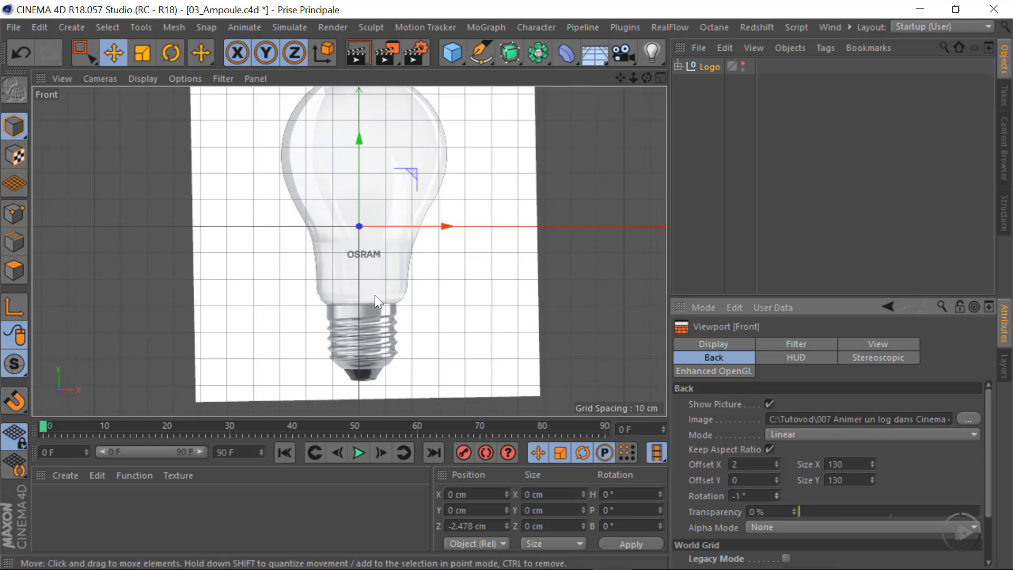
left_click(776, 462)
left_click(778, 467)
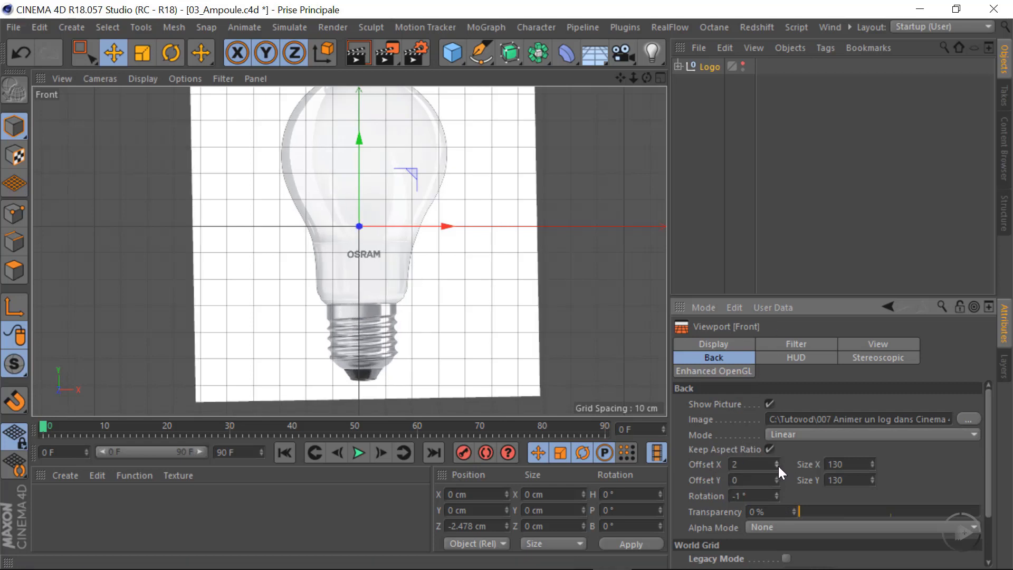
left_click(780, 467)
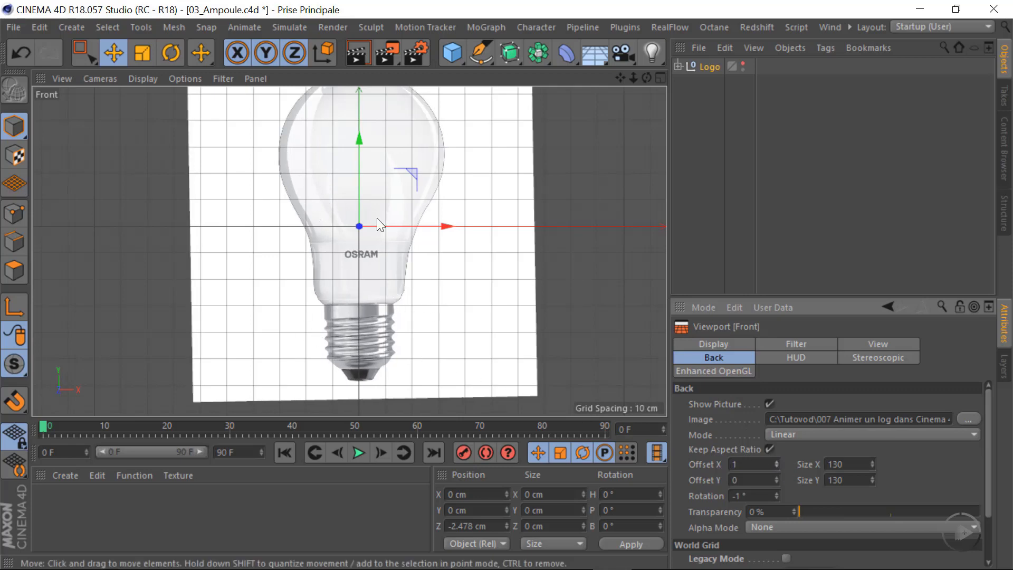
Set the background picture's transparency to 69%
scroll(398, 269, "down", 3)
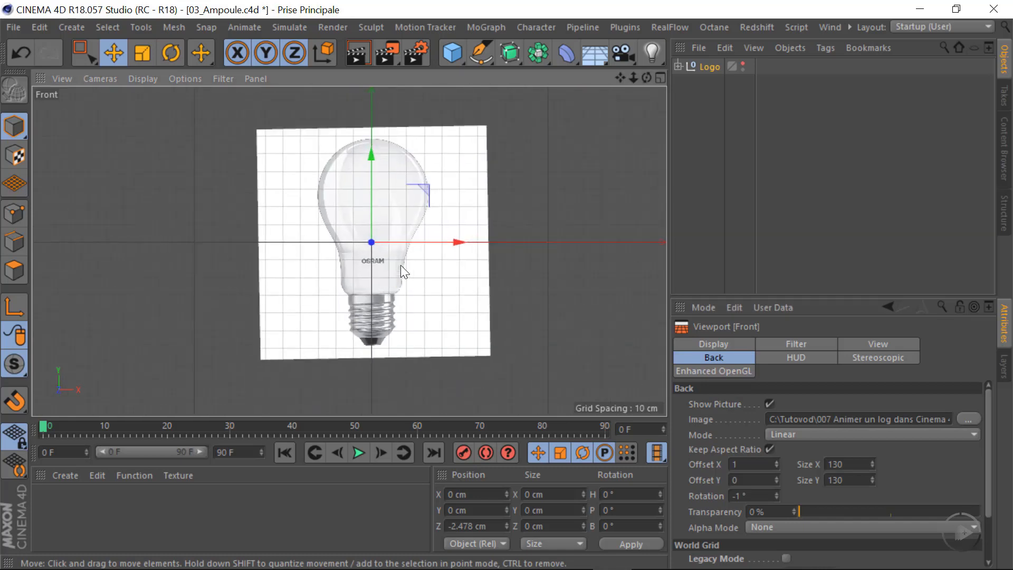
middle_click_drag(369, 301, 363, 279, "alt")
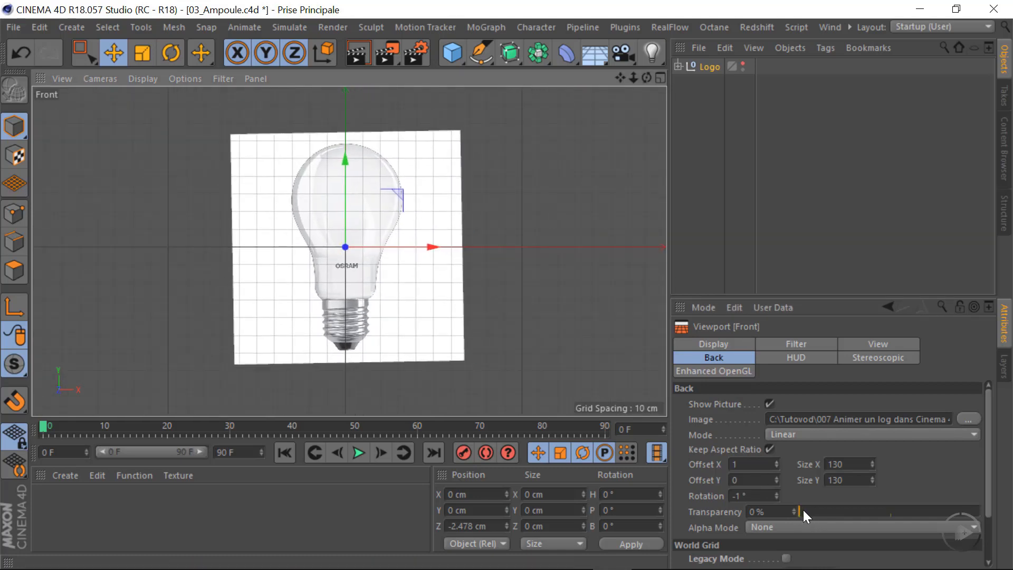
left_click_drag(802, 509, 926, 518)
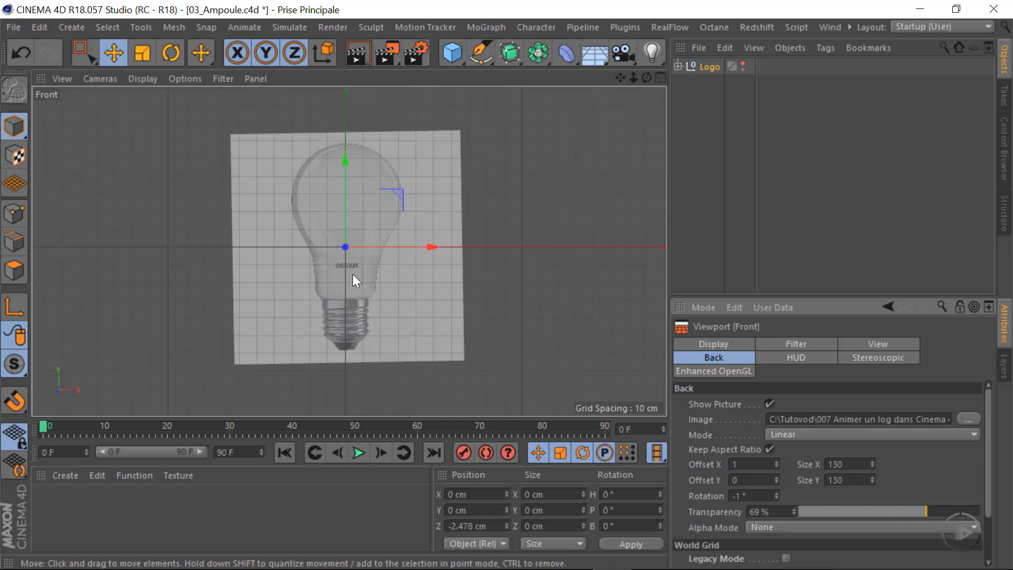
Start a Bezier spline with the Pen at the bulb's top centre and trace the right side of the glass towards the neck
left_click(485, 49)
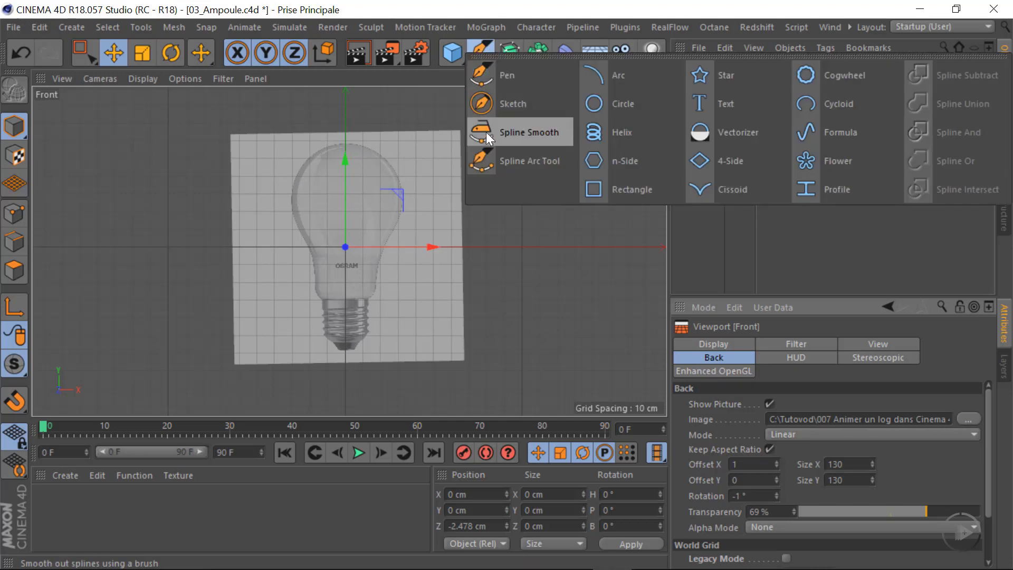
left_click(535, 81)
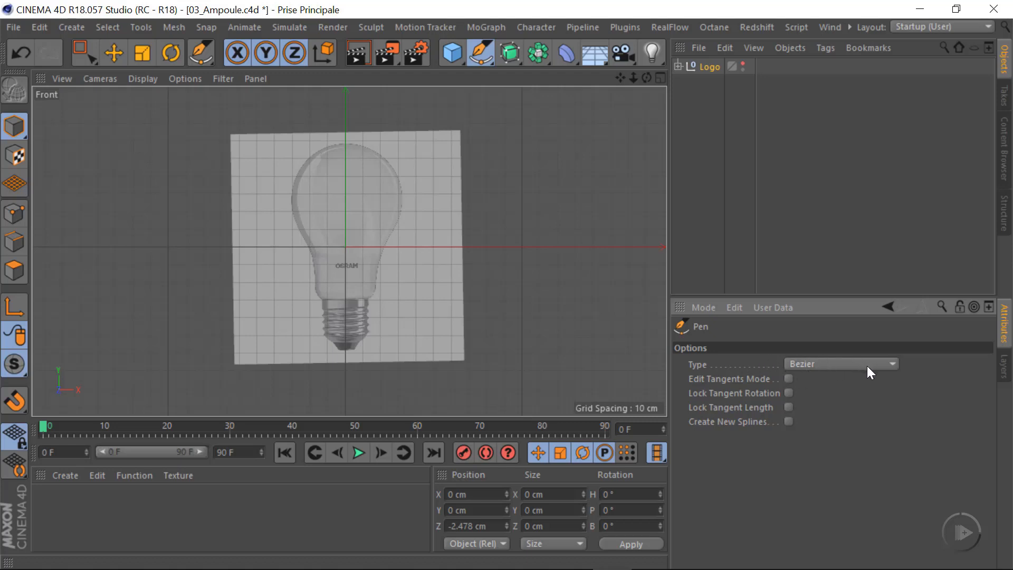
scroll(377, 169, "up", 3)
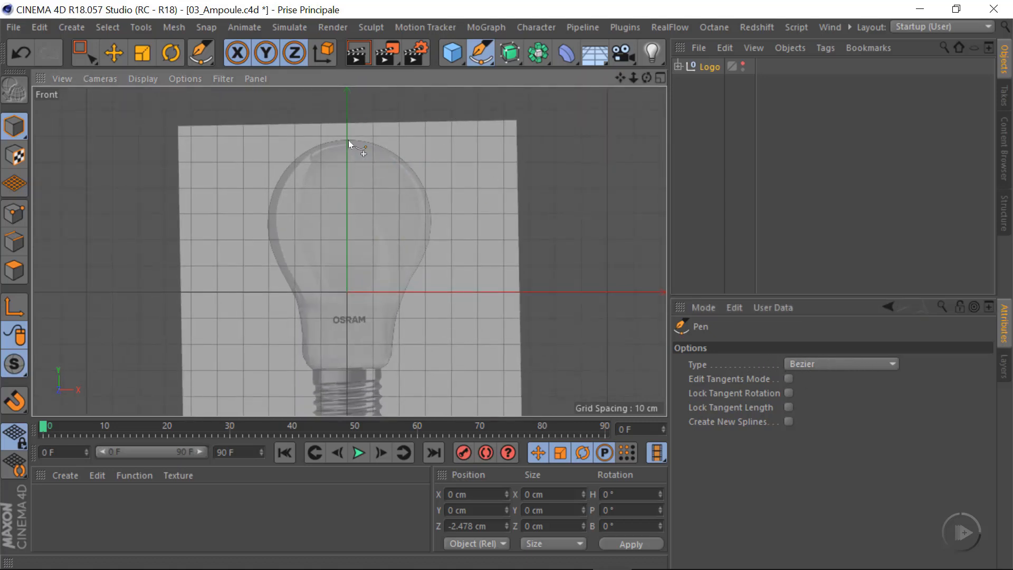
left_click_drag(346, 139, 397, 139)
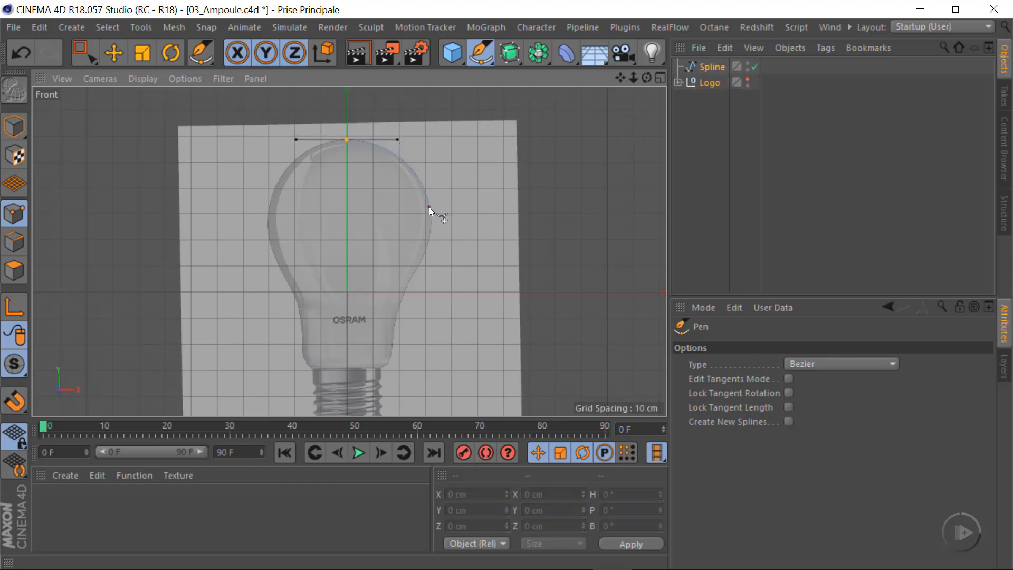
left_click_drag(429, 207, 432, 218)
left_click_drag(419, 267, 392, 286)
Continue the Bezier spline down the bulb's neck and around the glass's rounded lower corner to the top of the screw base
scroll(413, 305, "up", 4)
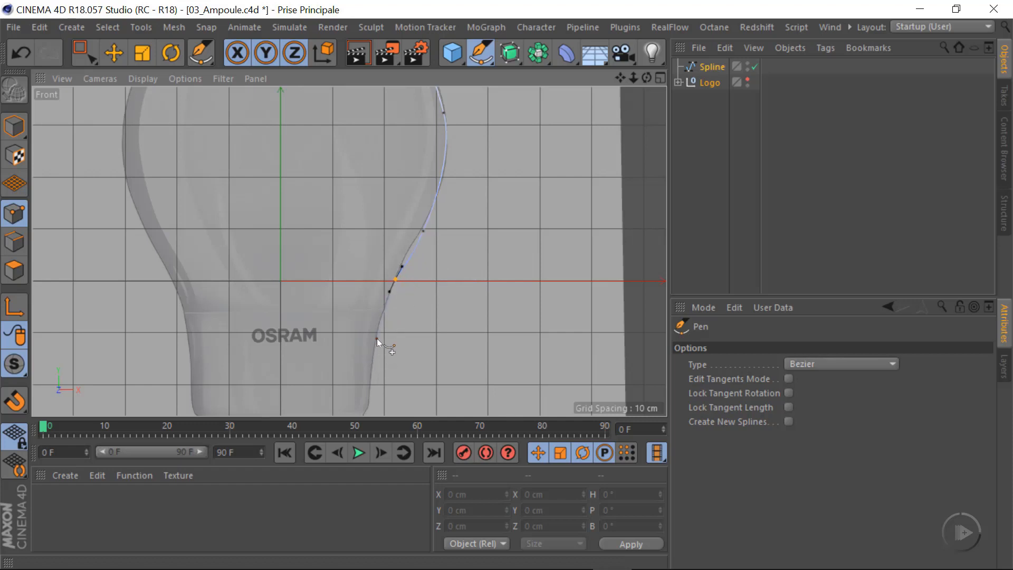
left_click_drag(379, 328, 376, 342)
middle_click_drag(389, 353, 394, 281, "alt")
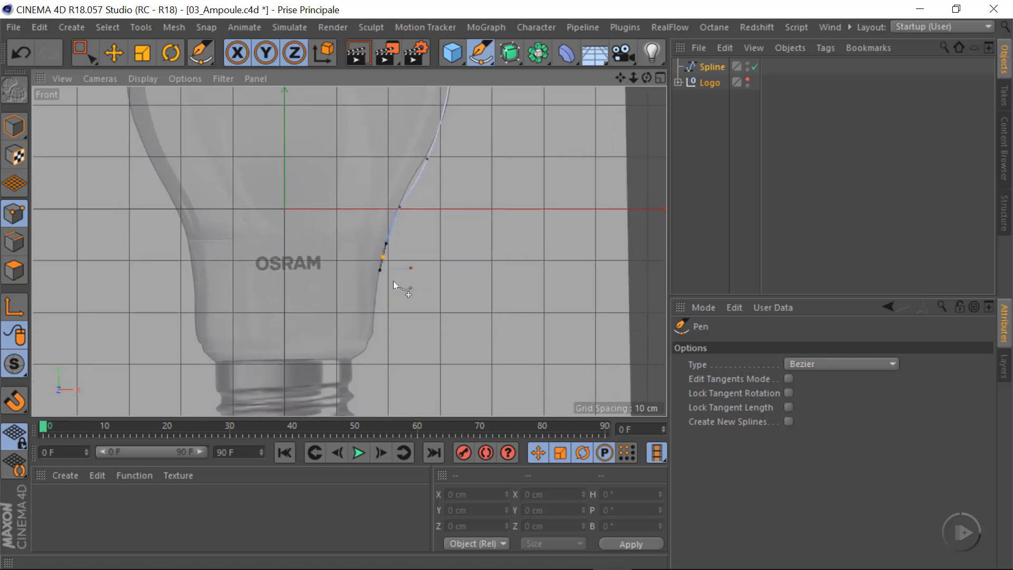
left_click_drag(375, 312, 375, 326)
scroll(374, 334, "up", 6)
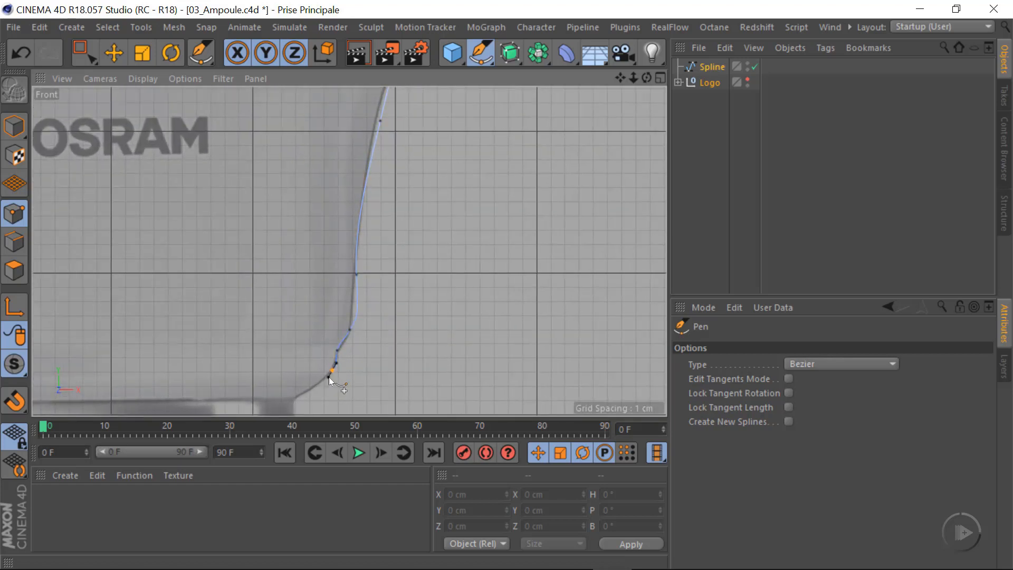
left_click_drag(309, 391, 305, 394)
left_click(294, 399)
Trace straight down past the screw threads, follow the tapered tip, and end the spline at the bulb's bottom centre
middle_click_drag(355, 335, 374, 154, "alt")
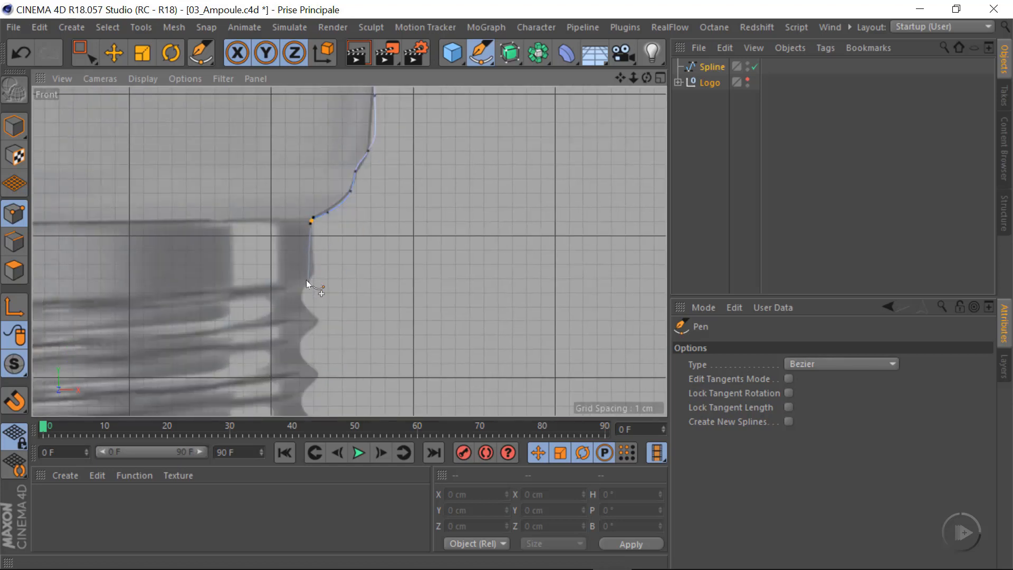
middle_click_drag(306, 280, 326, 119, "alt")
left_click_drag(339, 327, 338, 332)
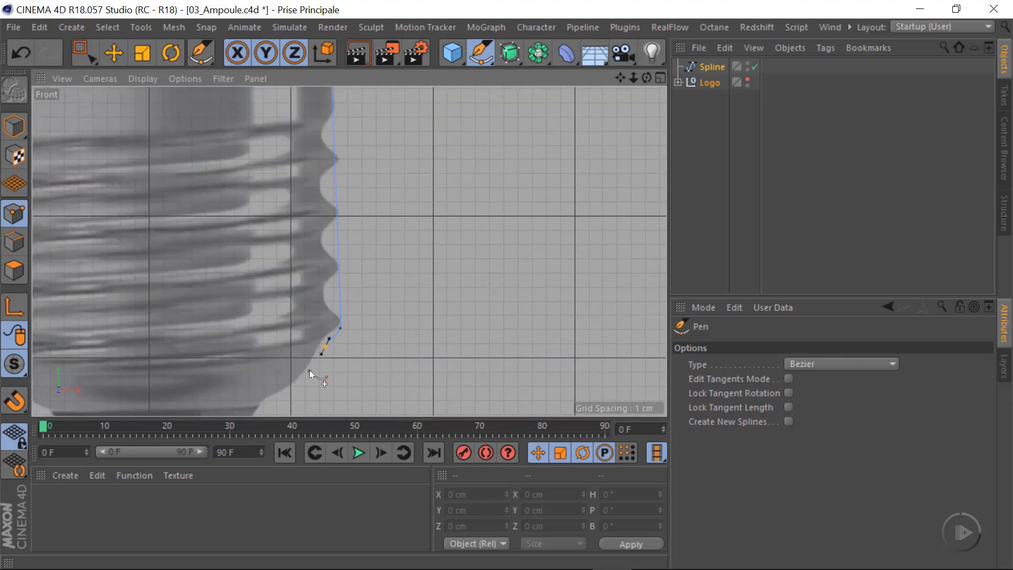
left_click_drag(308, 375, 301, 383)
middle_click_drag(289, 362, 365, 243, "alt")
left_click_drag(342, 289, 305, 339)
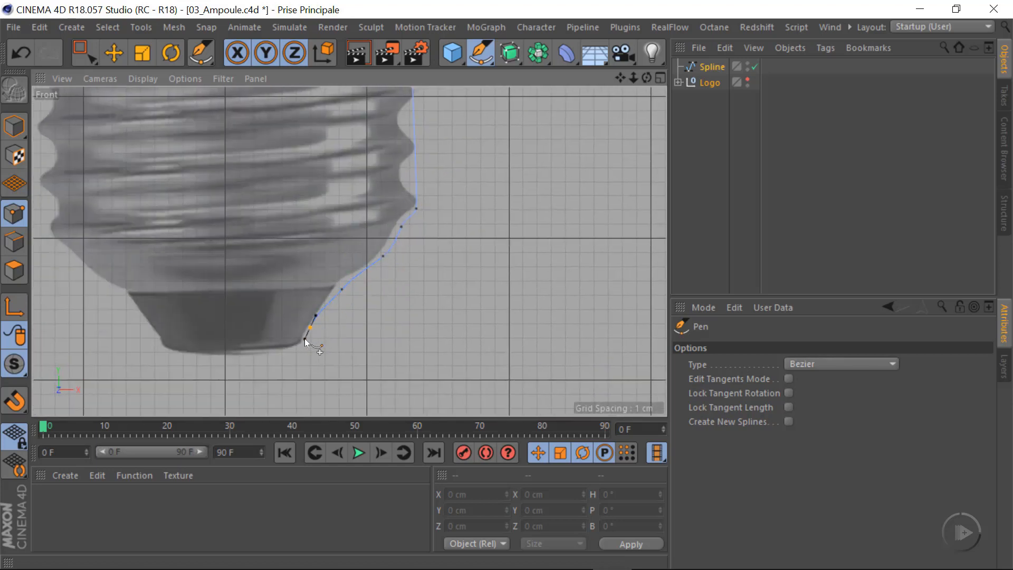
left_click(230, 358)
key("space")
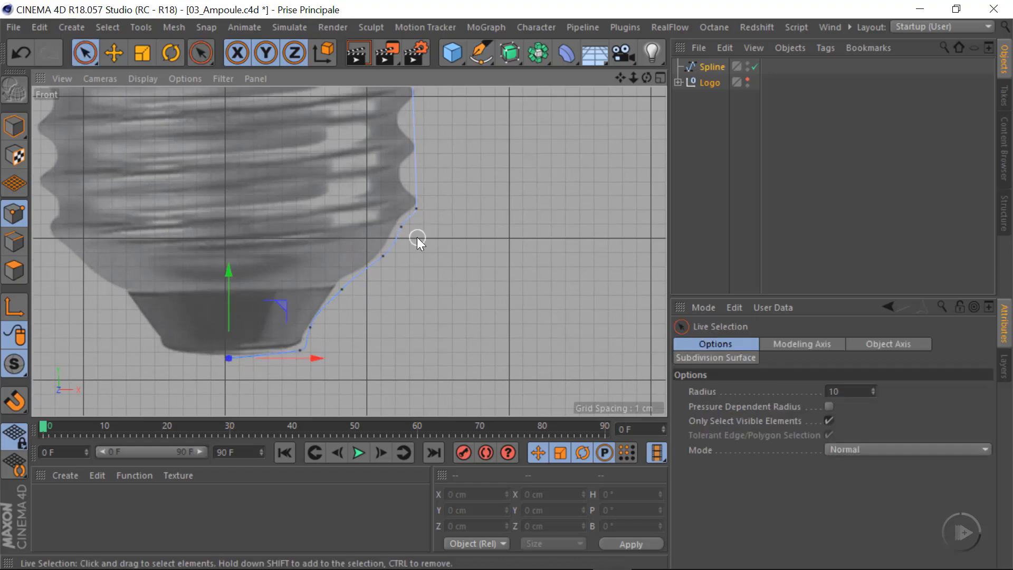
Place the spline's bottom end point at X 0 cm and raise it slightly to about Y -58.3 cm
right_click_drag(361, 277, 309, 295, "alt")
middle_click_drag(395, 242, 383, 333, "alt")
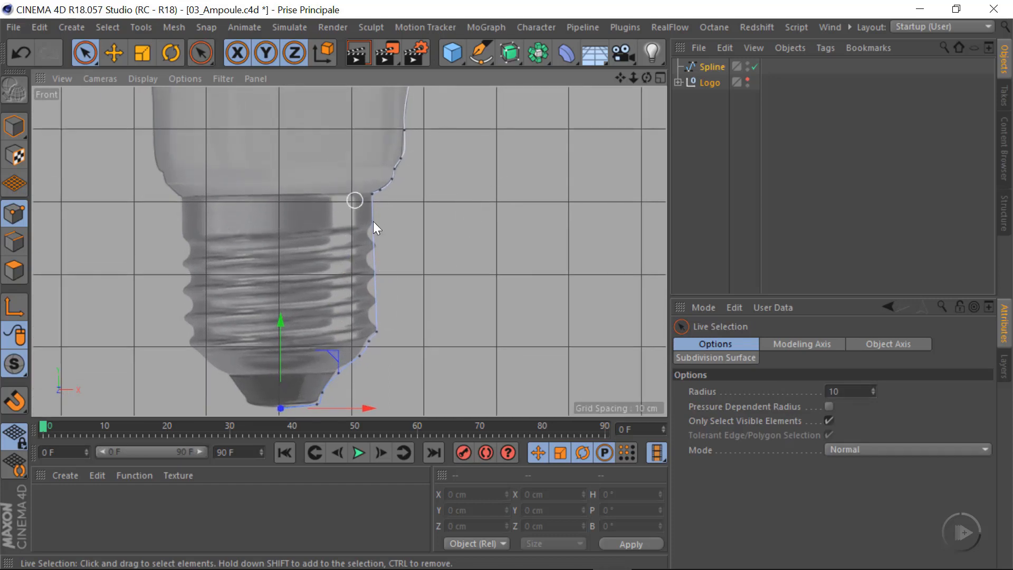
middle_click_drag(397, 220, 330, 203, "alt")
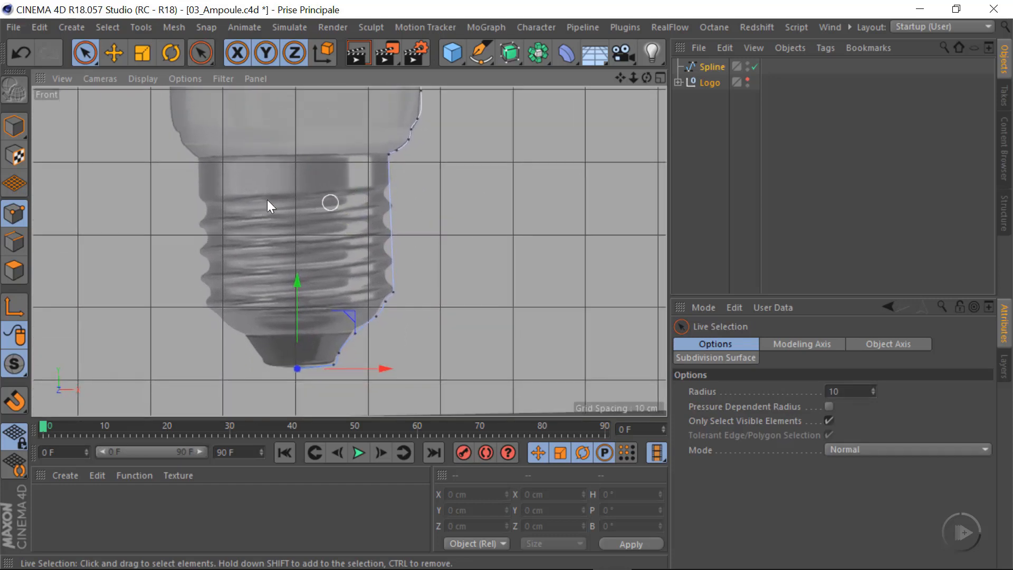
left_click(114, 52)
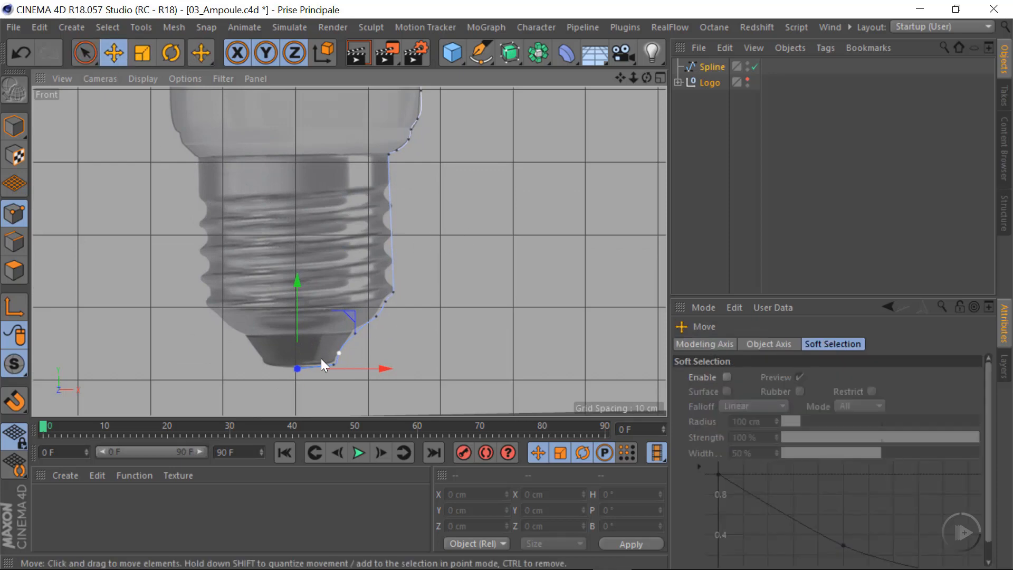
right_click_drag(321, 359, 486, 358, "alt")
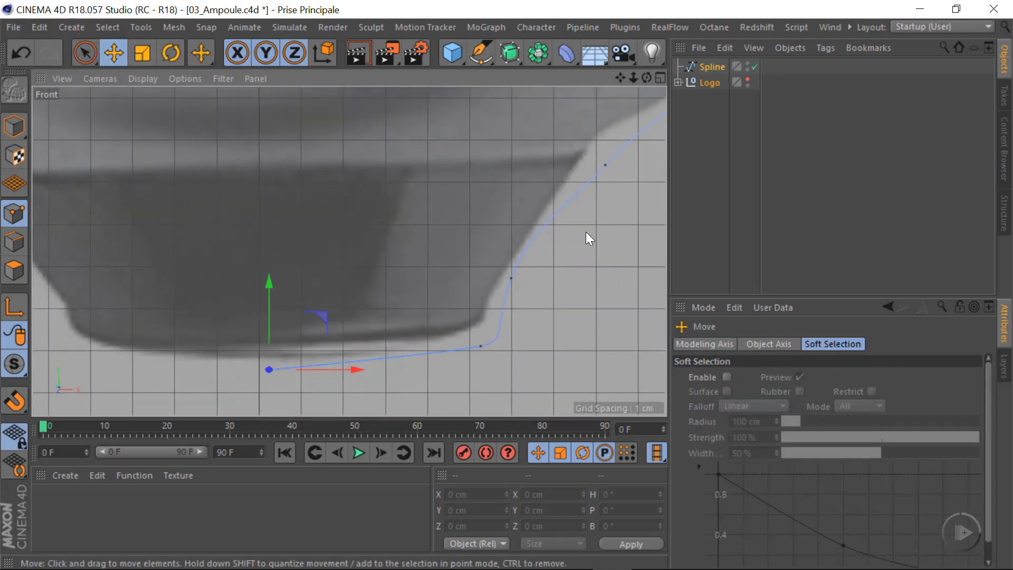
left_click(708, 66)
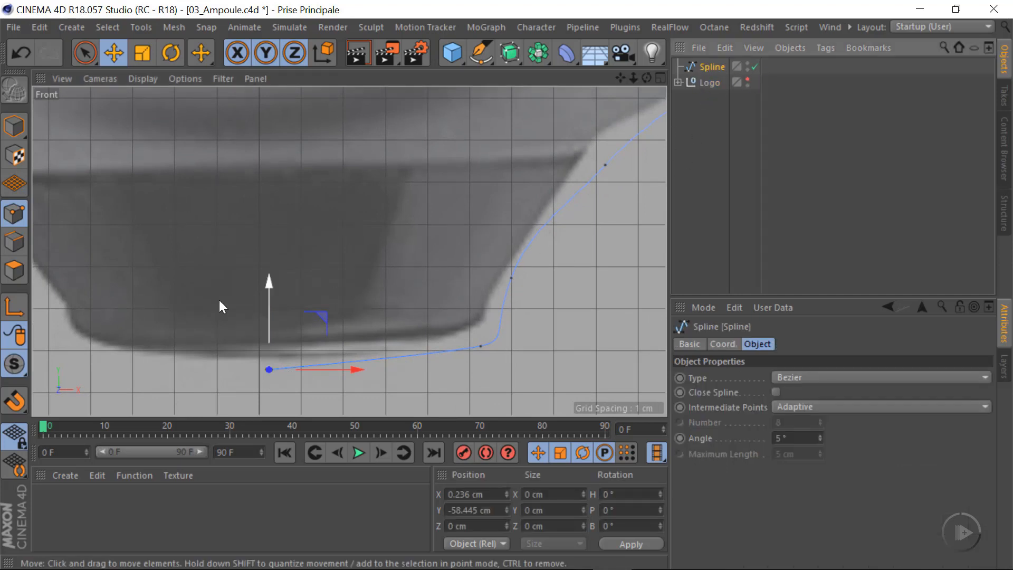
left_click_drag(352, 371, 339, 377)
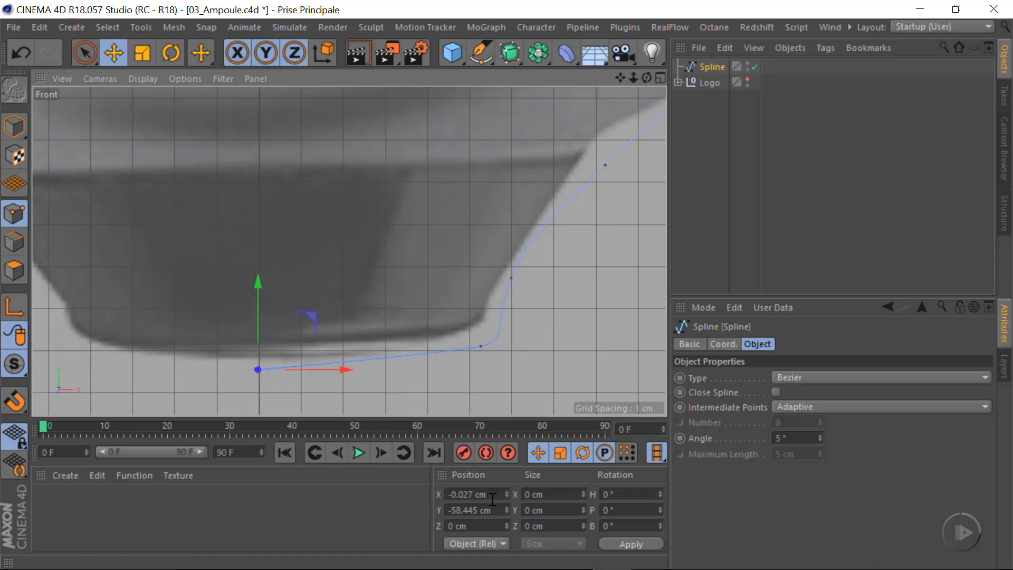
left_click_drag(493, 498, 377, 503)
type("0")
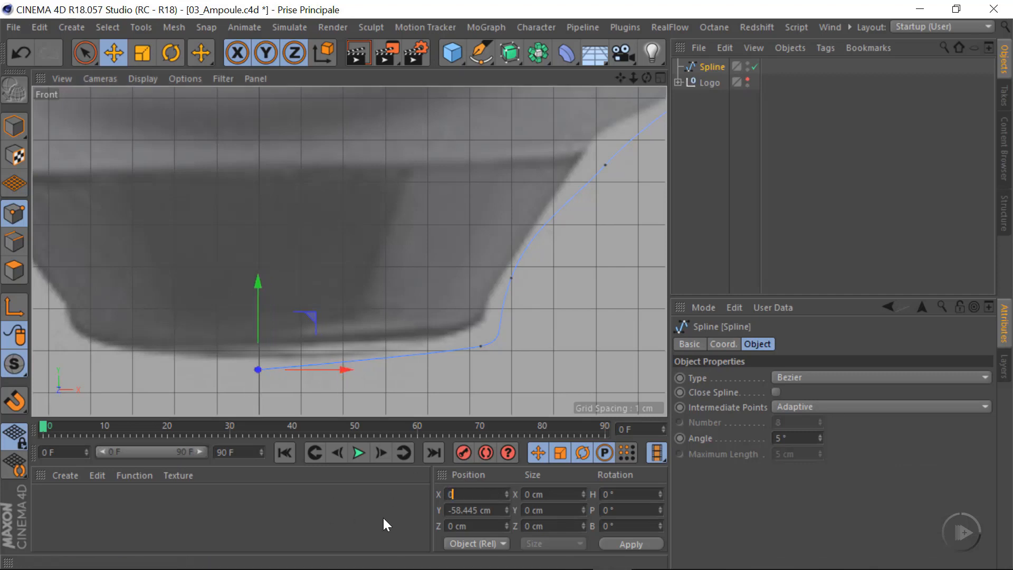
key("Return")
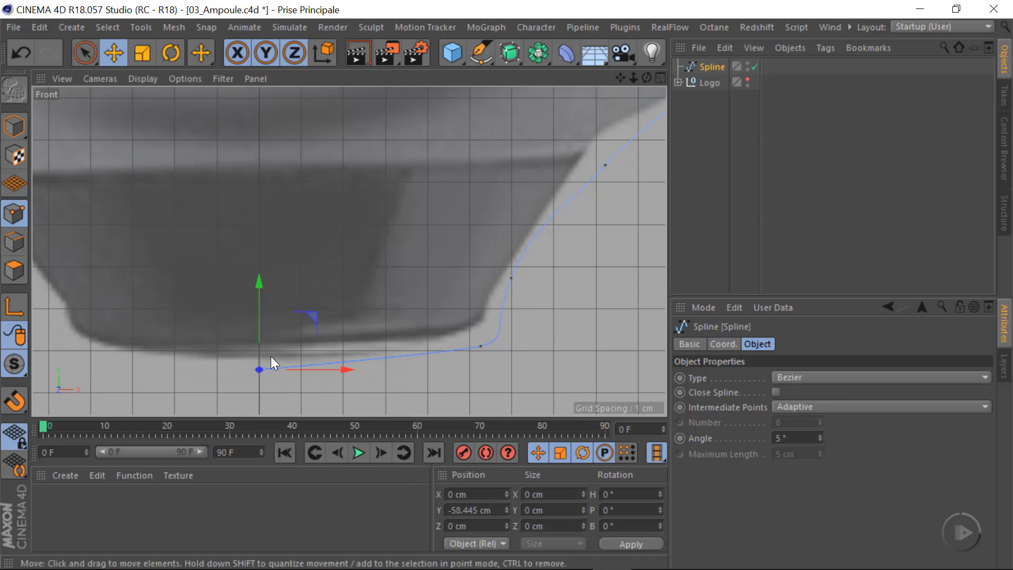
left_click_drag(254, 287, 259, 279)
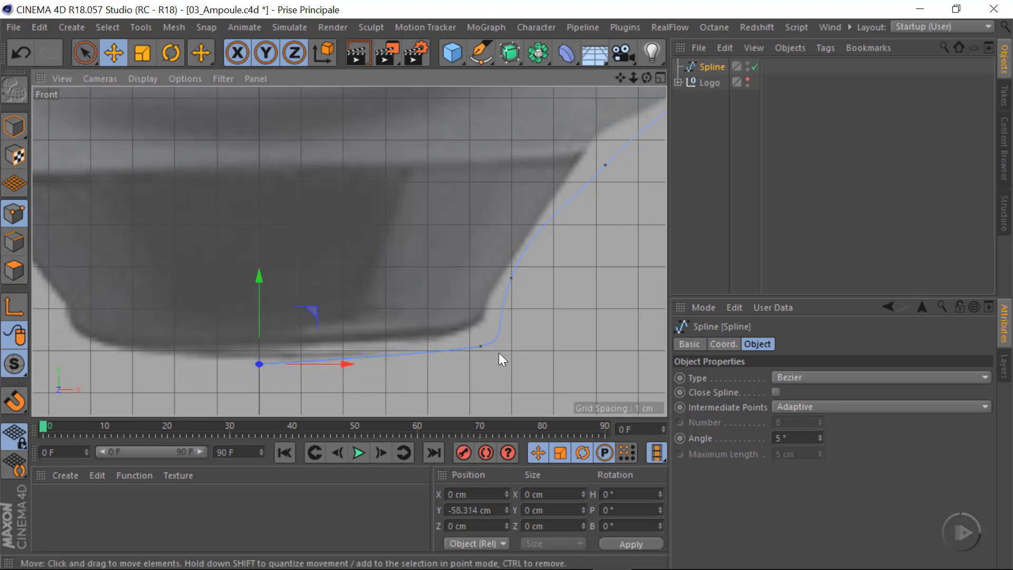
Move the base tip's lower corner point to about X 5.2 cm, Y -57.6 cm and fit its tangents to the rounded outline
left_click(481, 346)
mouse_move(457, 349)
left_mouse_down()
mouse_move(450, 359)
mouse_move(465, 353)
left_mouse_up()
mouse_move(536, 297)
left_mouse_down()
mouse_move(531, 273)
mouse_move(532, 282)
left_mouse_up()
left_click_drag(493, 326, 492, 323)
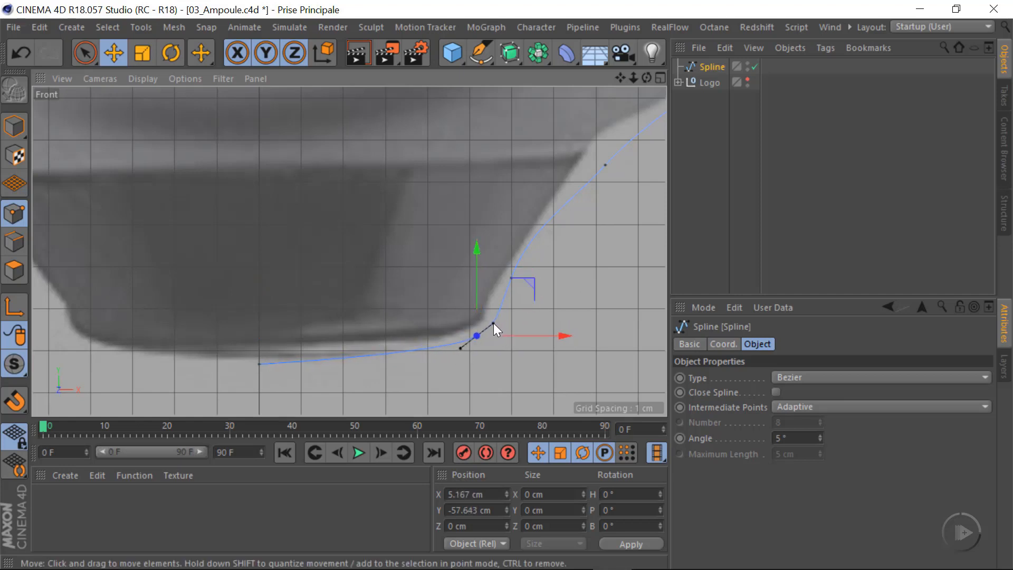
Move the tip's side point to about X 6 cm, Y -56.3 cm and the point above it to about X 8.3 cm, Y -53.3 cm
left_click(510, 278, "ctrl")
left_click_drag(533, 245, 527, 253)
middle_click_drag(592, 237, 510, 317, "alt")
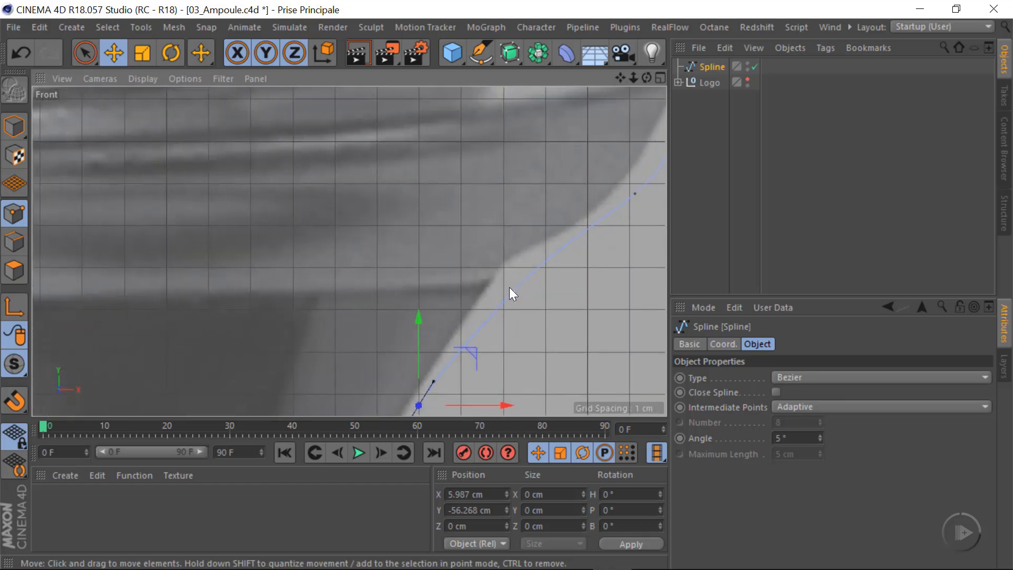
left_click(510, 291, "ctrl")
left_click_drag(536, 261, 568, 225)
Move the two spline points on the taper below the threads onto the outline, the upper one to about X 12.1 cm, and adjust its tangent
middle_click_drag(547, 287, 421, 373, "alt")
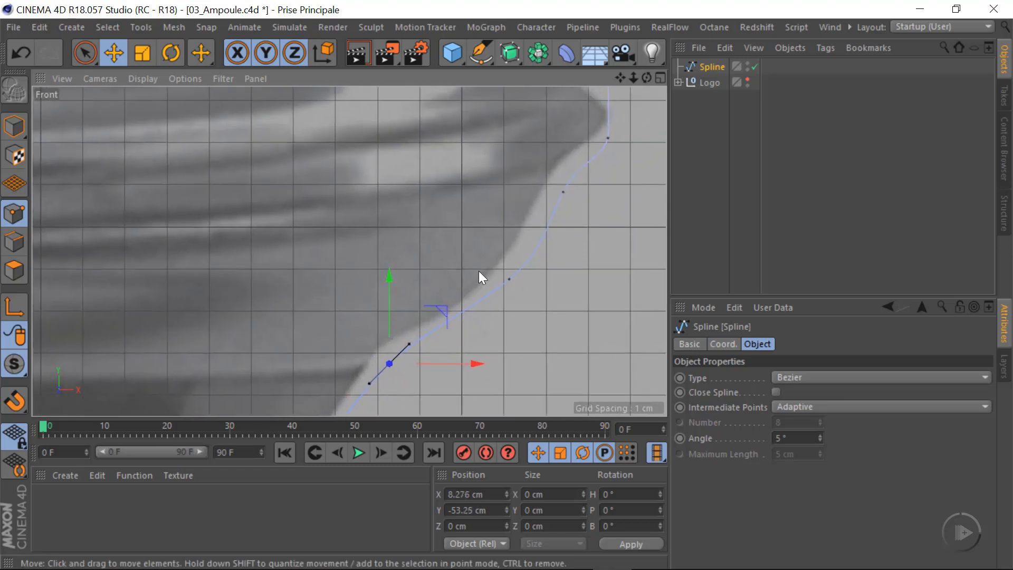
left_click(511, 277)
left_click_drag(563, 231, 504, 285)
right_click_drag(510, 262, 486, 261, "alt")
middle_click_drag(484, 286, 409, 401, "alt")
right_click_drag(477, 323, 553, 324, "alt")
left_click(441, 367)
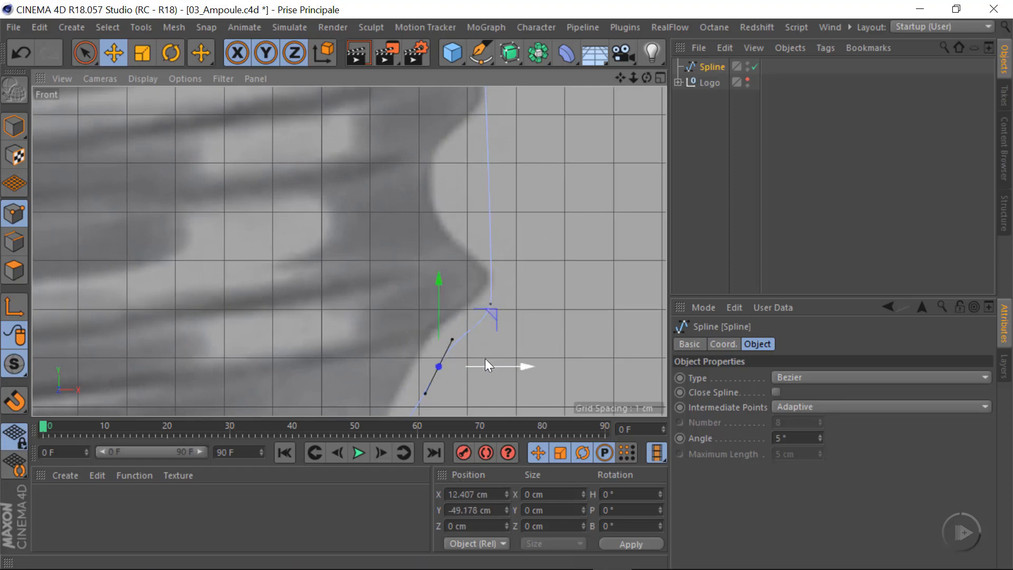
left_click_drag(522, 365, 505, 361)
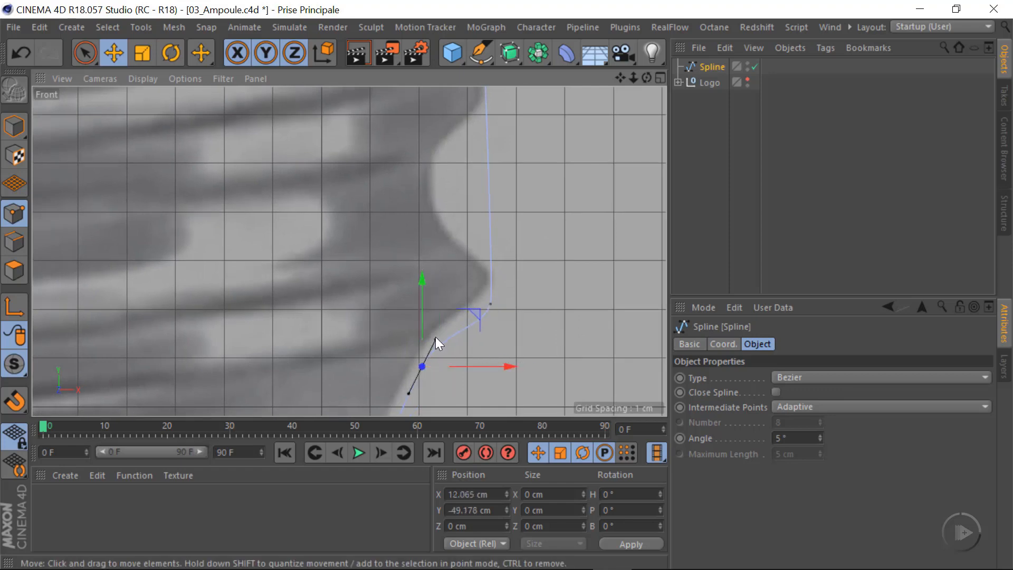
left_click_drag(435, 337, 433, 347)
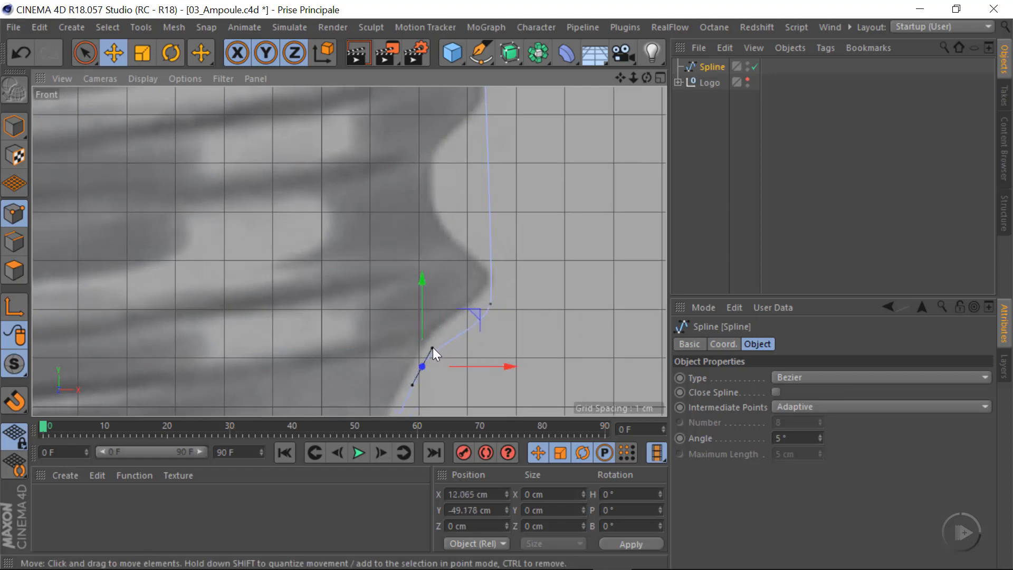
Move the point at the lowest thread to about X 13.6 cm, Y -47.6 cm and turn its tangents nearly vertical
left_click(491, 305)
left_click_drag(484, 324, 473, 322)
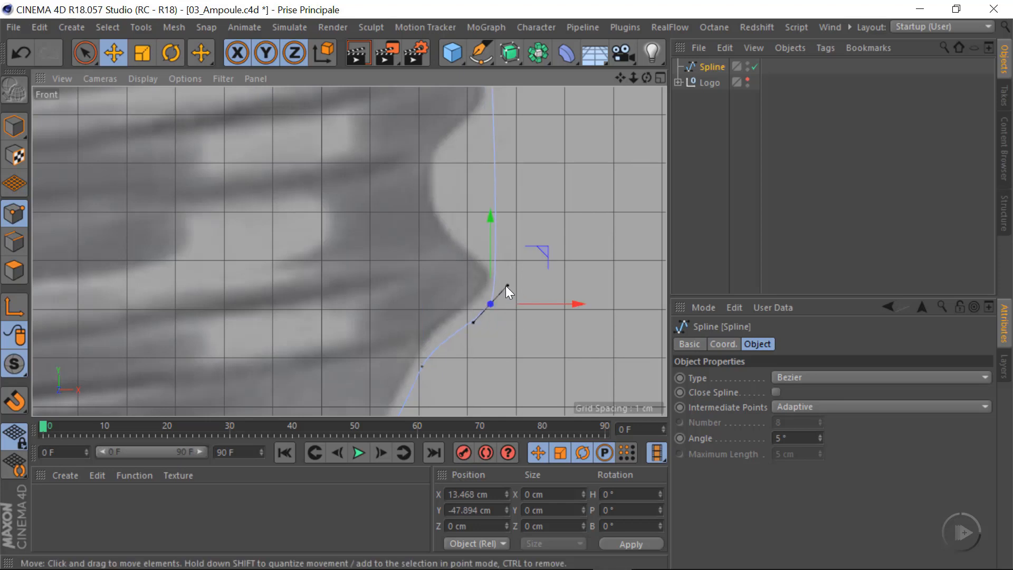
left_click_drag(507, 286, 501, 290)
left_click_drag(547, 250, 550, 239)
left_click_drag(483, 303, 483, 306)
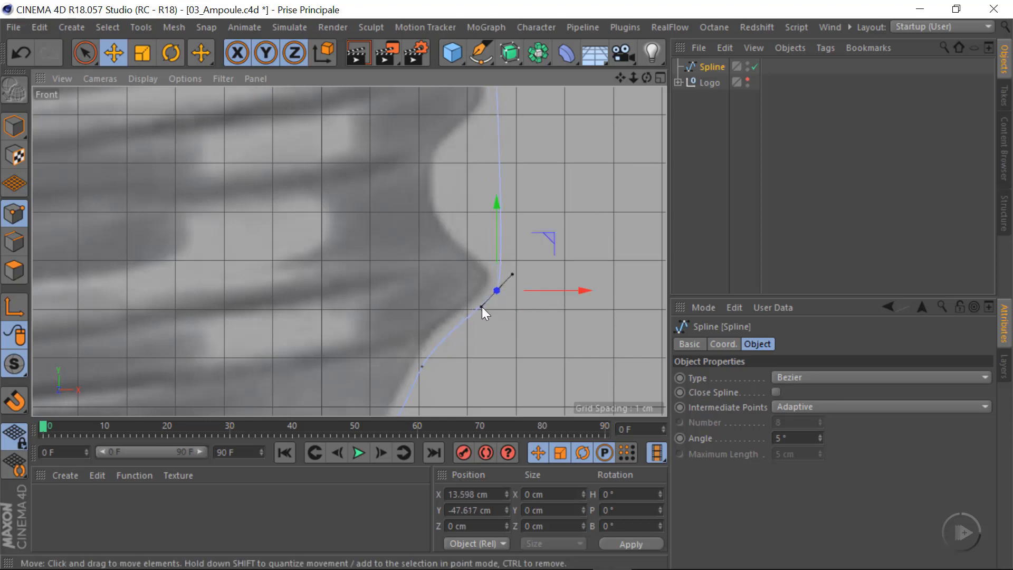
scroll(524, 227, "up", 2)
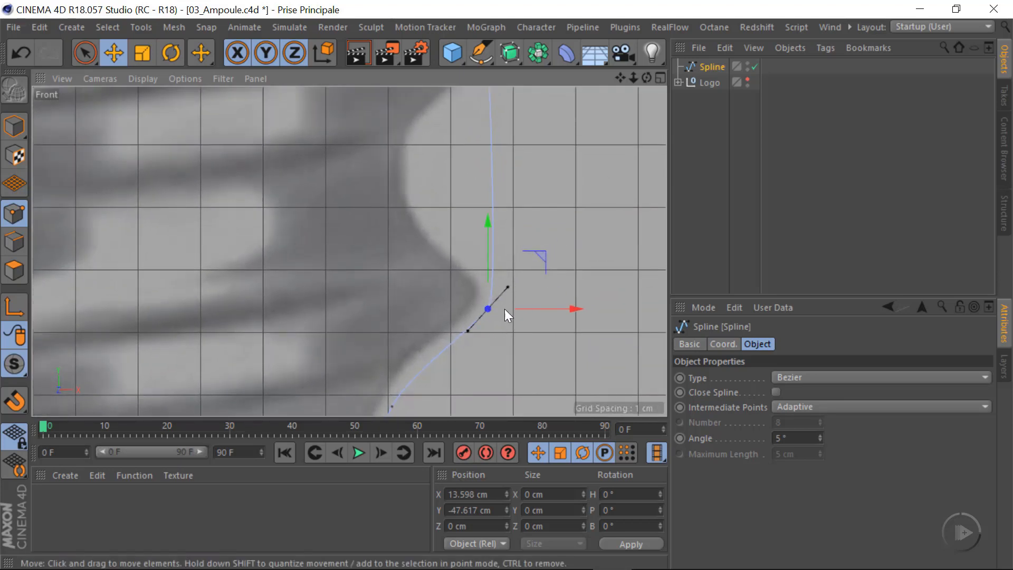
left_click_drag(509, 286, 489, 244)
left_click(580, 271)
Adjust the tangents of the spline point where the glass meets the top of the screw base
scroll(485, 244, "down", 5)
middle_click_drag(503, 121, 487, 279, "alt")
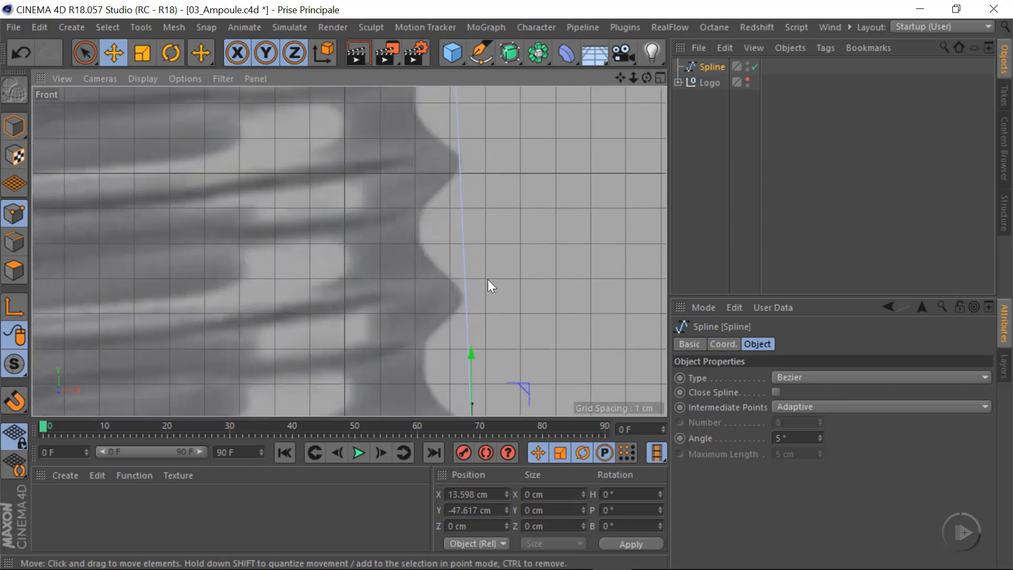
scroll(454, 242, "down", 6)
middle_click_drag(469, 95, 449, 267, "alt")
scroll(435, 225, "up", 12)
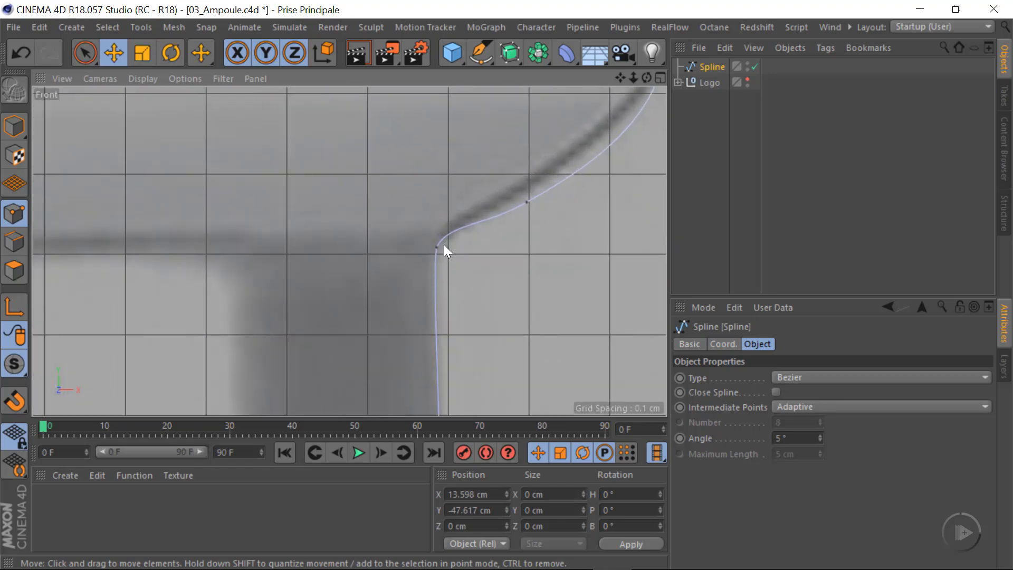
left_click(438, 246)
left_click_drag(444, 230, 448, 232)
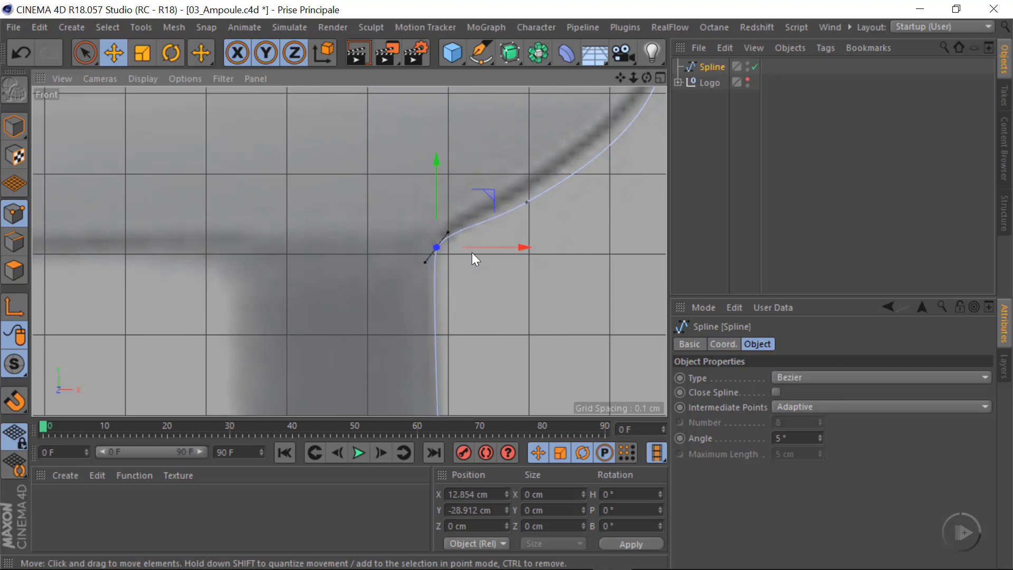
Raise the first spline point above the glass and screw base junction so the curve follows the sloping glass edge
left_click(526, 202)
middle_click_drag(560, 238, 475, 290)
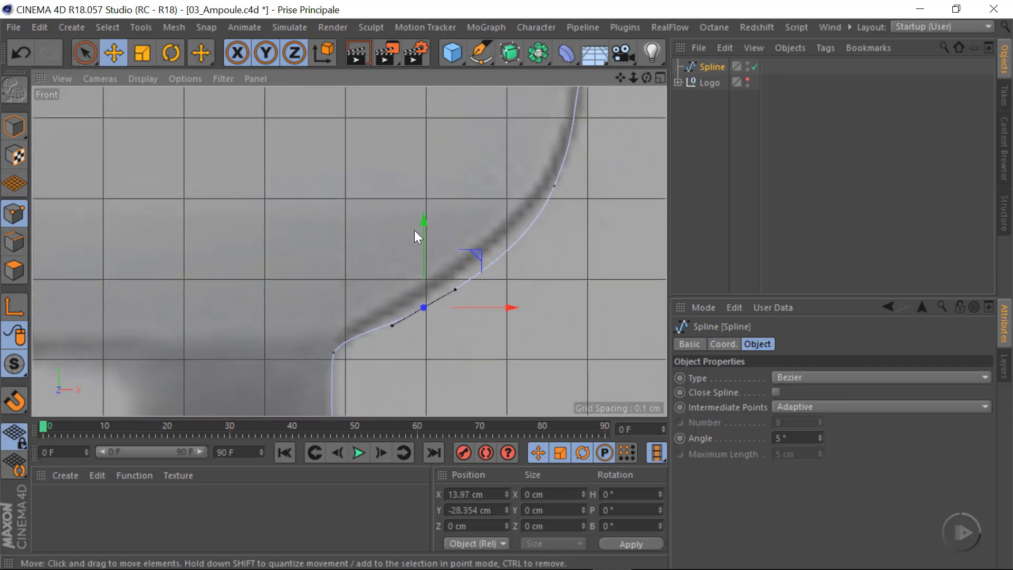
left_click_drag(424, 227, 428, 213)
left_click_drag(487, 239, 502, 230)
left_click_drag(482, 265, 482, 259)
Fit the next two points on the glass's rounded lower corner to the outline, placing the upper one at about X 16.1 cm, Y -25.3 cm
left_click(553, 189)
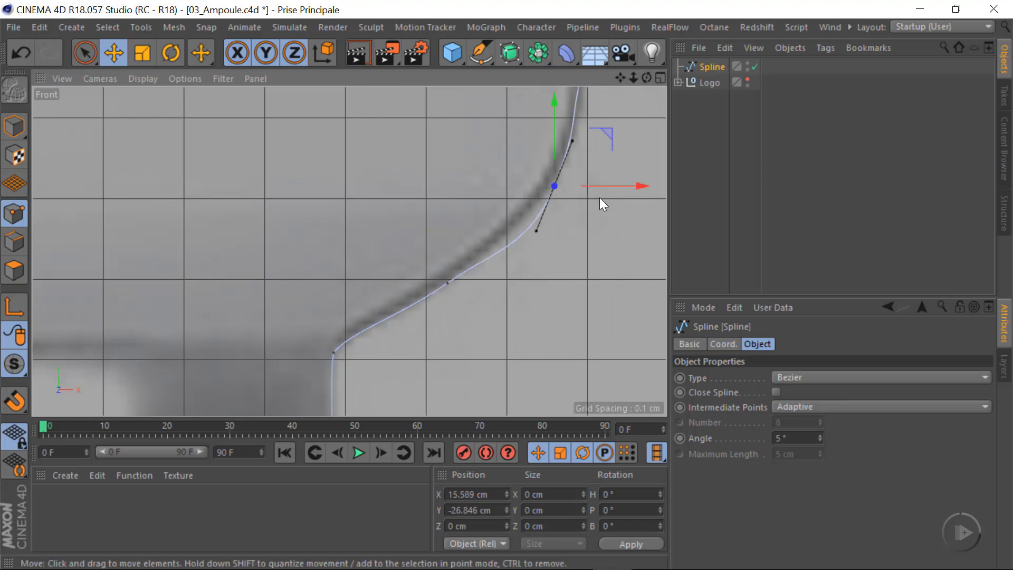
middle_click_drag(543, 279, 392, 403, "alt")
mouse_move(422, 266)
left_mouse_down()
mouse_move(469, 226)
mouse_move(429, 256)
left_mouse_up()
left_click(433, 198)
middle_click_drag(483, 292, 390, 378, "alt")
left_click_drag(390, 233, 362, 250)
Shorten and steepen the tangents of the point at the top of the rounded corner, and move it onto the glass outline
middle_click_drag(415, 273, 391, 377, "alt")
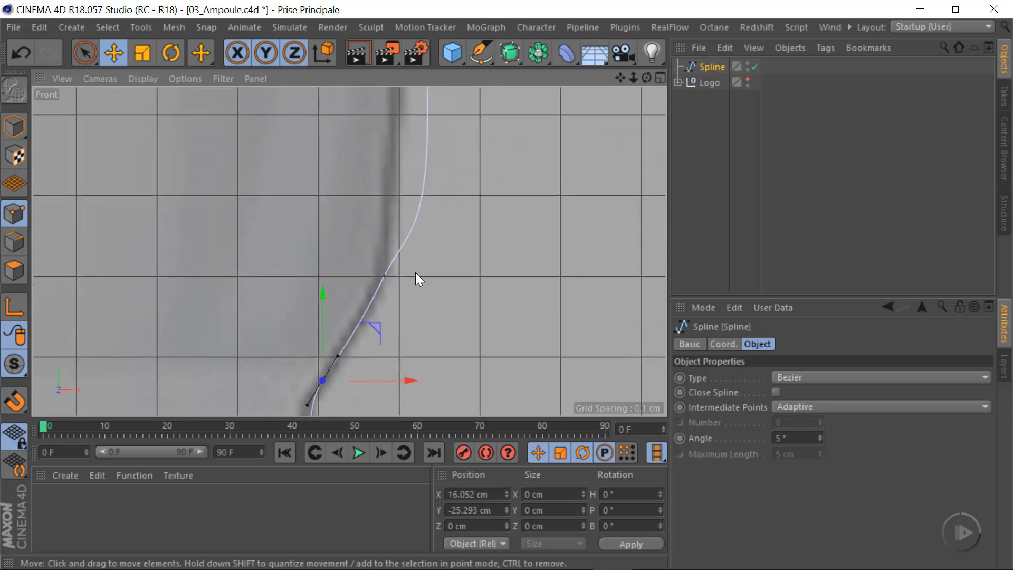
left_click(384, 273)
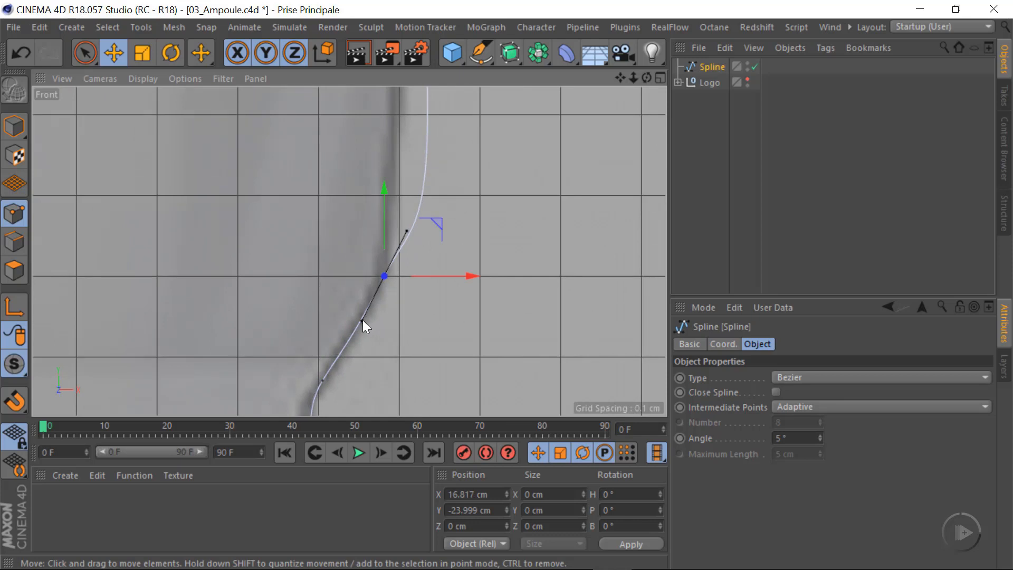
left_click_drag(363, 320, 378, 303)
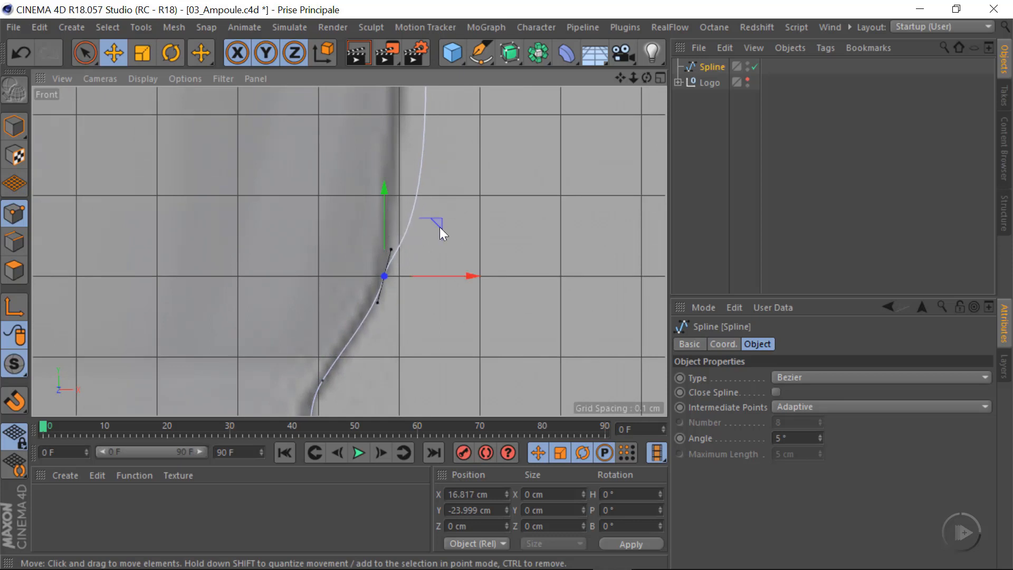
left_click_drag(436, 227, 394, 216)
Apply Soft Interpolation to the spline point on the lower neck of the glass
scroll(482, 203, "down", 5)
middle_click_drag(482, 204, 403, 340, "alt")
scroll(378, 234, "up", 1)
left_click(378, 273)
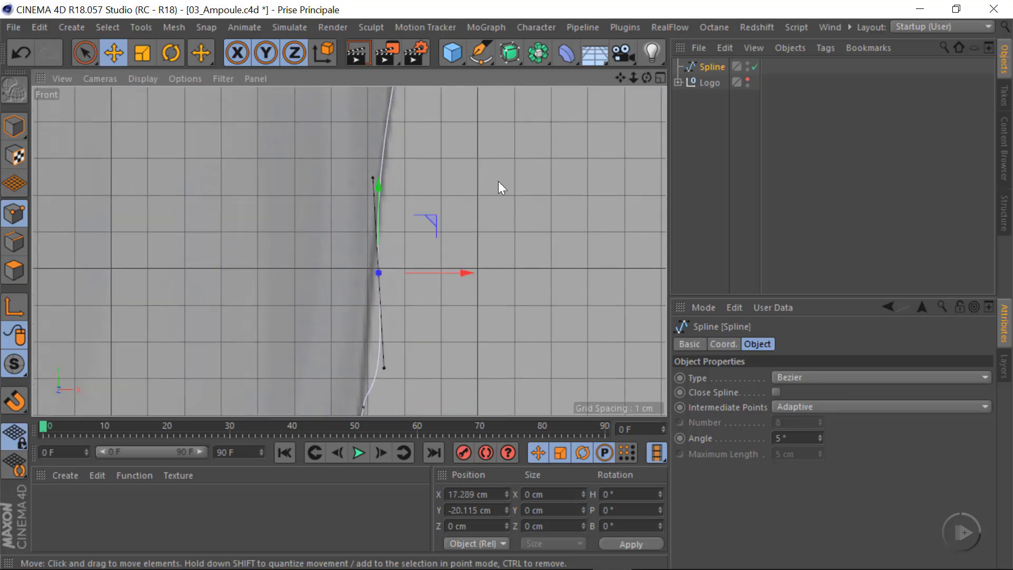
right_click(492, 188)
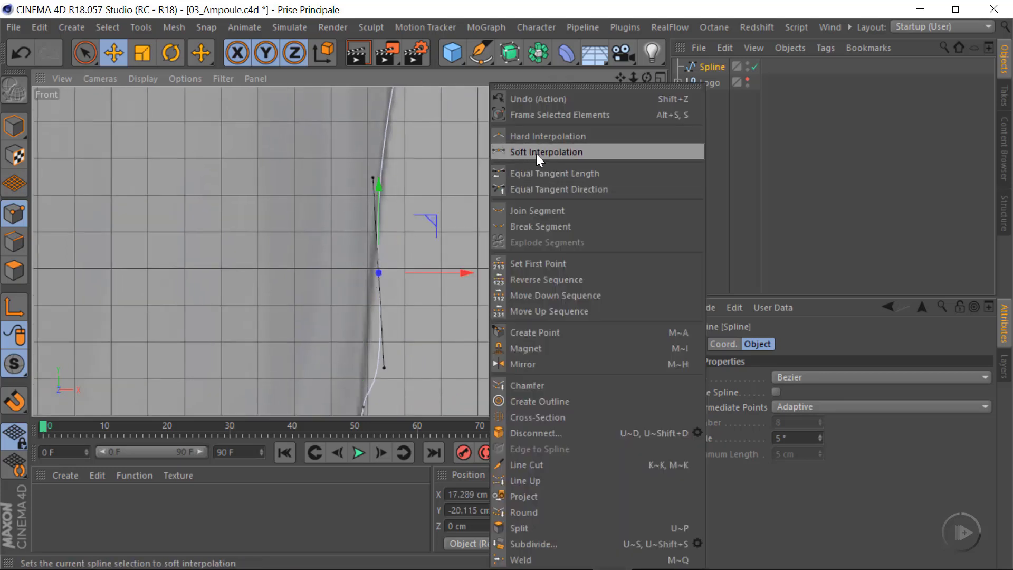
left_click(530, 153)
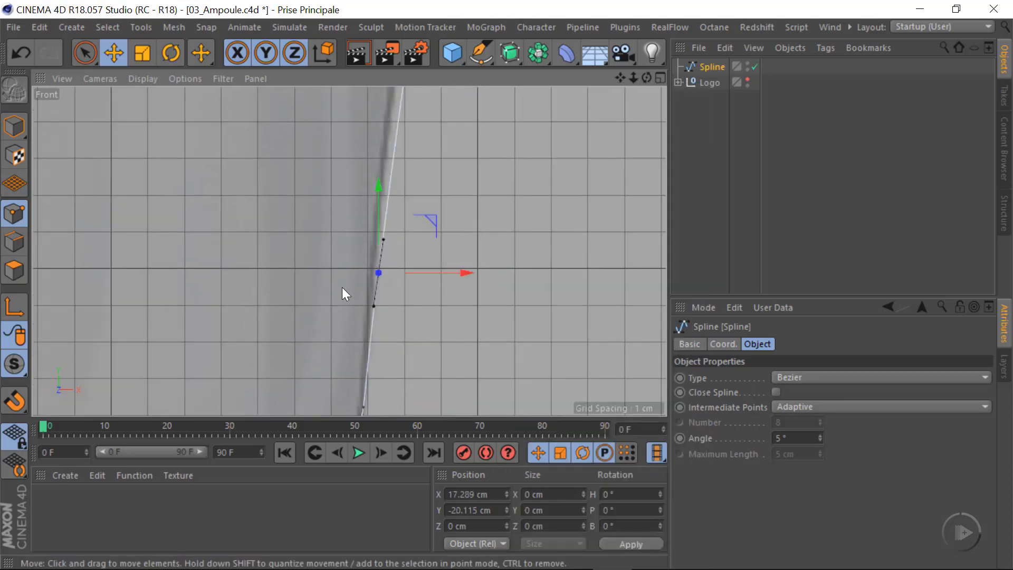
Move the two spline points along the lower neck onto the glass outline, to about X 17.2, Y -19.4 cm and X 18.6, Y -9.2 cm
left_click_drag(430, 221, 428, 194)
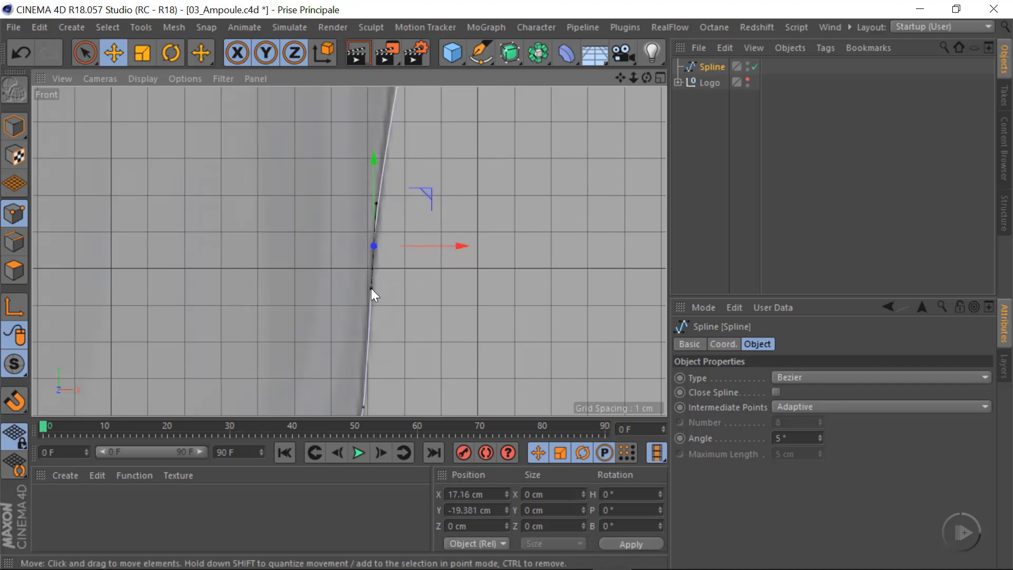
scroll(412, 244, "down", 5)
middle_click_drag(457, 180, 386, 251, "alt")
left_click(380, 272)
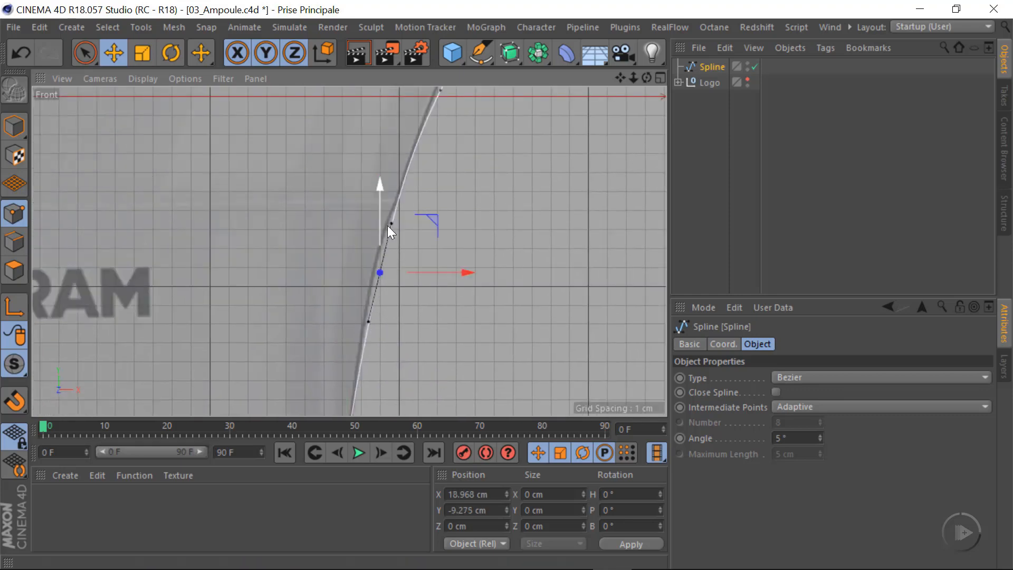
left_click_drag(433, 223, 426, 224)
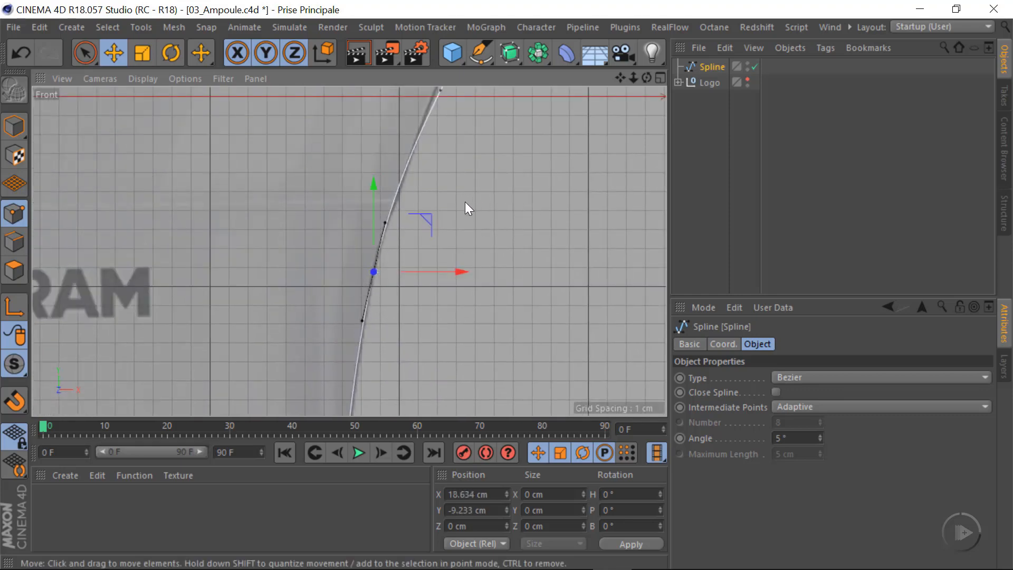
Adjust the position and tangents of the neck point near the horizontal axis so the curve follows the sloping glass edge
right_click_drag(460, 208, 521, 226, "alt")
middle_click_drag(376, 193, 348, 251, "alt")
right_click_drag(348, 251, 438, 285, "alt")
middle_click_drag(362, 117, 355, 189, "alt")
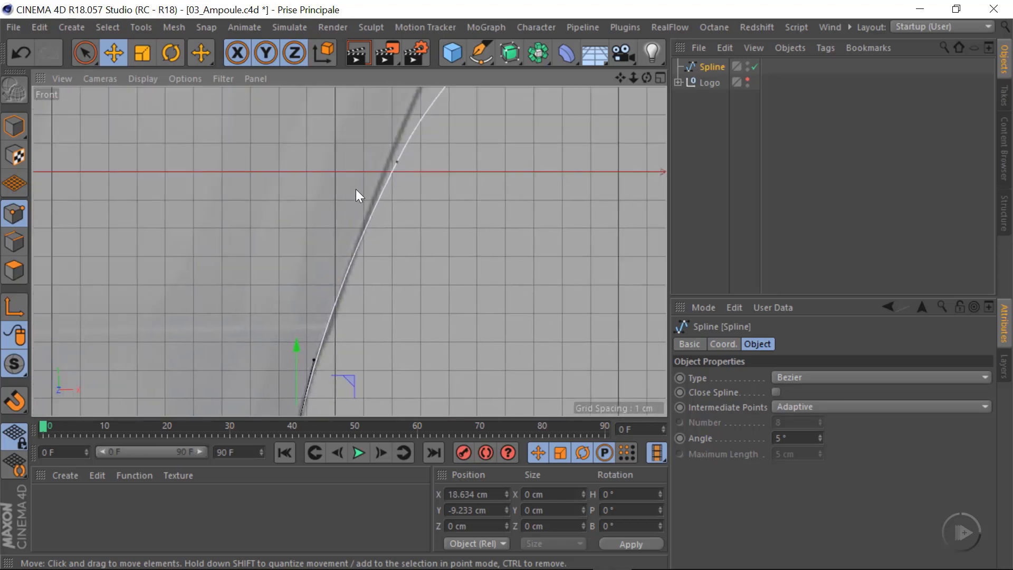
left_click(395, 164)
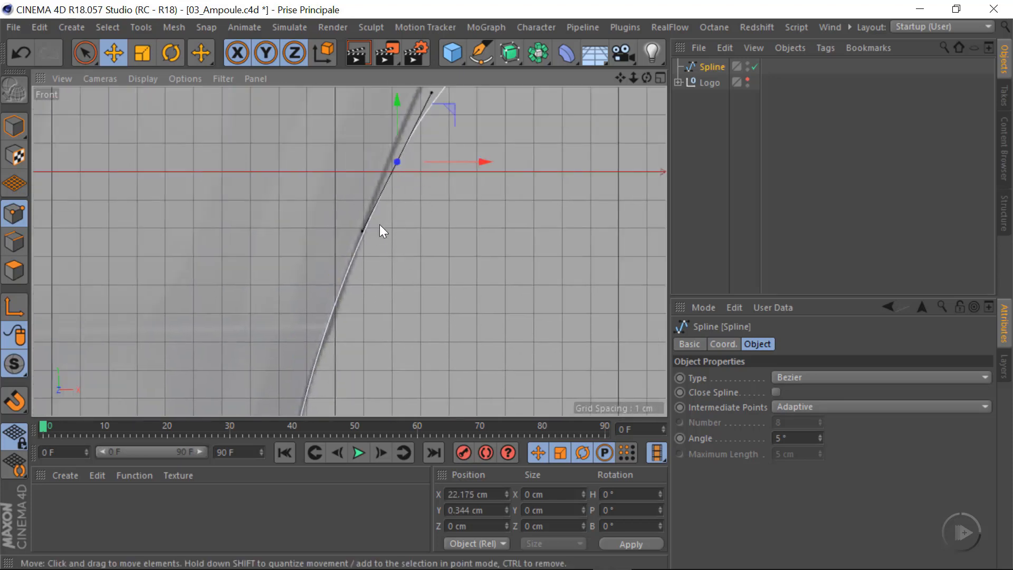
left_click_drag(363, 231, 360, 237)
left_click_drag(446, 106, 447, 106)
left_click_drag(356, 238, 360, 247)
Apply Soft Interpolation to the spline point just above the horizontal axis, where the neck widens into the globe
middle_click_drag(455, 239, 435, 325, "alt")
middle_click_drag(413, 238, 338, 394, "alt")
left_click(451, 142)
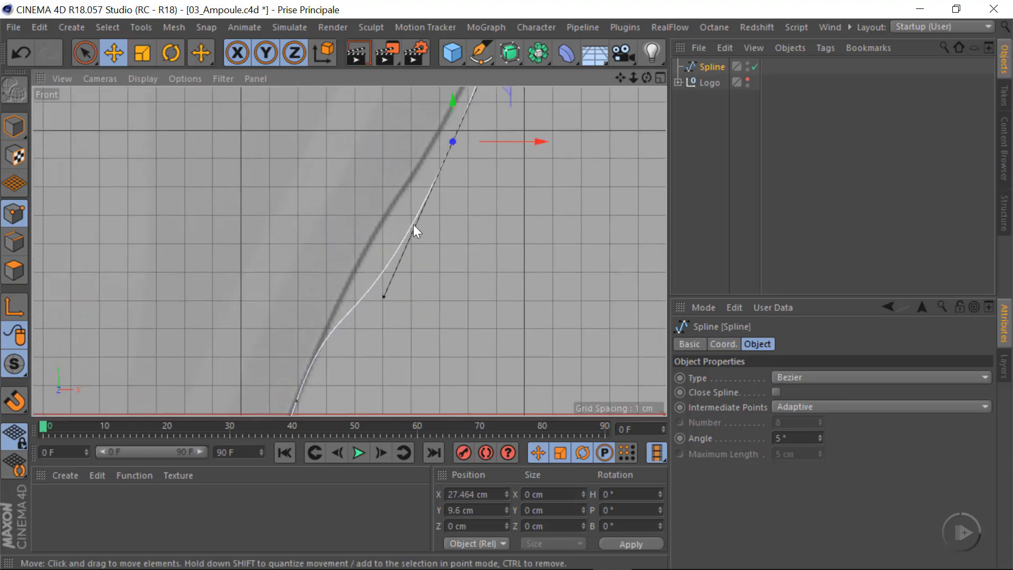
scroll(350, 244, "up", 5)
middle_click_drag(536, 218, 433, 304, "alt")
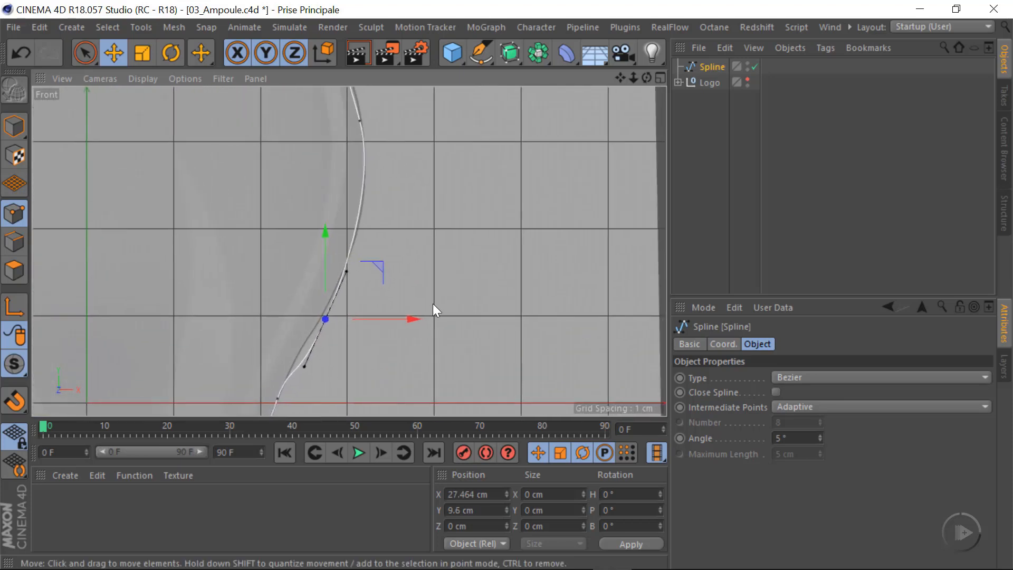
right_click(469, 216)
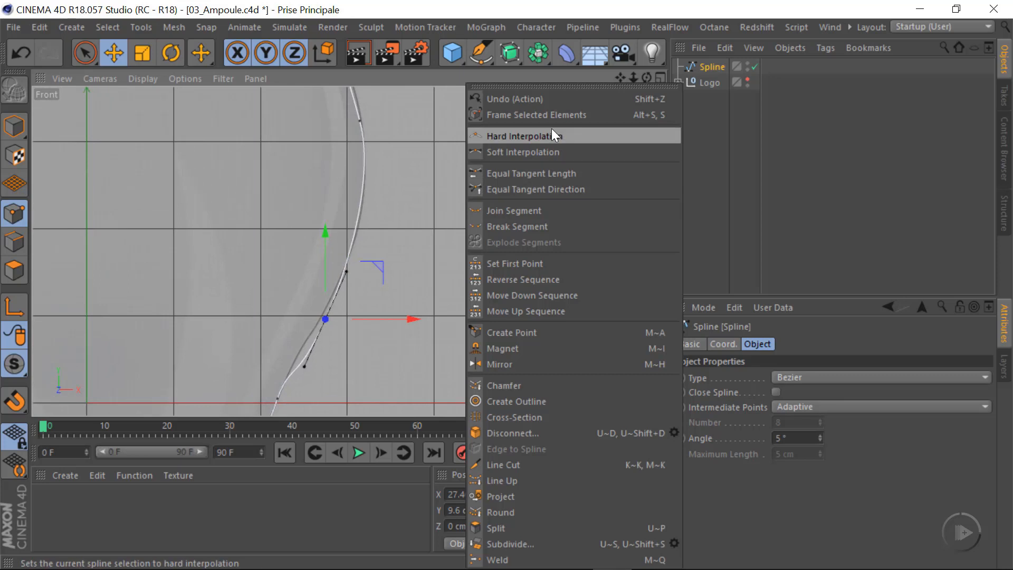
left_click(521, 152)
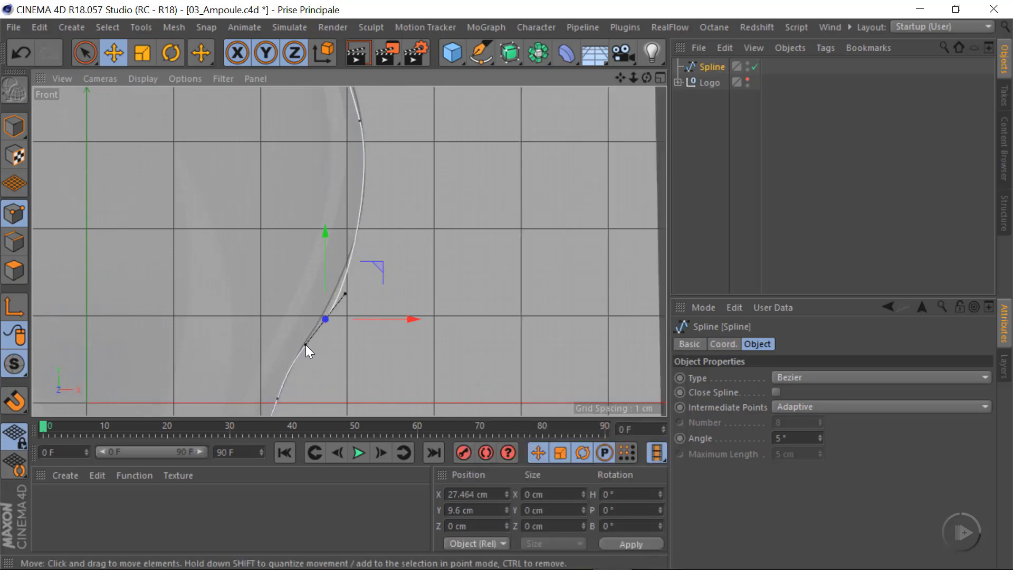
Fit that point and its tangents to the glass outline, placing it at about X 27.2 cm, Y 10.4 cm
left_click_drag(305, 344, 306, 346)
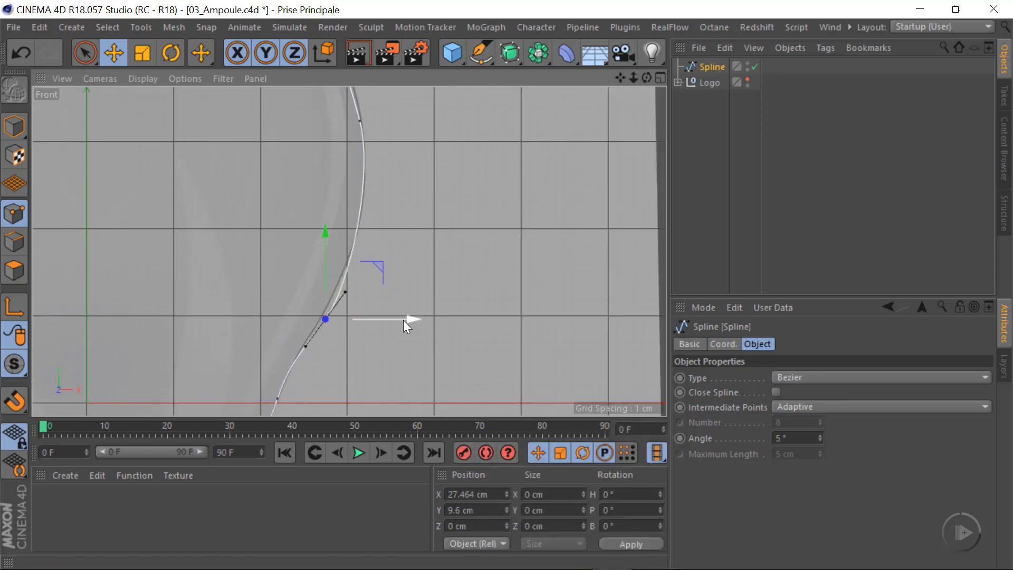
left_click_drag(405, 319, 400, 319)
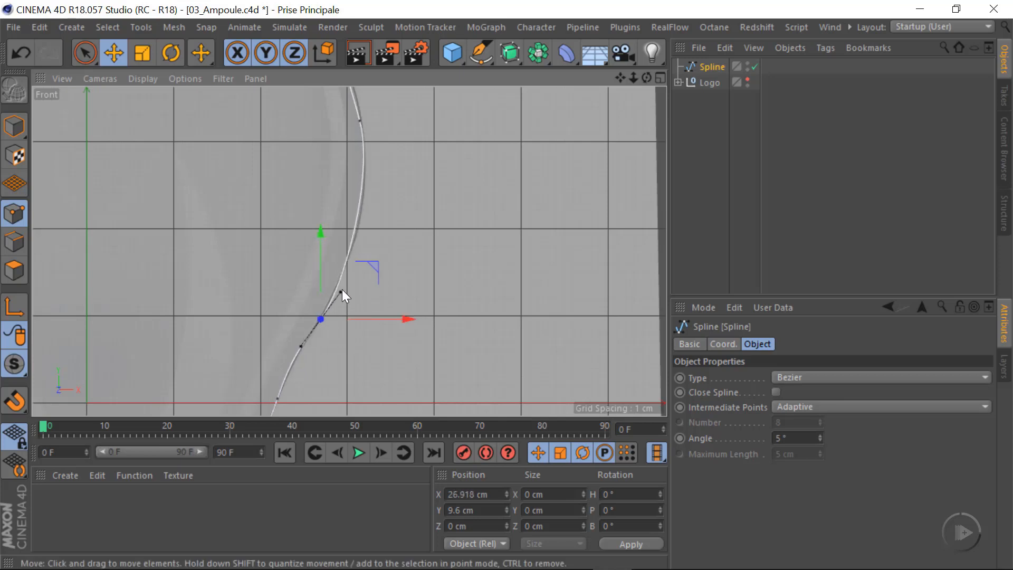
left_click_drag(342, 289, 376, 258)
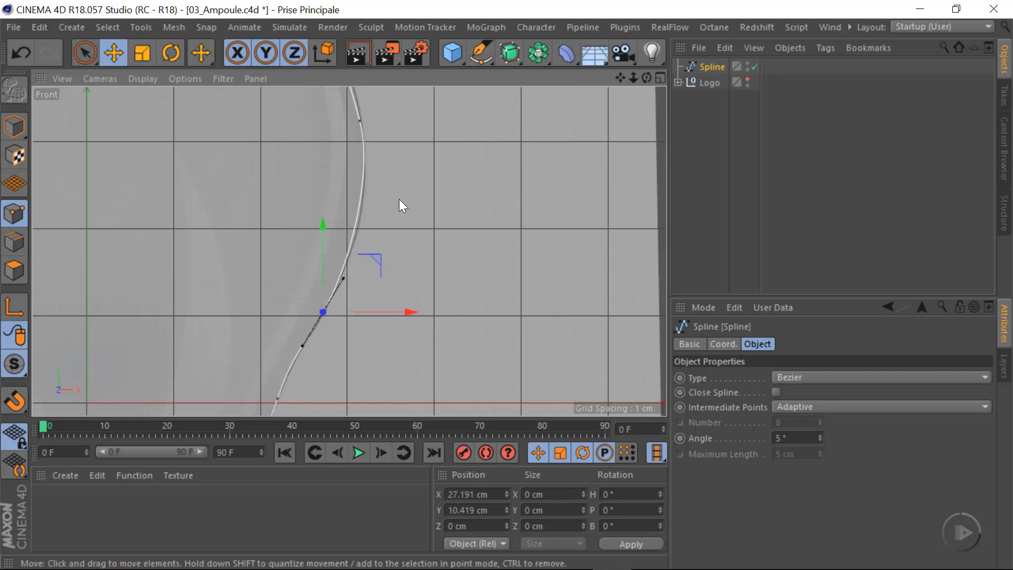
Lengthen and steepen the tangents of the point near the globe's widest part, and shift it to about X 31.6 cm
middle_click_drag(417, 291, 380, 393, "alt")
left_click(323, 222)
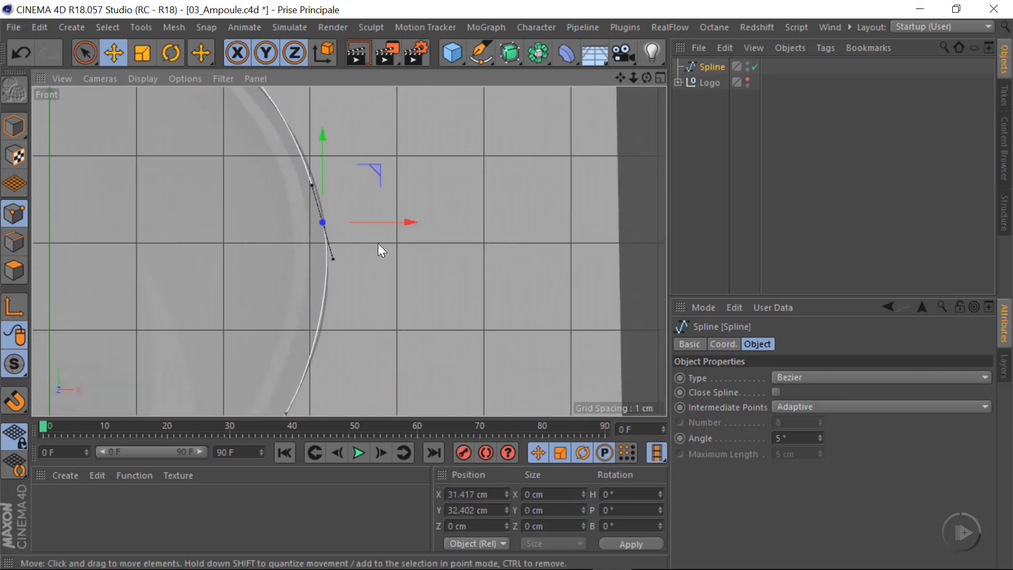
left_click_drag(336, 253, 331, 272)
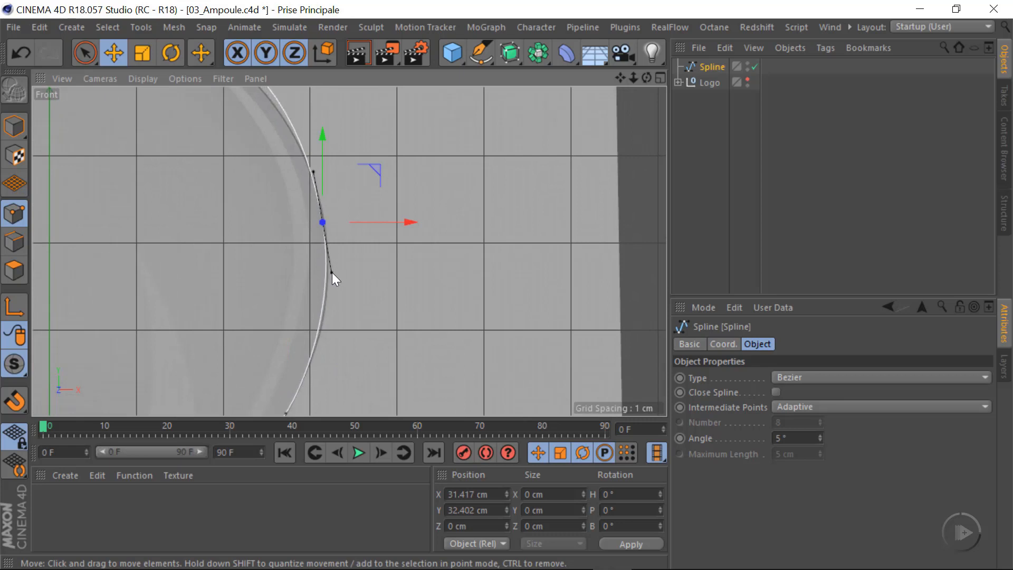
left_click_drag(410, 227, 410, 226)
left_click_drag(335, 272, 335, 283)
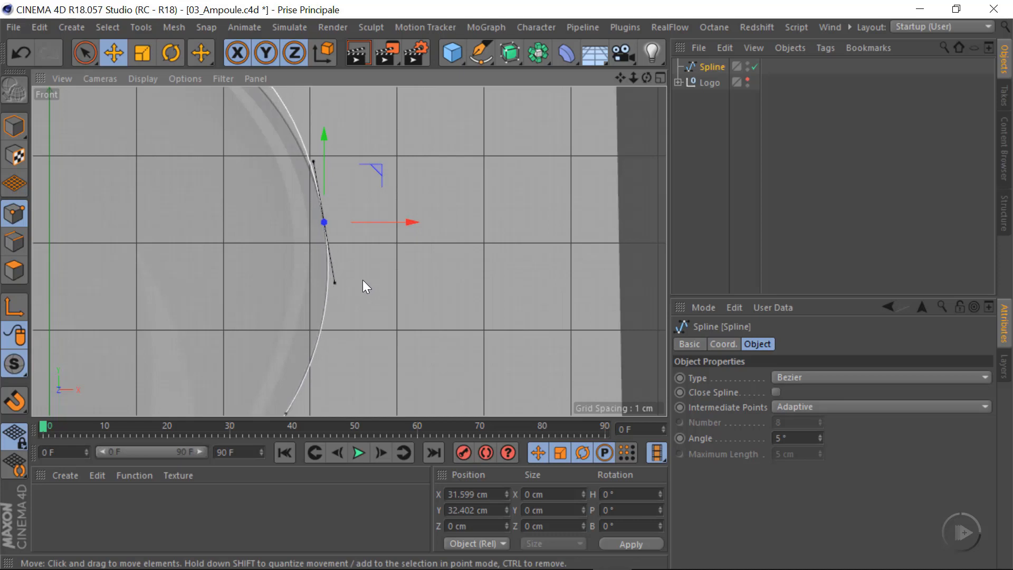
Set the top spline point's X position to 0 cm, and shorten and slightly tilt its tangents to follow the dome
scroll(401, 275, "down", 10)
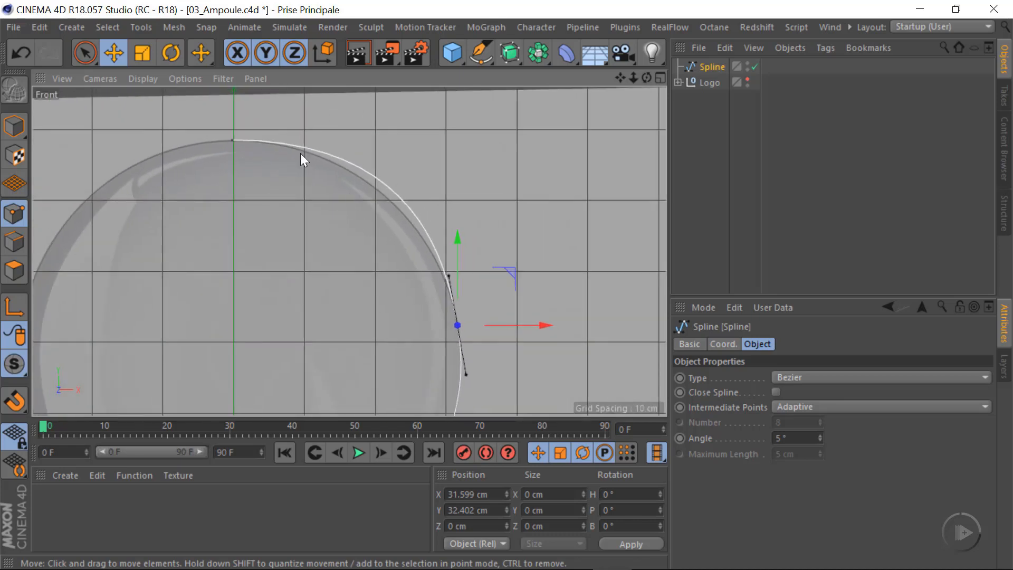
left_click(233, 140)
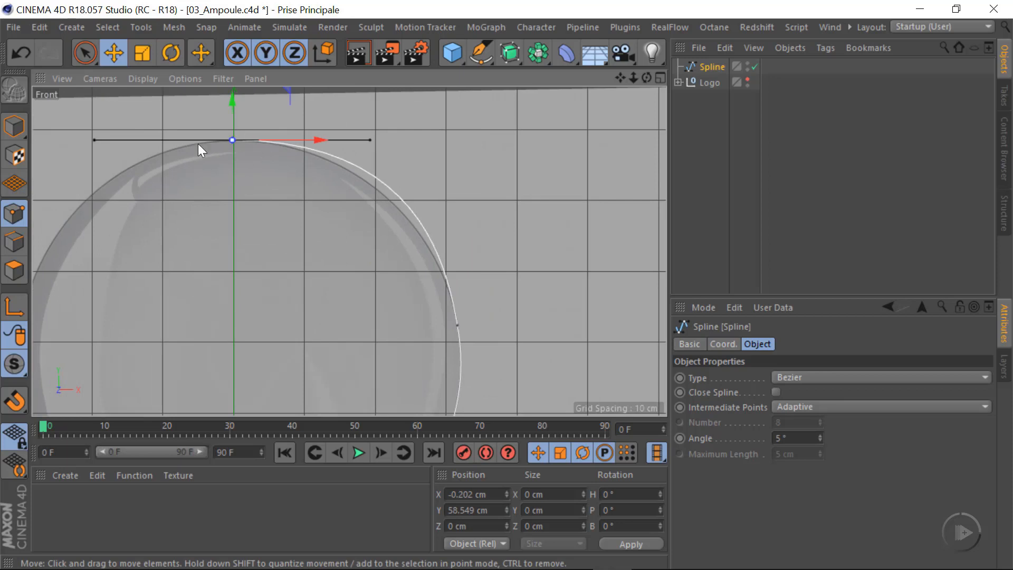
double_click(498, 498)
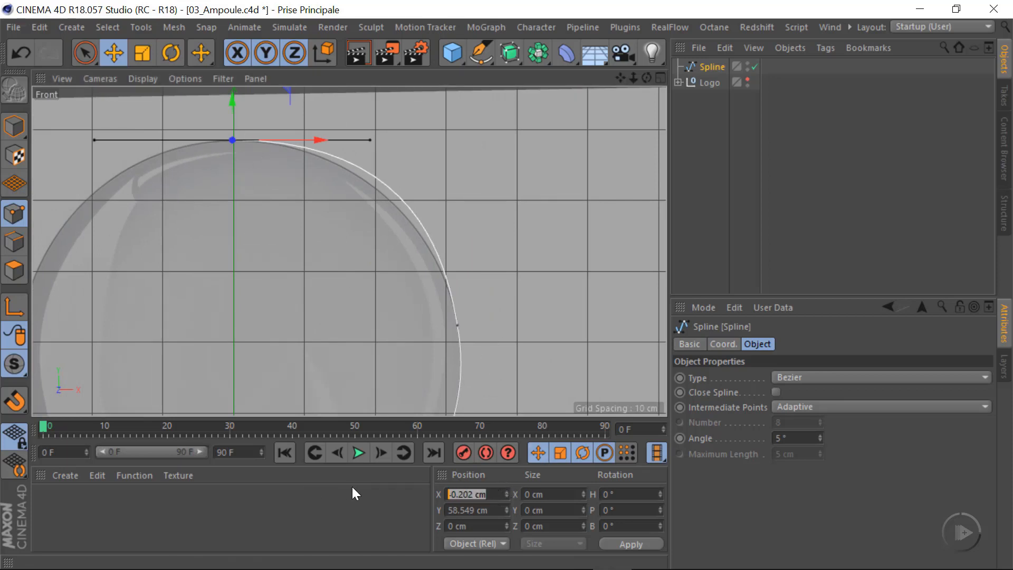
type("0")
key("Return")
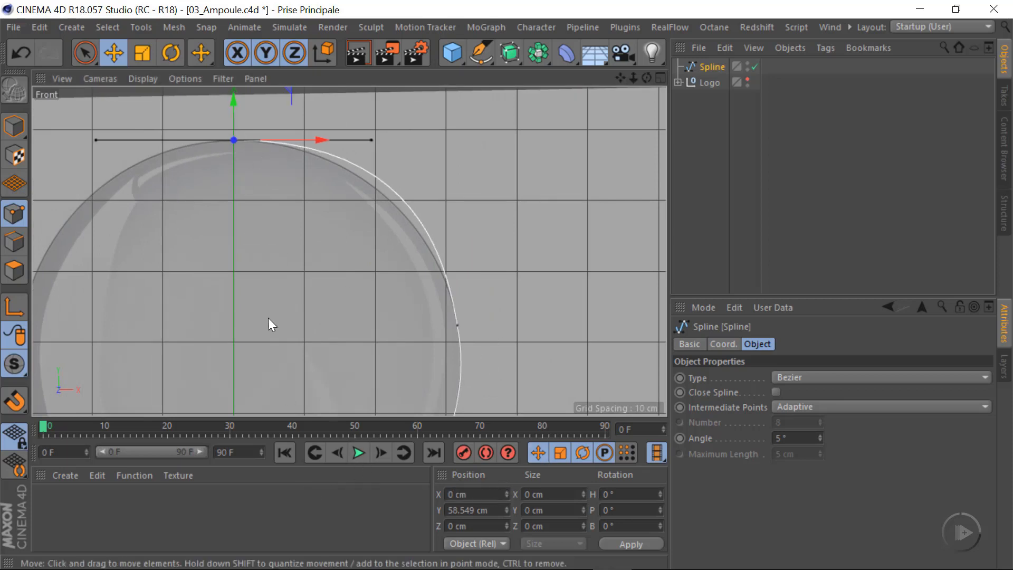
mouse_move(372, 140)
left_mouse_down()
mouse_move(345, 142)
mouse_move(354, 147)
left_mouse_up()
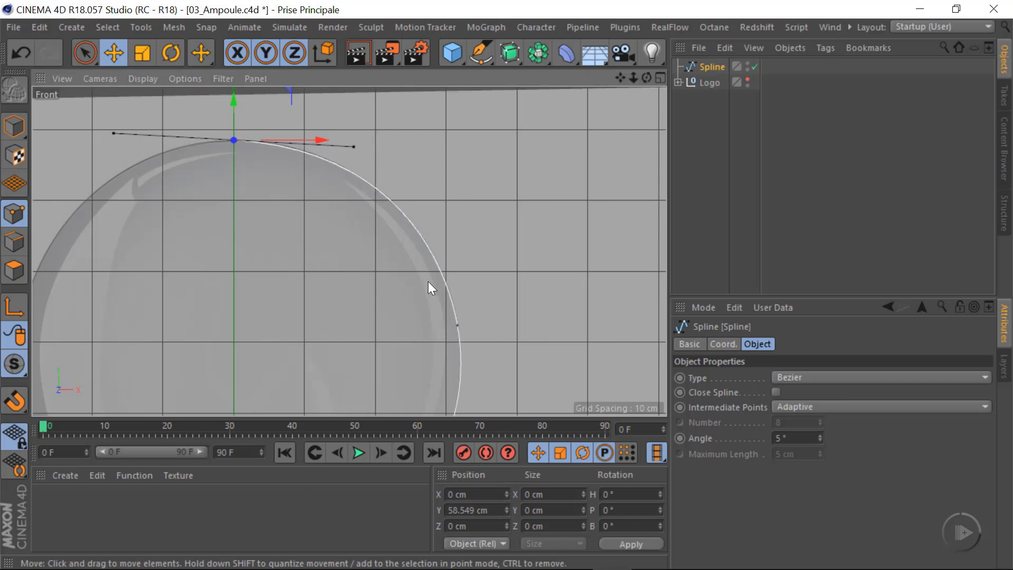
Examine the traced profile against the reference along the glass, the screw base threads and the whole bulb
scroll(296, 224, "down", 4)
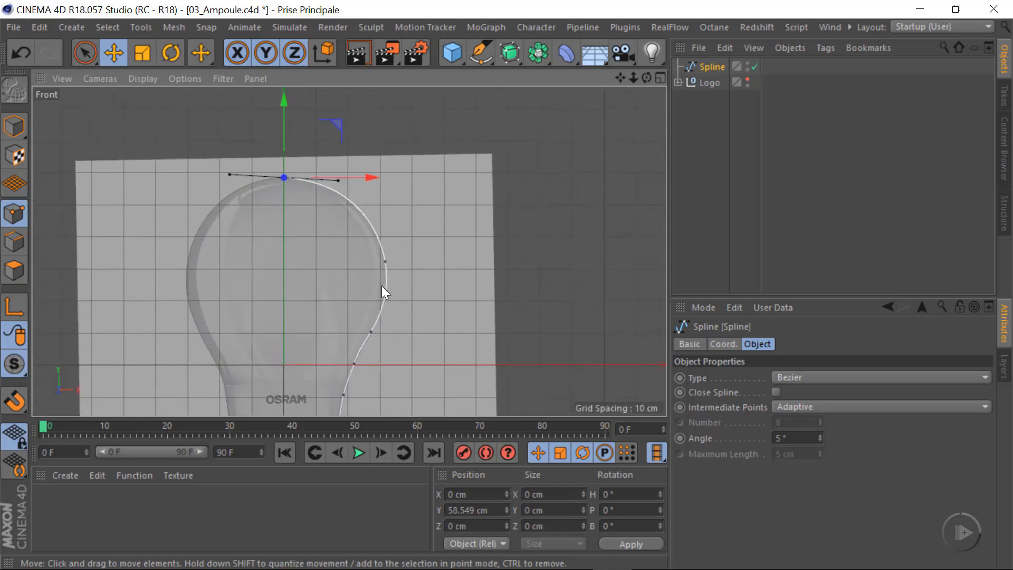
scroll(381, 286, "up", 5)
scroll(335, 340, "down", 5)
scroll(343, 280, "up", 8)
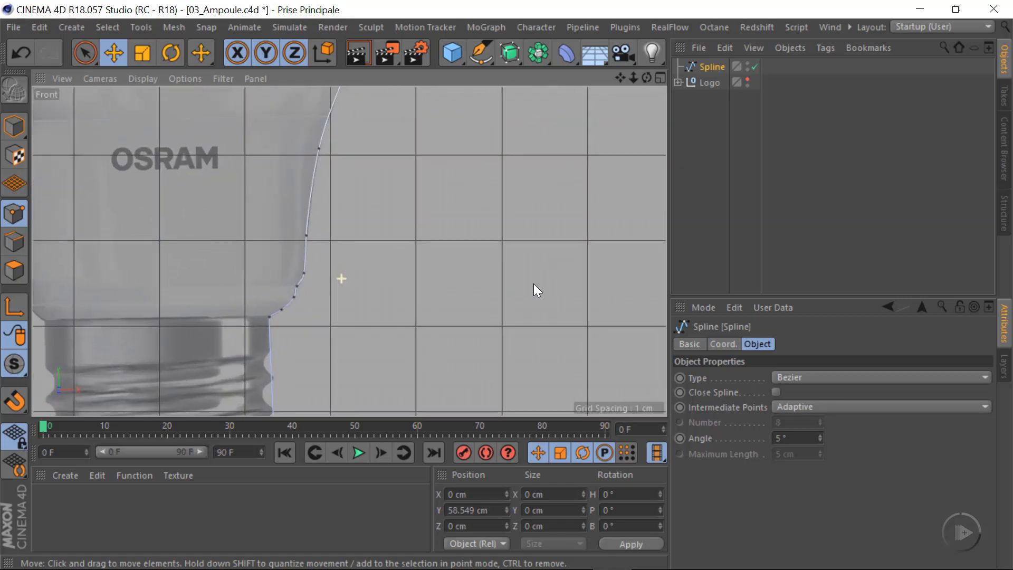
scroll(533, 283, "up", 3)
right_click_drag(288, 280, 326, 291, "alt")
middle_click_drag(226, 302, 307, 176, "alt")
scroll(317, 262, "down", 6)
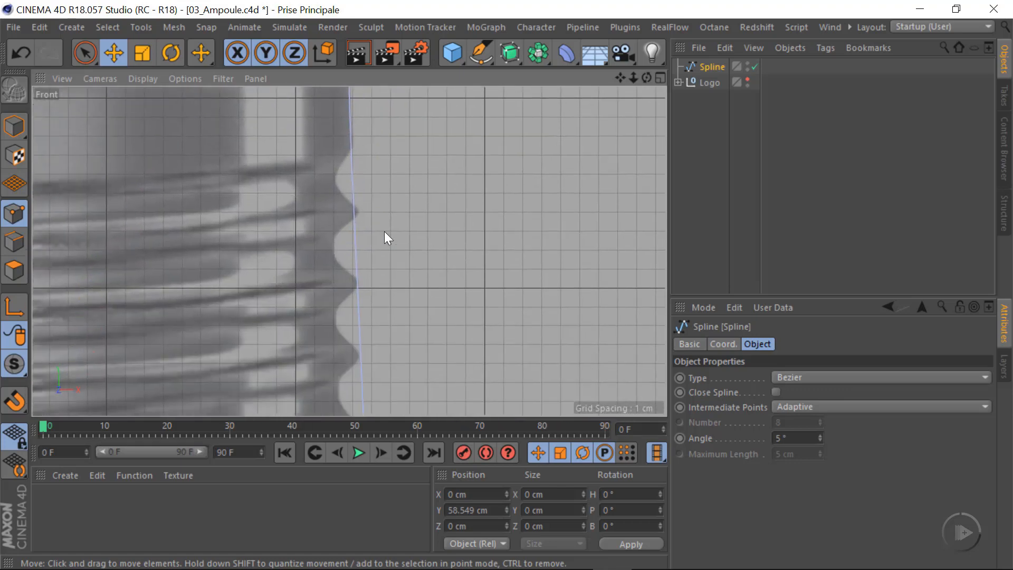
right_click_drag(350, 322, 413, 321, "alt")
middle_click_drag(305, 334, 215, 363, "alt")
right_click_drag(303, 217, 194, 259, "alt")
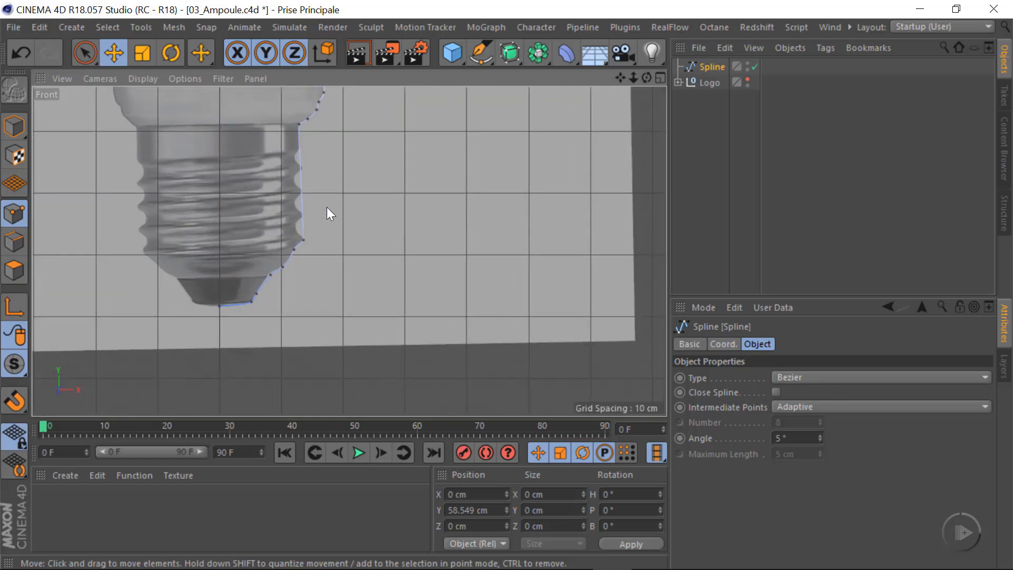
middle_click_drag(327, 207, 396, 324, "alt")
middle_click_drag(400, 216, 365, 344, "alt")
mouse_move(372, 262)
right_mouse_down("alt")
mouse_move(443, 264)
mouse_move(303, 282)
mouse_move(374, 246)
right_mouse_up("alt")
middle_click_drag(362, 262, 360, 280, "alt")
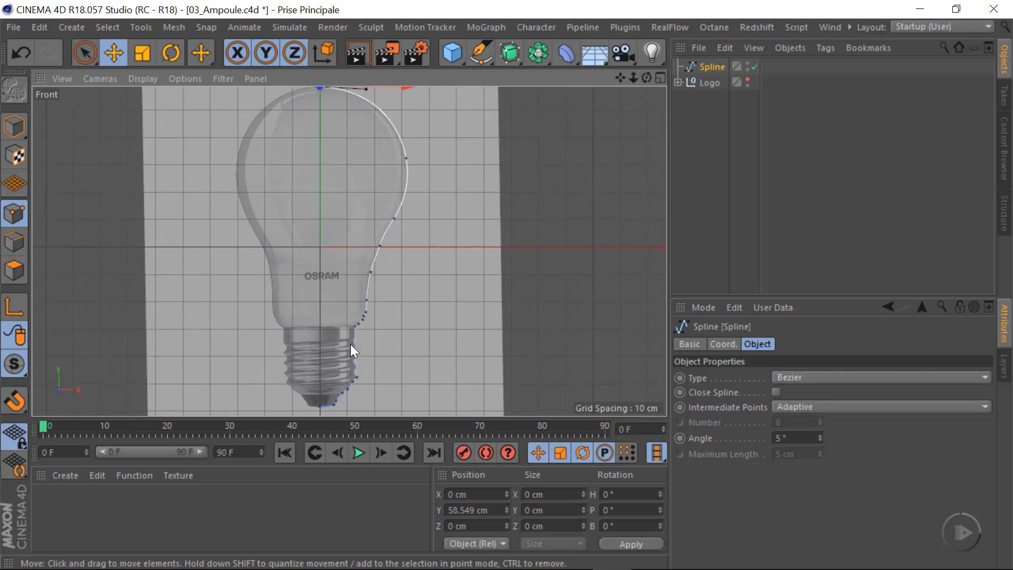
middle_click_drag(350, 347, 352, 308, "alt")
mouse_move(352, 308)
right_mouse_down("alt")
mouse_move(385, 307)
mouse_move(340, 310)
right_mouse_up("alt")
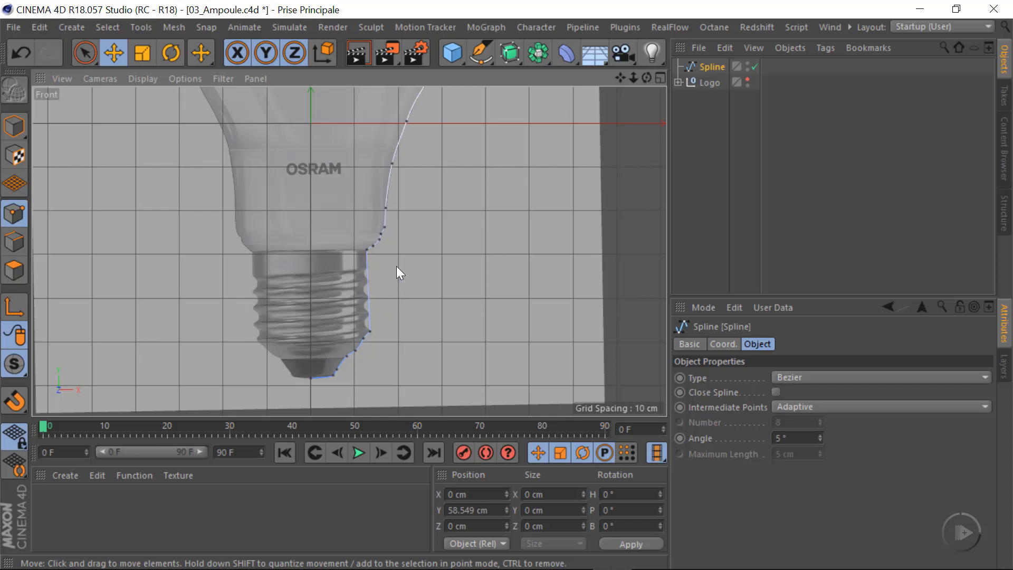
scroll(397, 267, "down", 5)
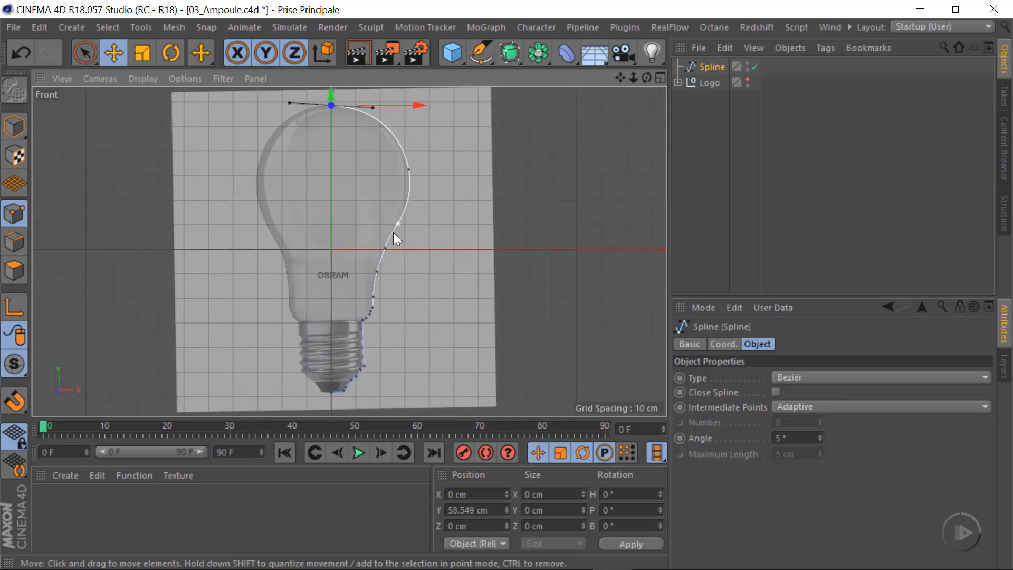
Duplicate the bulb profile spline and disable the copy as a backup
left_click(710, 66)
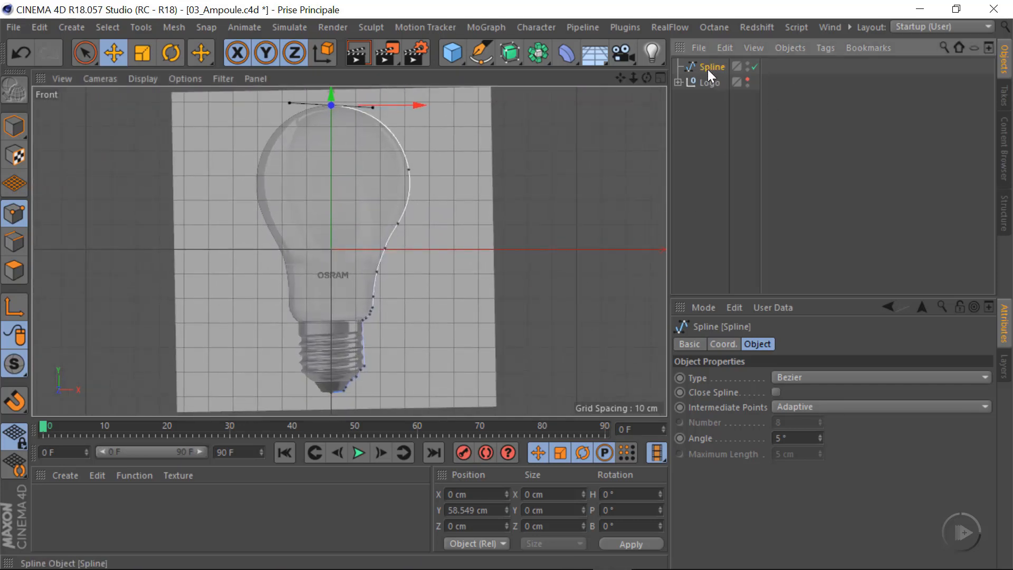
left_click_drag(711, 71, 710, 75, "ctrl")
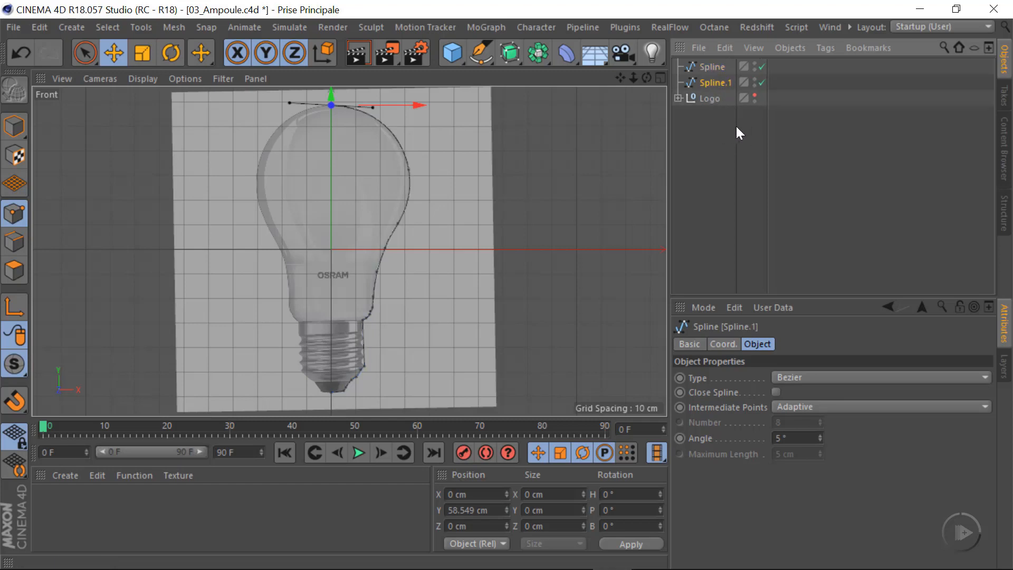
left_click(762, 83)
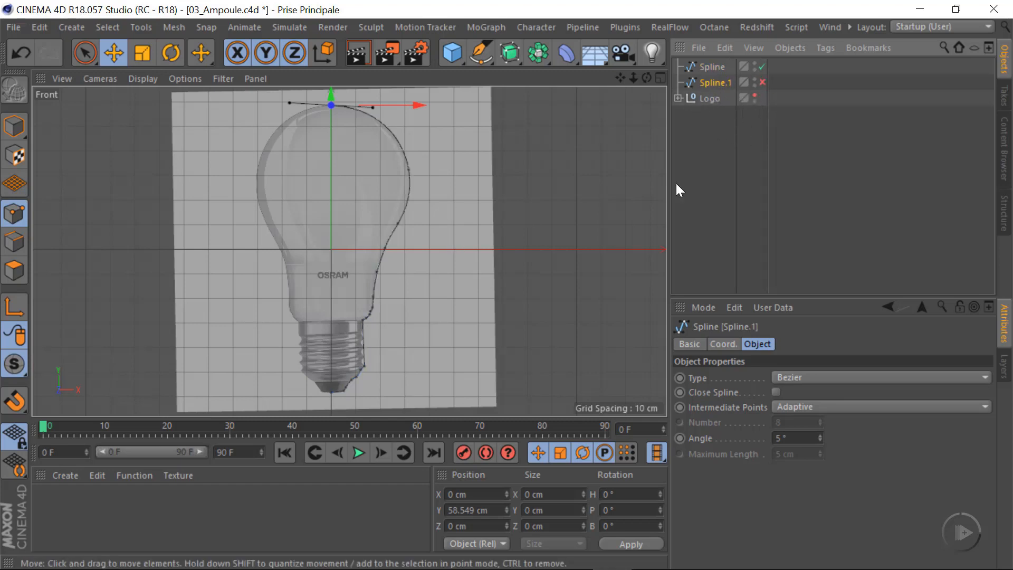
Make a second disabled copy of the original profile spline, and reselect the original for editing
mouse_move(384, 197)
middle_mouse_down("alt")
mouse_move(378, 210)
mouse_move(379, 196)
middle_mouse_up("alt")
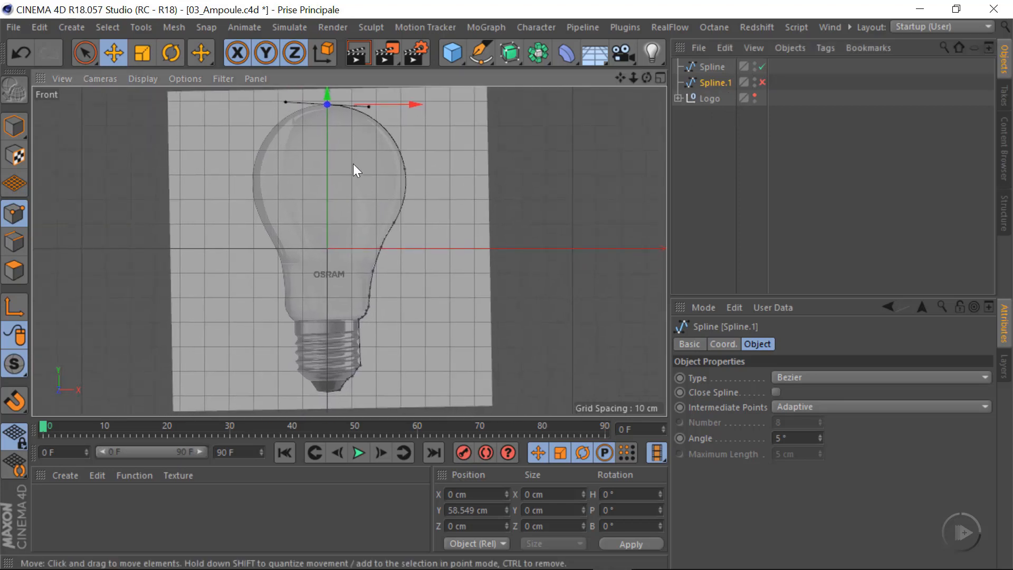
left_click(712, 67)
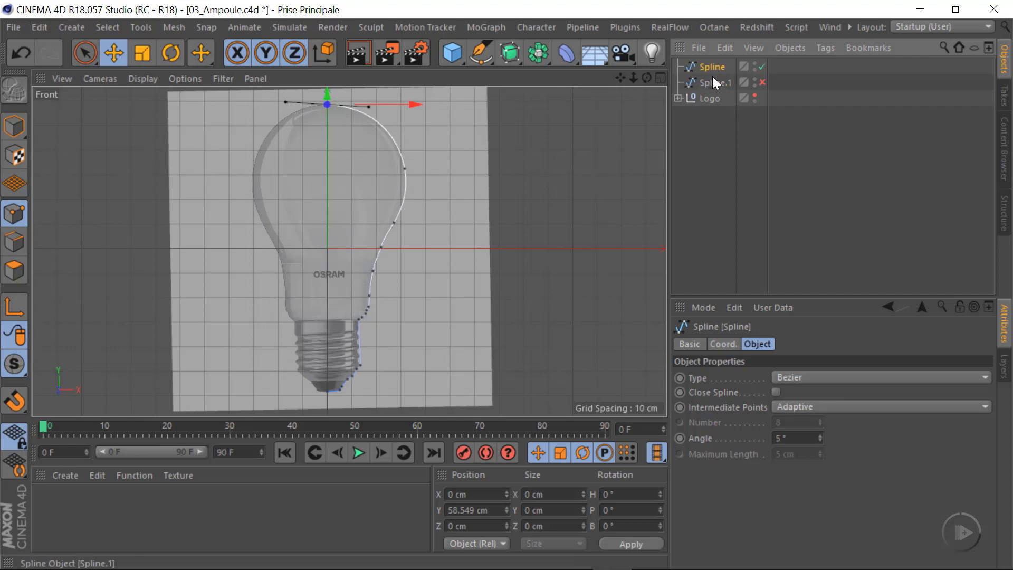
left_click_drag(714, 66, 713, 76, "ctrl")
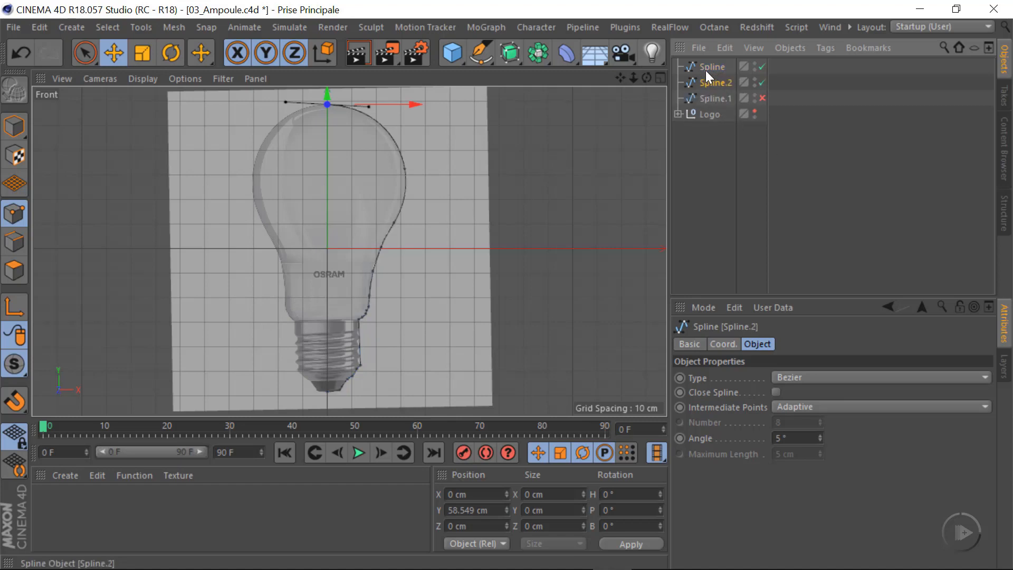
left_click(761, 82)
left_click(736, 66)
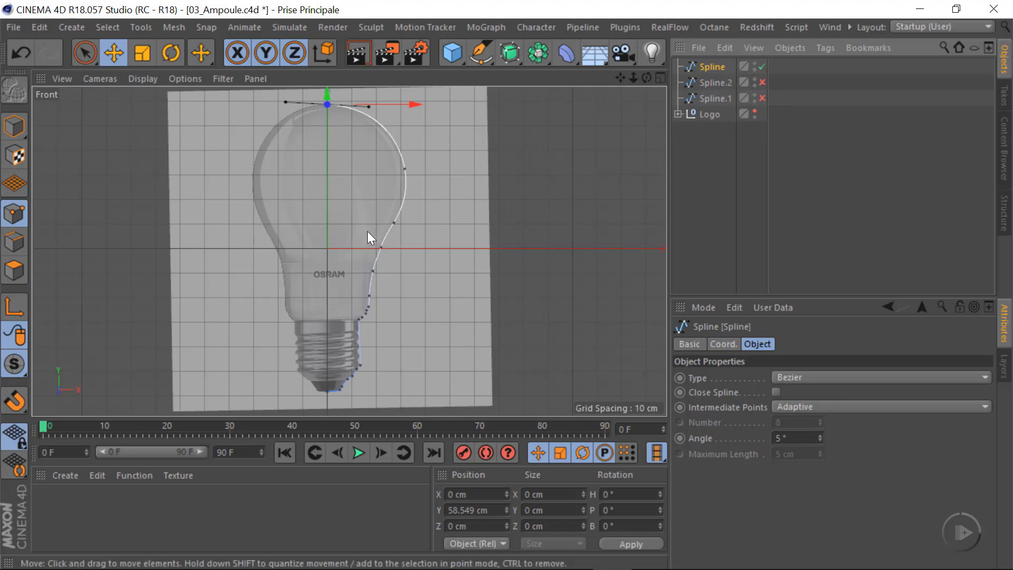
scroll(397, 253, "up", 5)
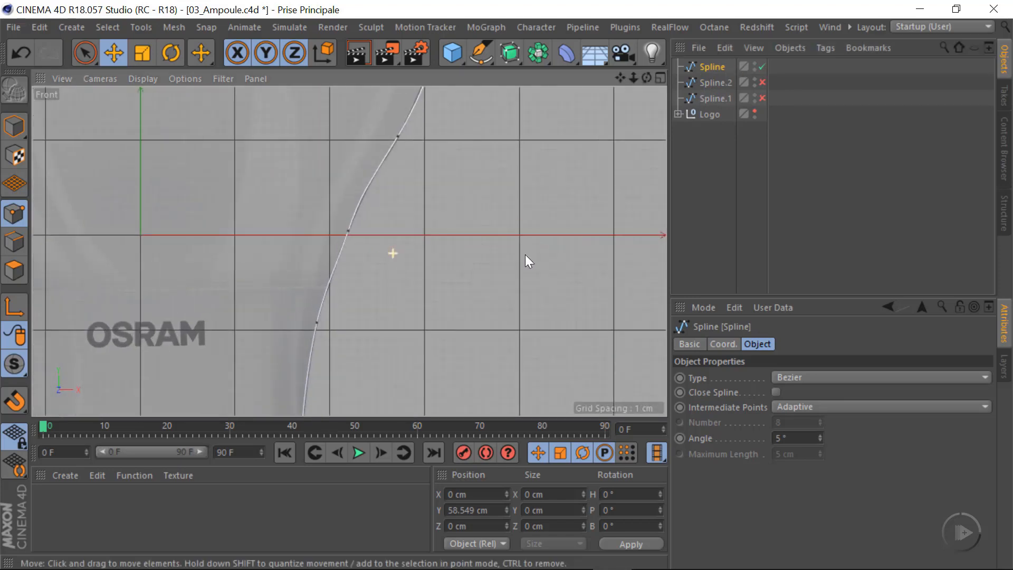
Insert a new point on the profile spline at the seam above the OSRAM logo, at about X 19.774 cm, Y -5.41 cm
scroll(371, 277, "up", 3)
right_click_drag(445, 278, 441, 278, "alt")
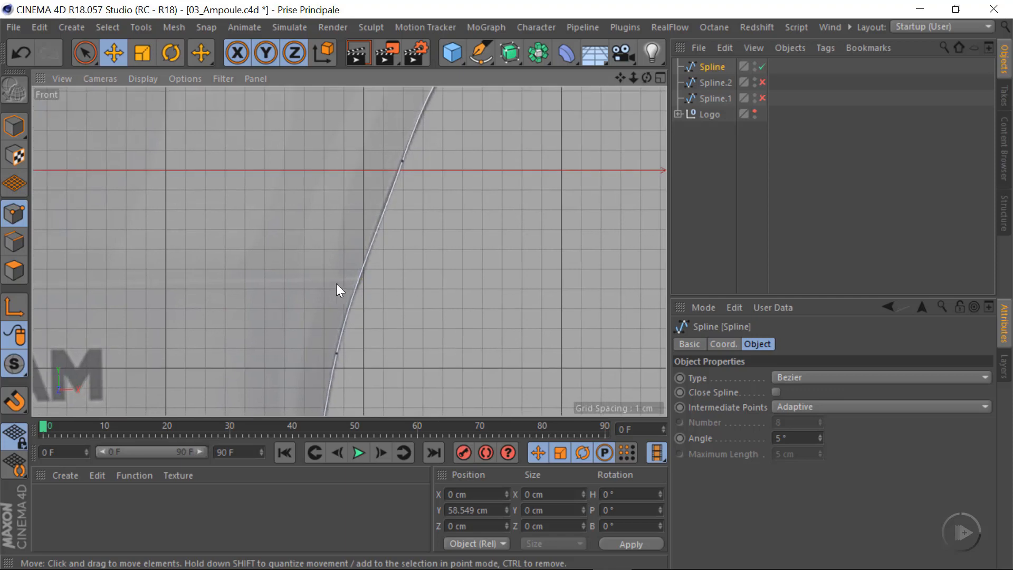
right_click_drag(360, 283, 304, 293, "alt")
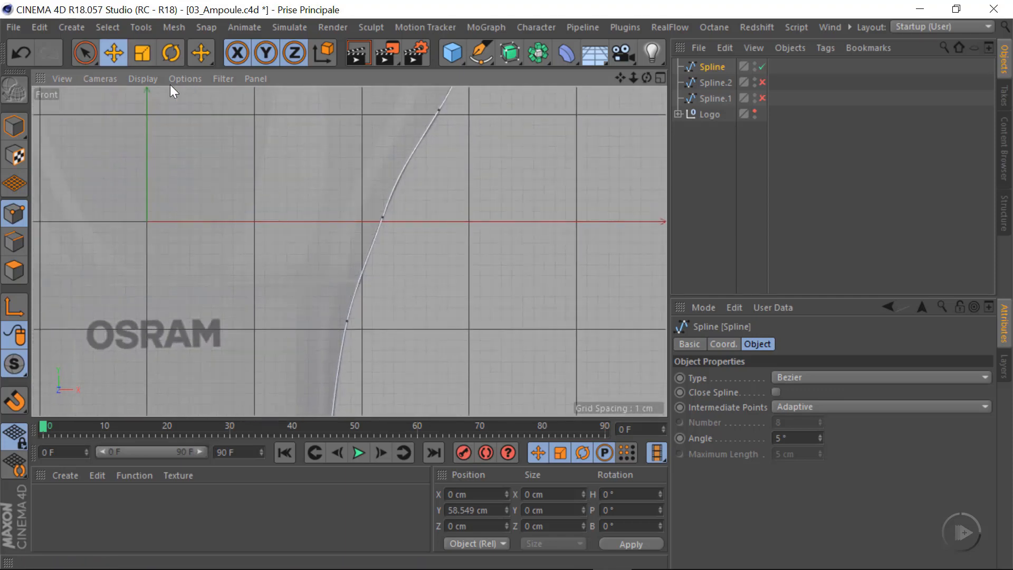
left_click(359, 280, "ctrl")
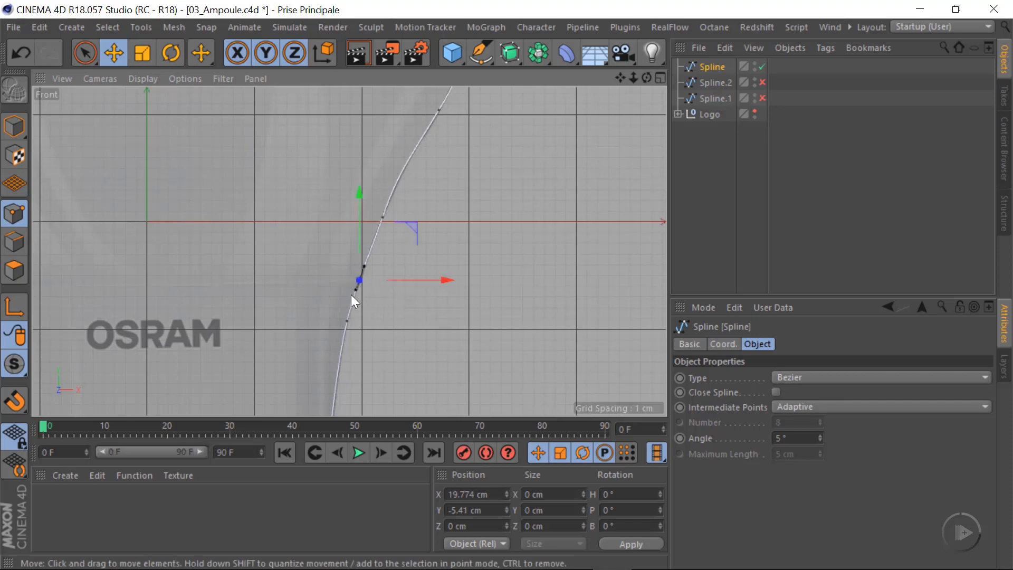
Delete all spline points below the new seam point so that only the glass profile remains
scroll(350, 294, "down", 6)
mouse_move(97, 62)
left_mouse_down()
mouse_move(94, 77)
mouse_move(157, 100)
left_mouse_up()
scroll(374, 242, "up", 1)
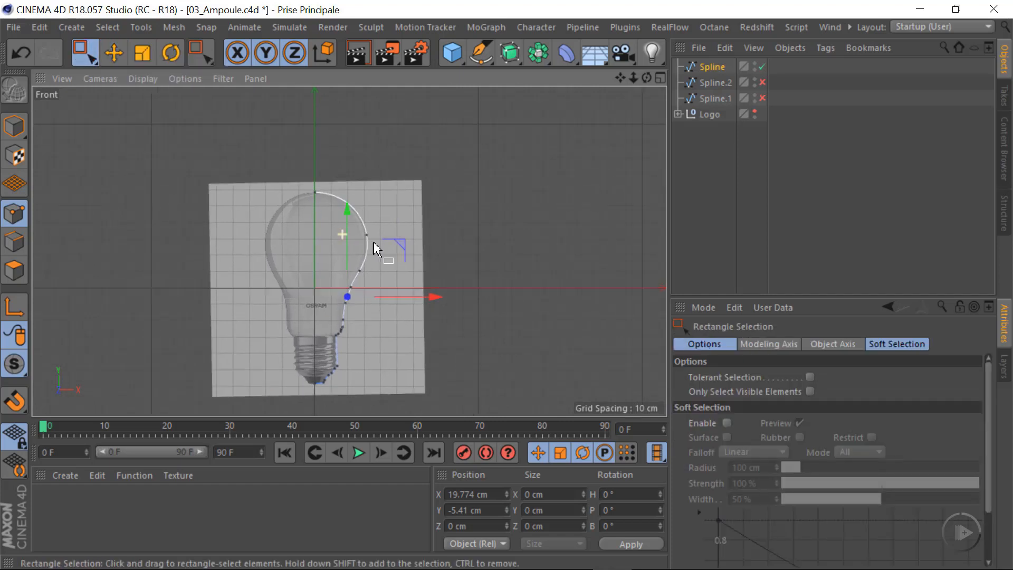
scroll(374, 242, "up", 4)
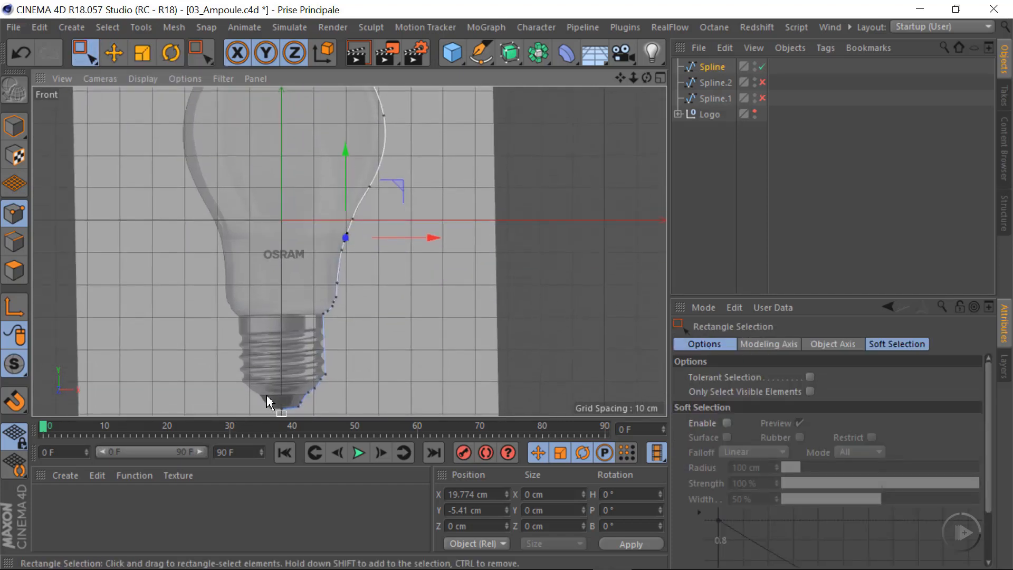
middle_click_drag(299, 341, 306, 303, "alt")
left_click_drag(228, 391, 482, 212)
scroll(417, 217, "up", 2)
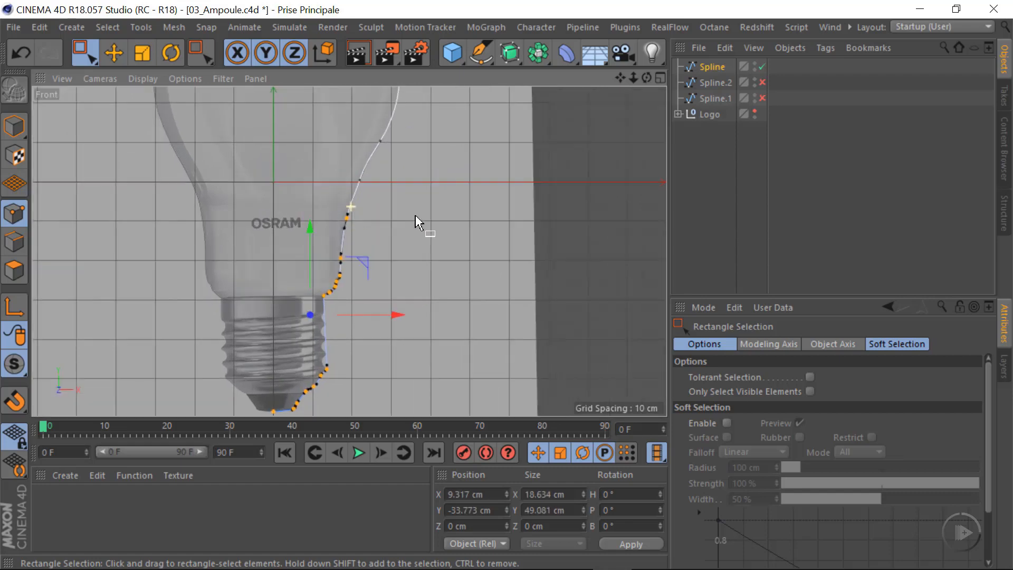
scroll(416, 214, "up", 5)
left_click(416, 255)
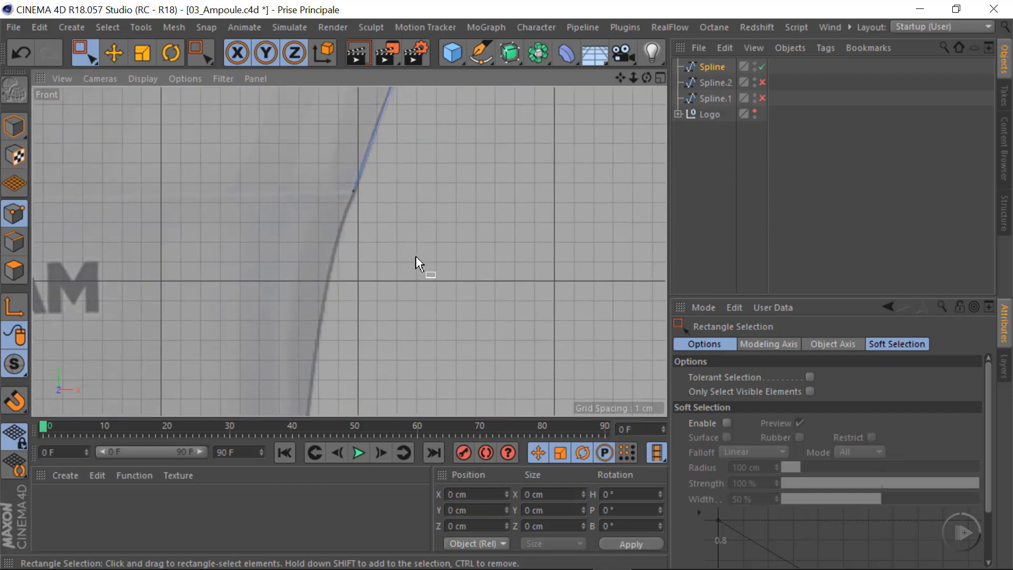
Move the glass profile's lower end point slightly down along the bulb's edge to about X 19.611 cm, Y -6.059 cm
scroll(344, 180, "up", 3)
scroll(299, 231, "down", 4)
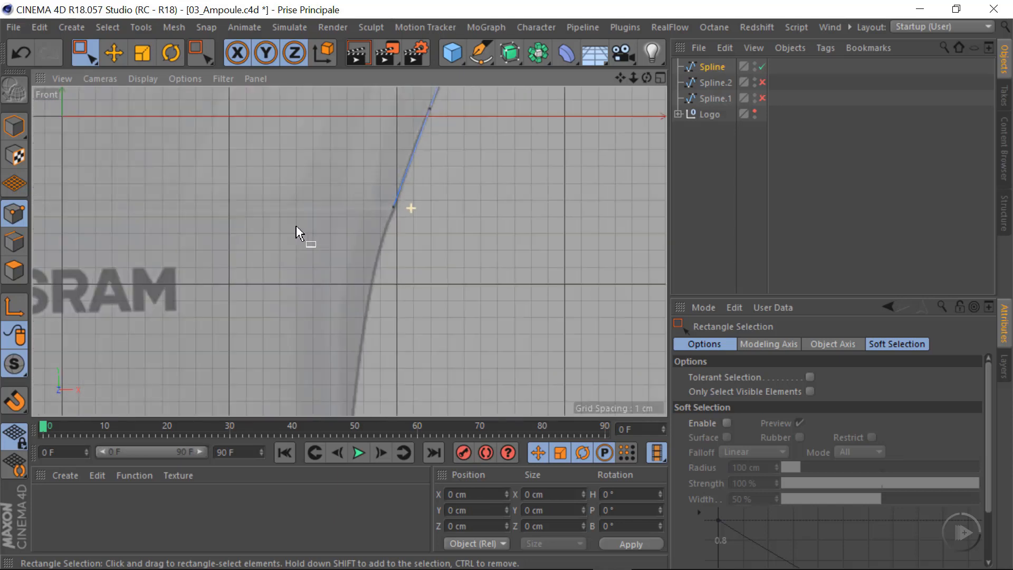
scroll(235, 239, "up", 5)
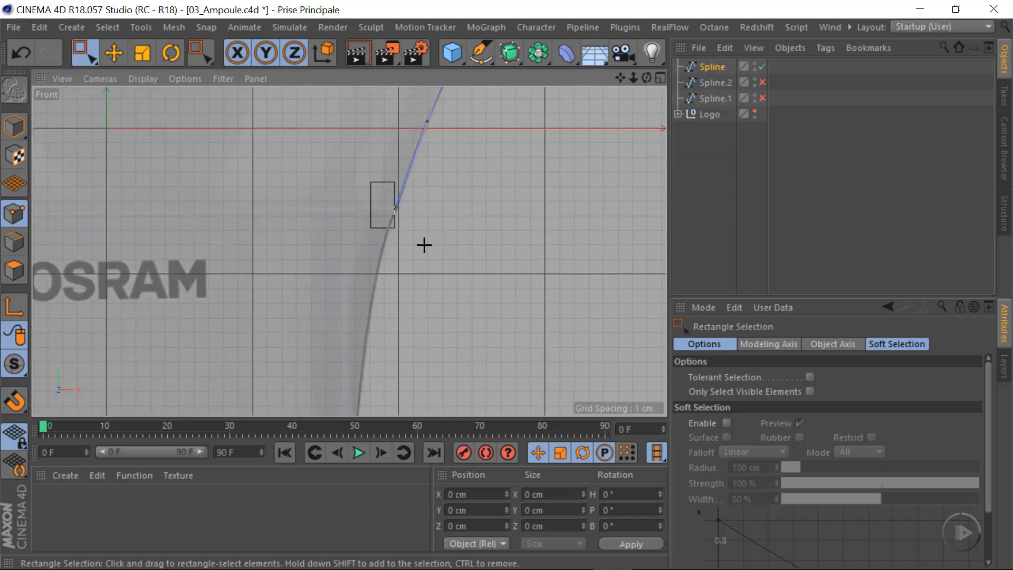
left_click_drag(424, 245, 443, 248)
left_click(117, 56)
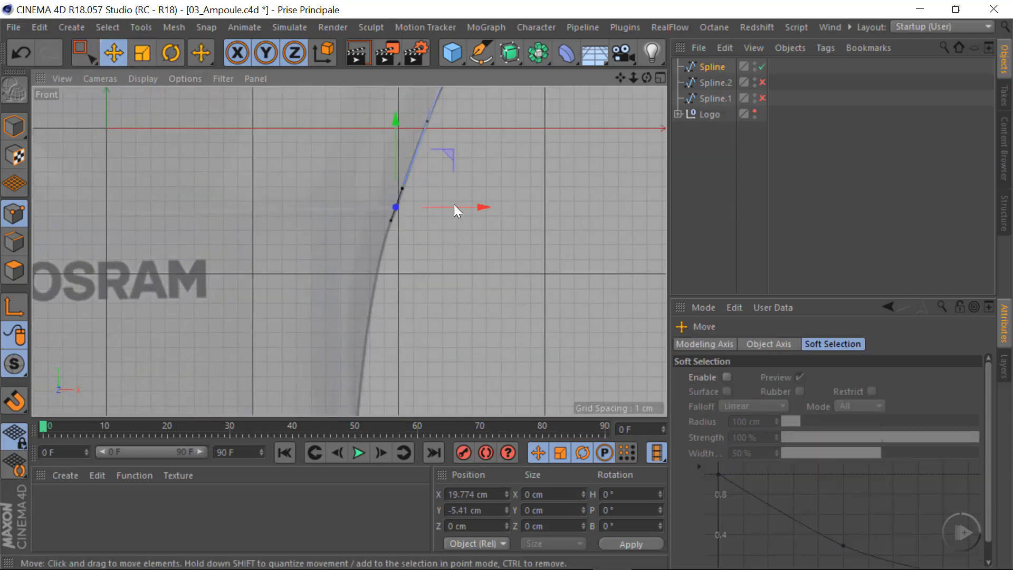
left_click_drag(447, 153, 449, 162)
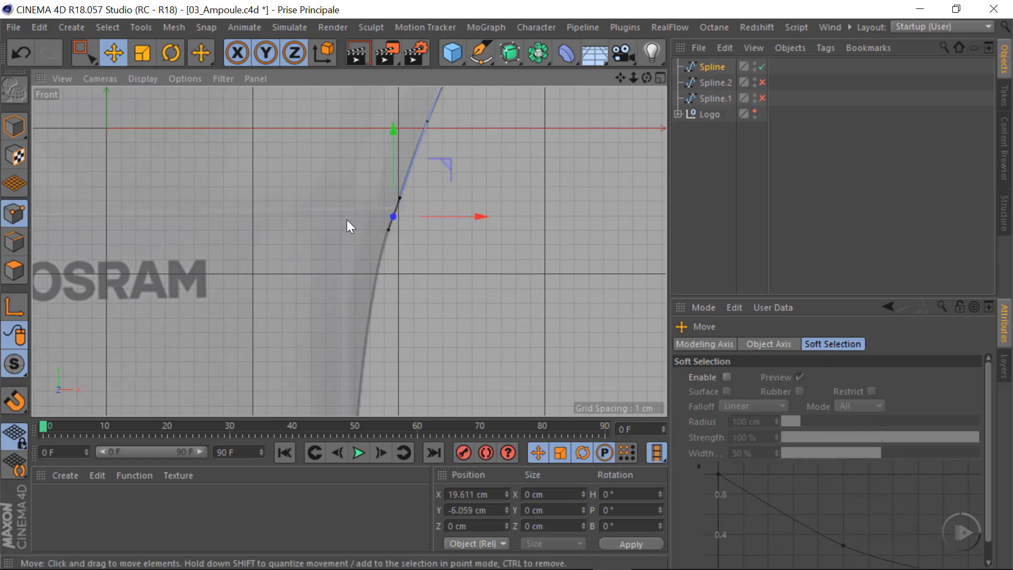
Put the glass profile spline inside a Lathe object and view the resulting glass in the Perspective view
scroll(387, 237, "down", 10)
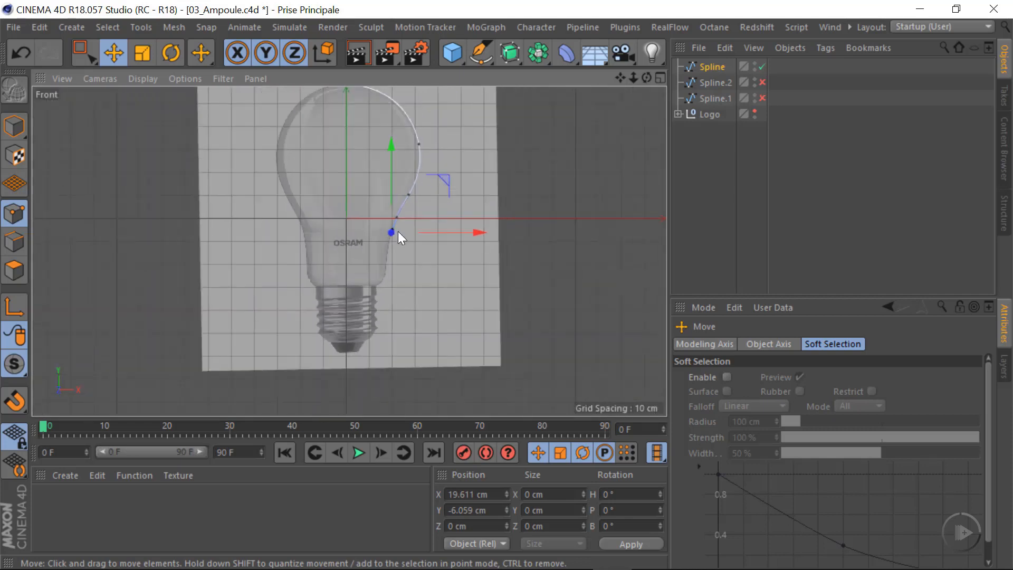
right_click_drag(364, 233, 404, 235, "alt")
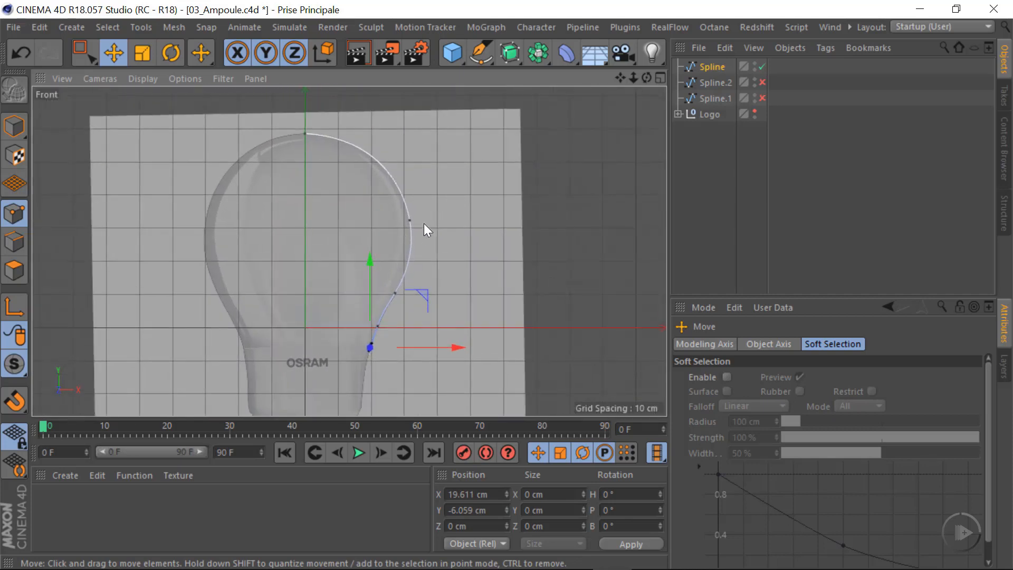
left_click(510, 53)
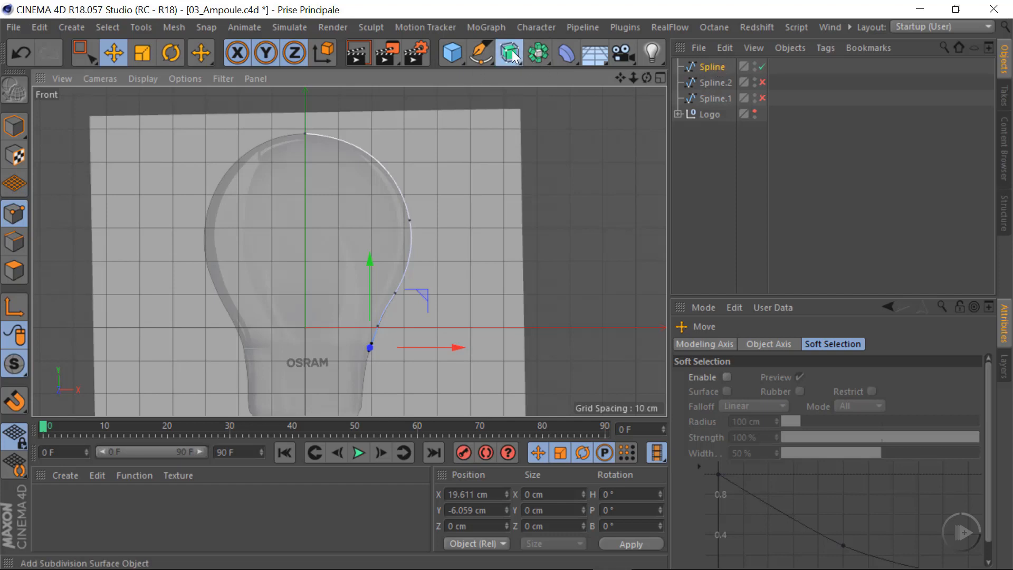
left_click_drag(511, 49, 597, 108)
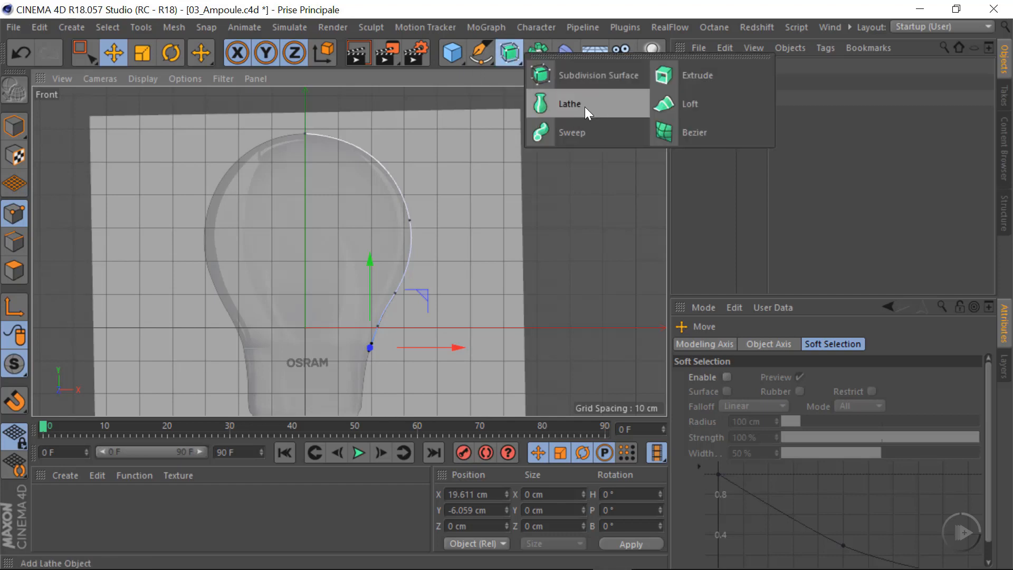
left_click(584, 107, "alt")
middle_click(516, 273)
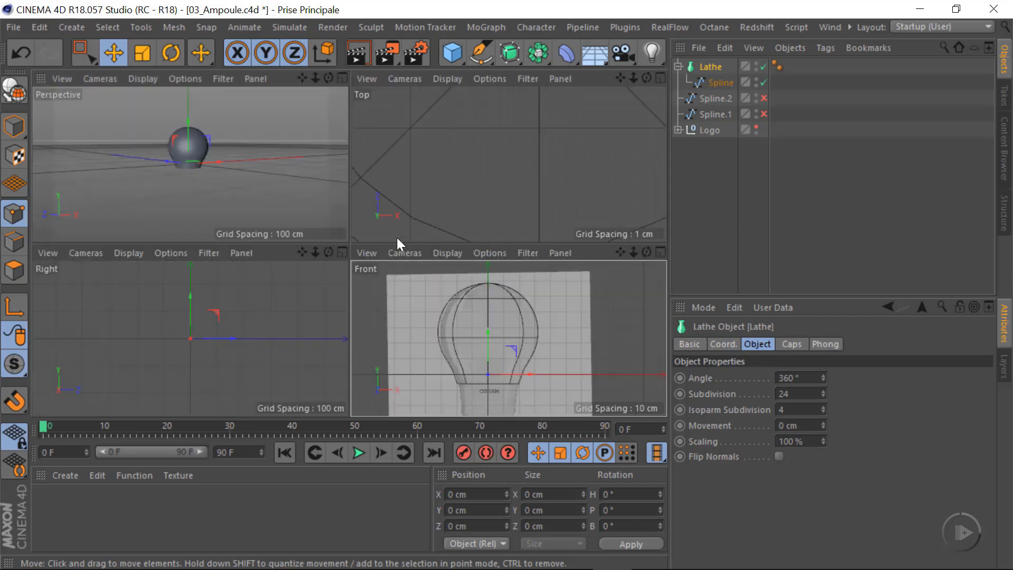
middle_click(264, 176)
scroll(346, 189, "up", 5)
left_click_drag(374, 178, 356, 233, "alt")
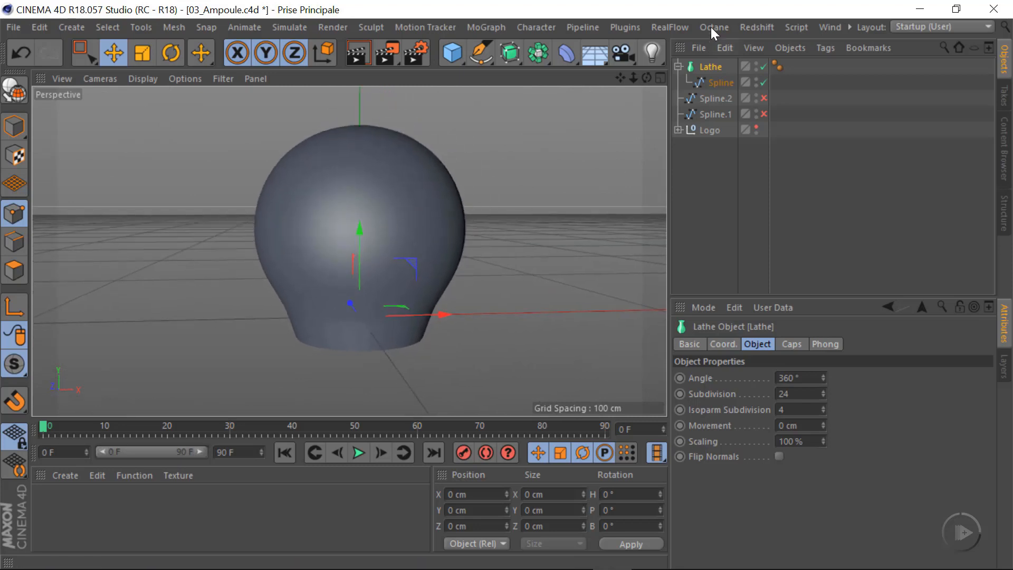
Collapse, disable and hide the Lathe object, and enable the backup spline Spline.2
left_click(678, 66)
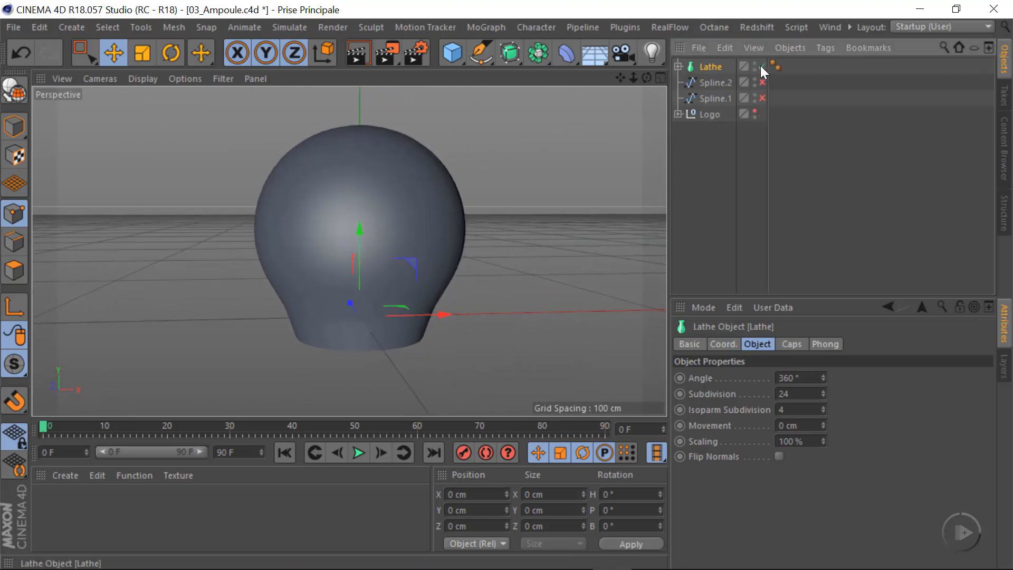
left_click(762, 66)
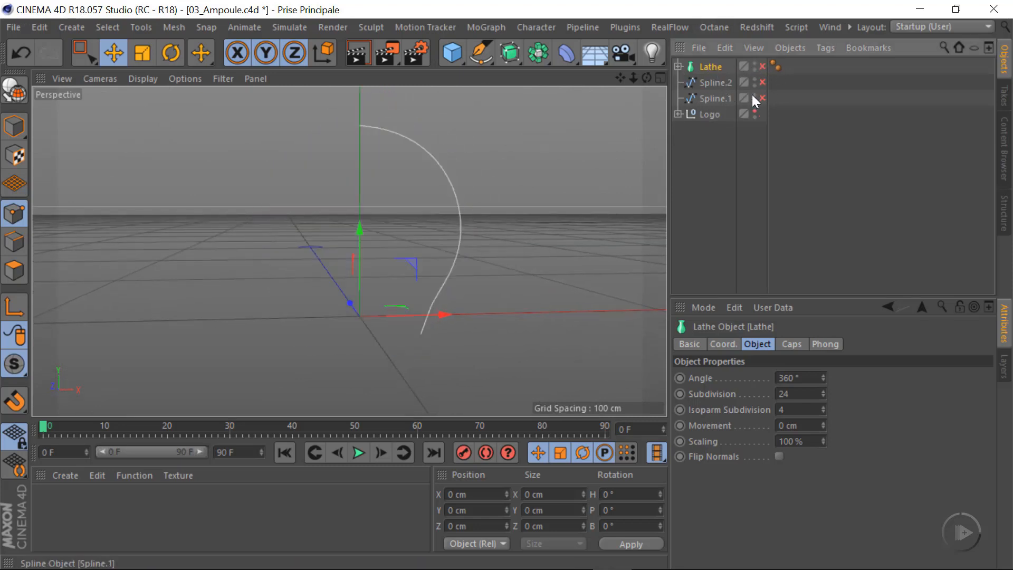
left_click(755, 63)
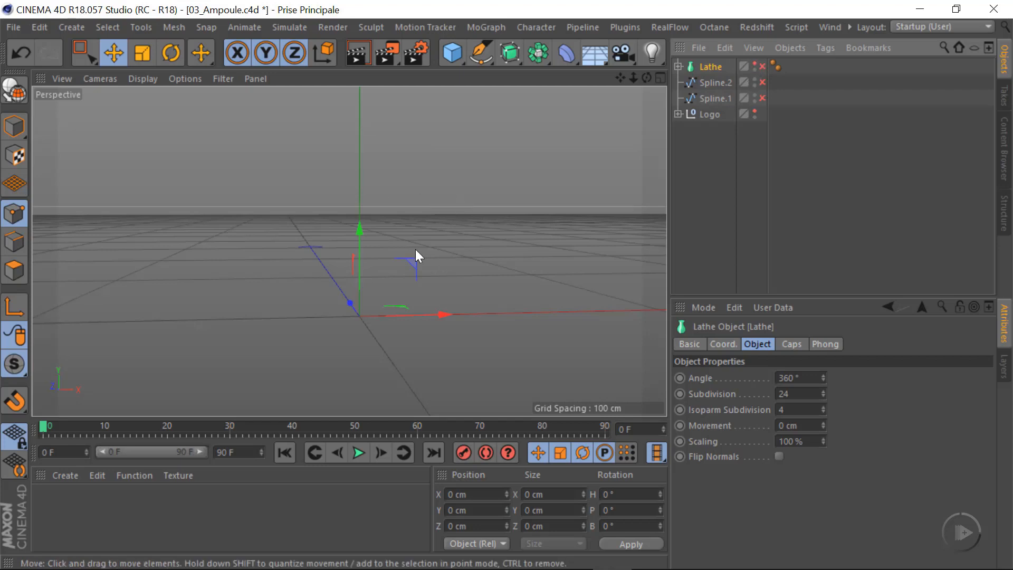
left_click(761, 97)
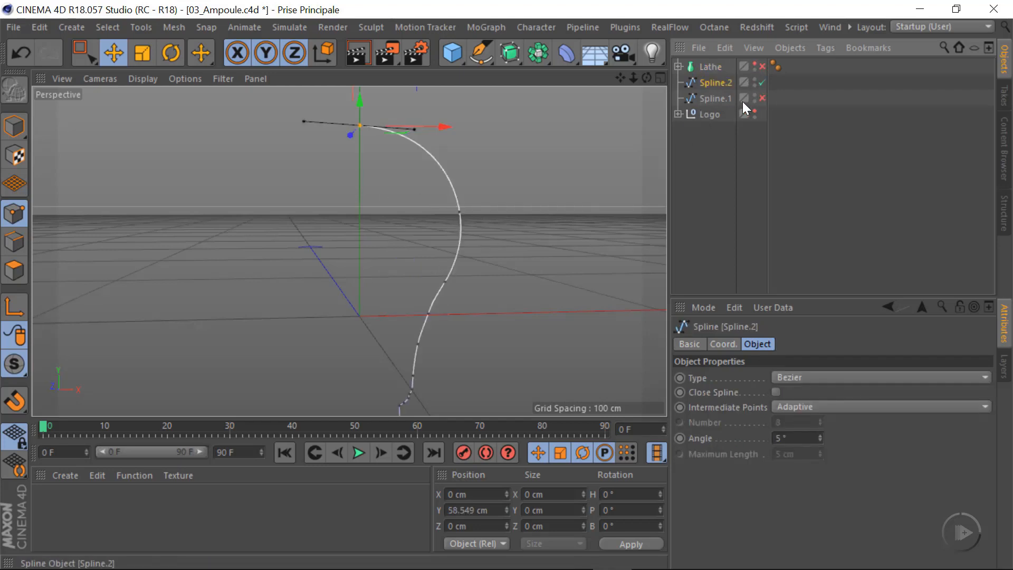
In the Front view, insert a point on Spline.2 at the glass seam, at about X 19.774 cm, Y -5.41 cm
middle_click(530, 264)
middle_click(548, 362)
scroll(438, 246, "up", 4)
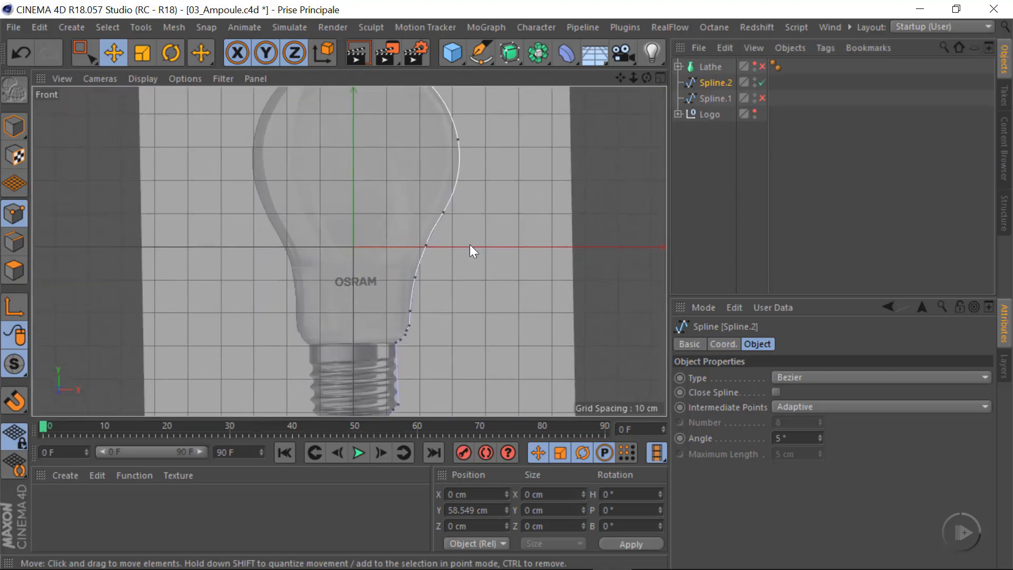
right_click_drag(411, 246, 377, 257, "alt")
mouse_move(470, 247)
middle_mouse_down("alt")
mouse_move(467, 258)
mouse_move(475, 247)
middle_mouse_up("alt")
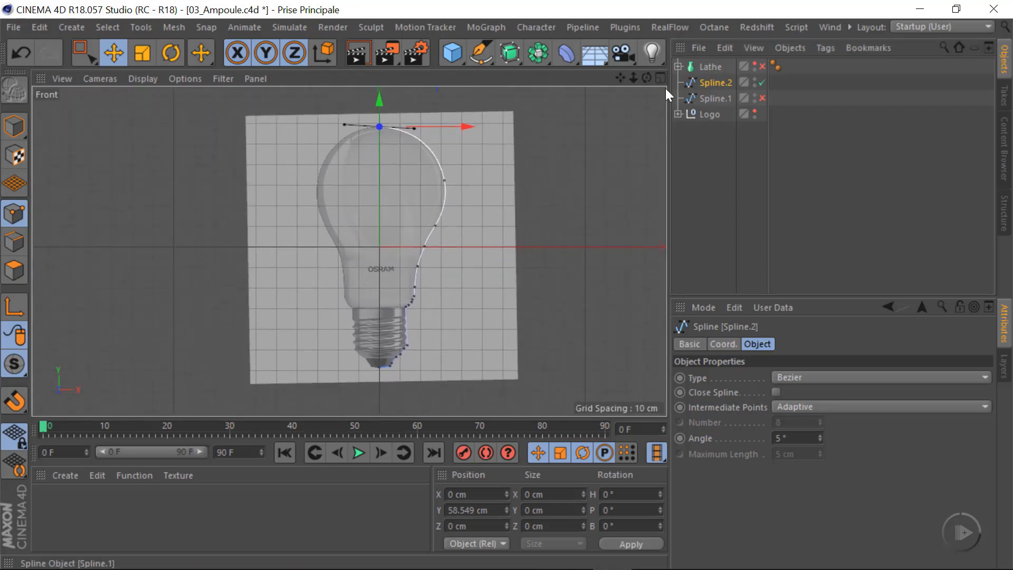
right_click_drag(408, 251, 552, 245, "alt")
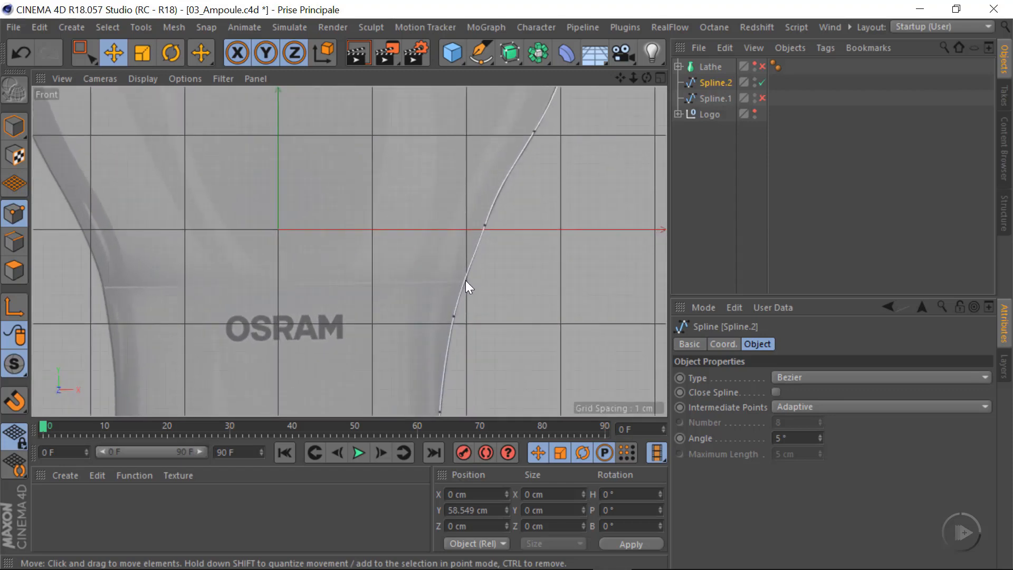
right_click_drag(464, 287, 499, 294, "alt")
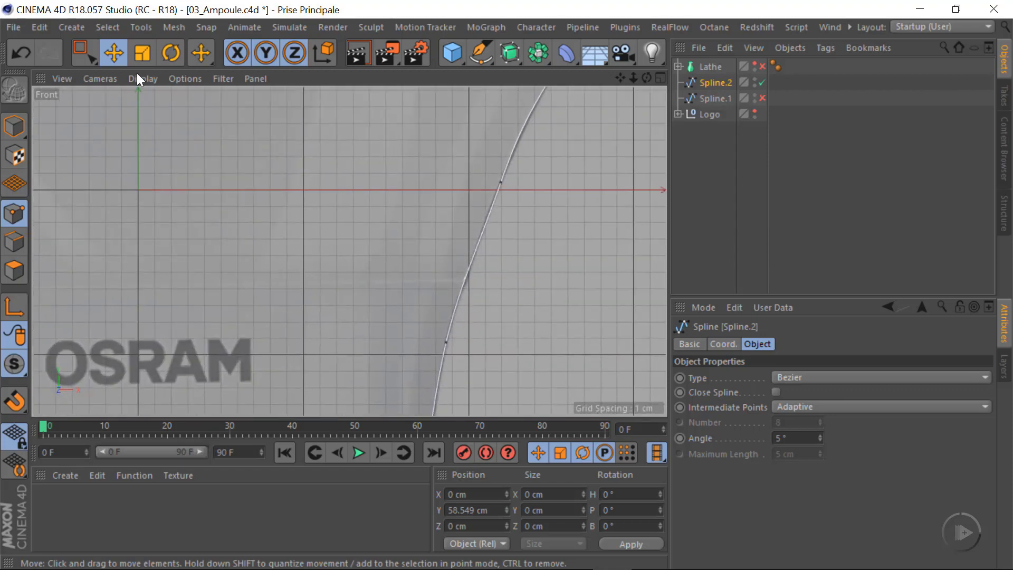
left_click(463, 277, "ctrl")
right_click_drag(481, 307, 271, 323, "alt")
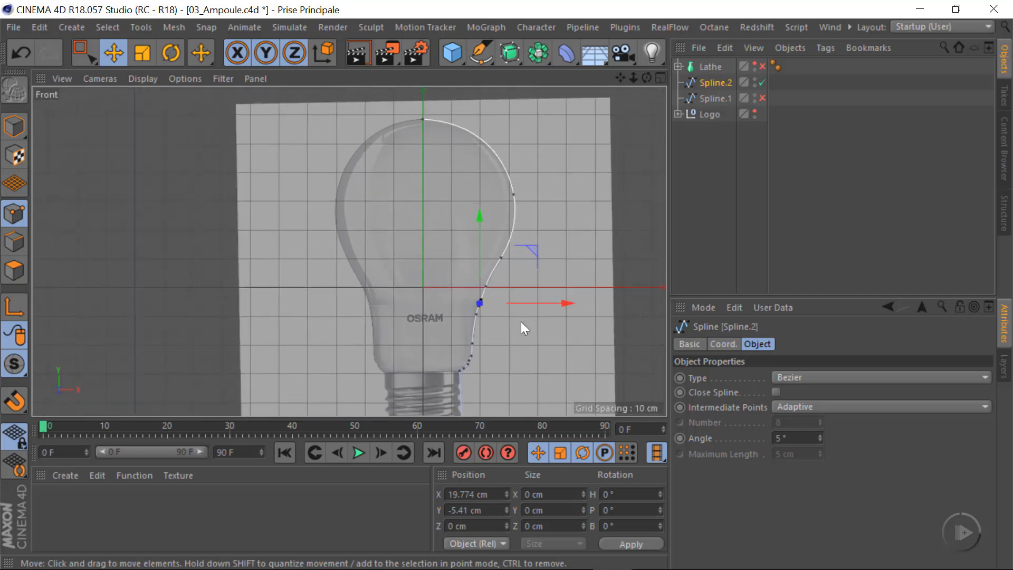
Delete all points of Spline.2 that lie above the seam point, removing the glass portion
middle_click_drag(496, 319, 461, 258, "alt")
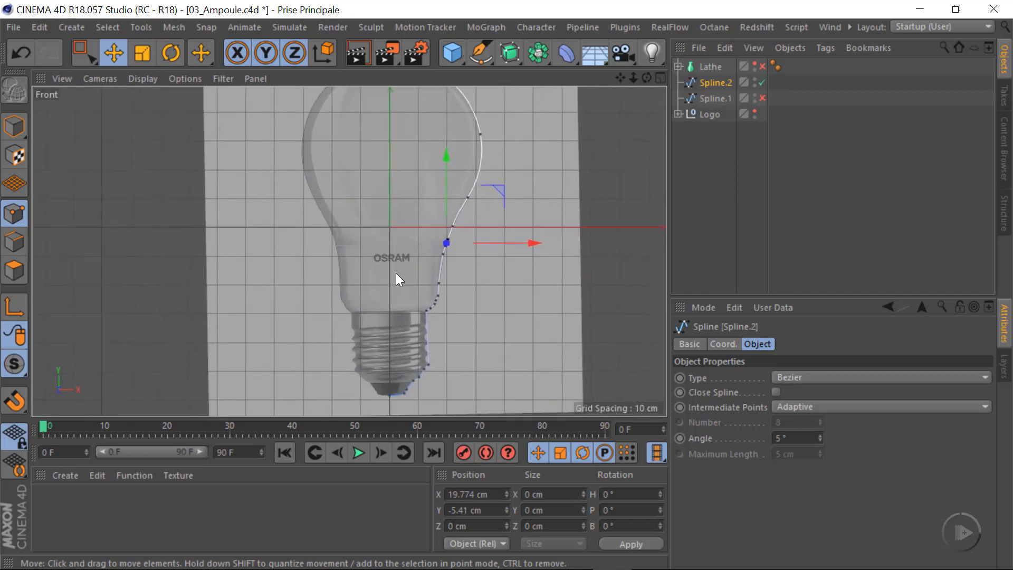
left_click(83, 53)
left_click(207, 112)
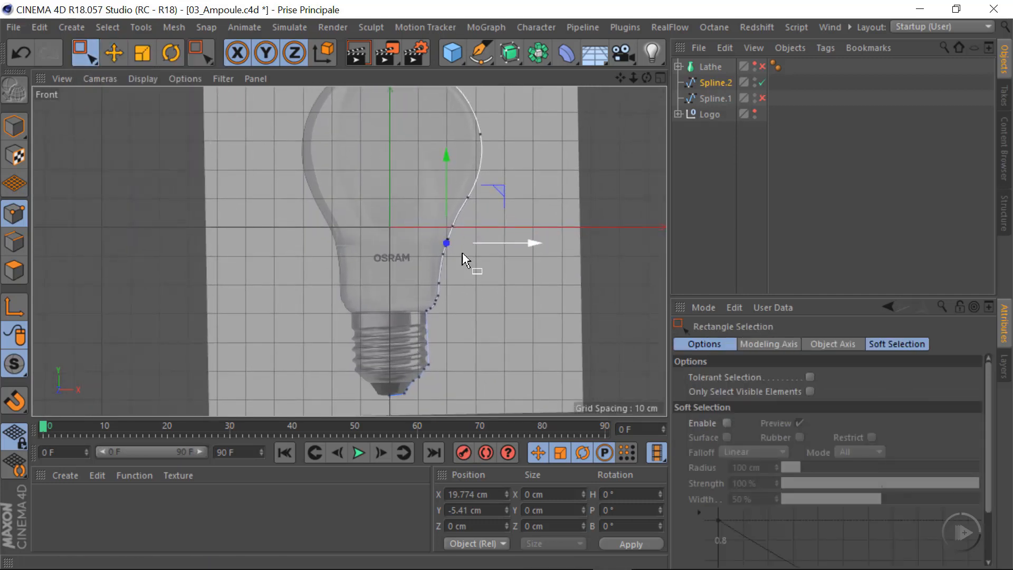
middle_click_drag(455, 309, 411, 377, "alt")
left_click_drag(302, 117, 532, 311)
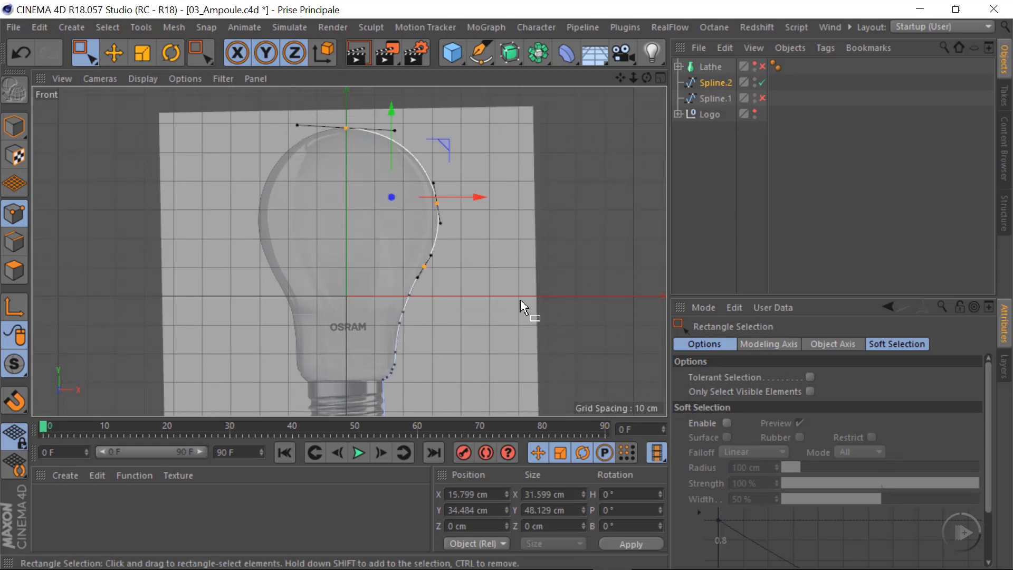
key("Delete")
scroll(422, 303, "up", 6)
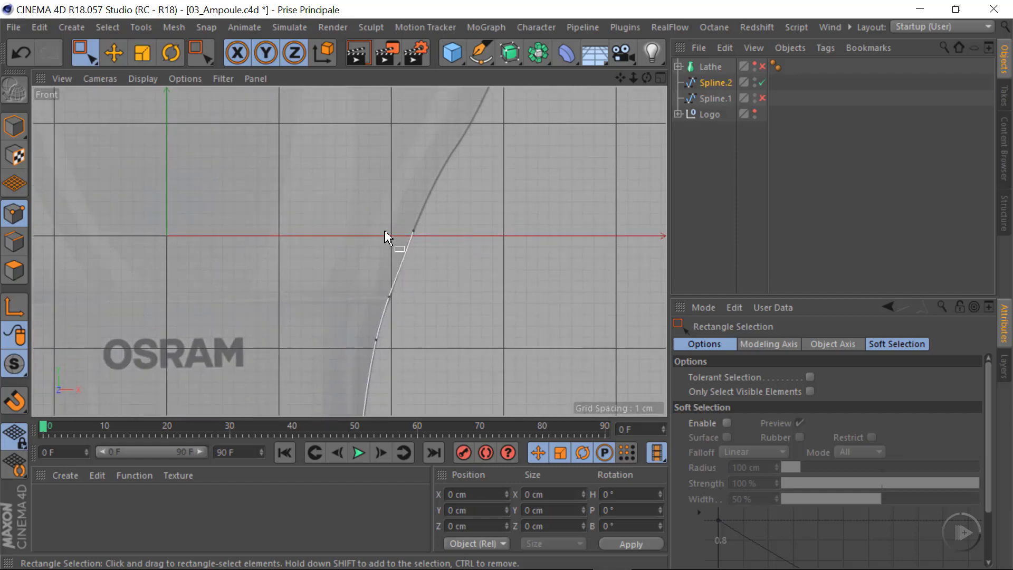
left_click_drag(393, 200, 506, 266)
key("Delete")
Delete the points of Spline.2 along the screw base and tip, keeping only the collar profile between seam and screw thread
middle_click_drag(384, 328, 419, 152, "alt")
right_click_drag(396, 244, 369, 251, "alt")
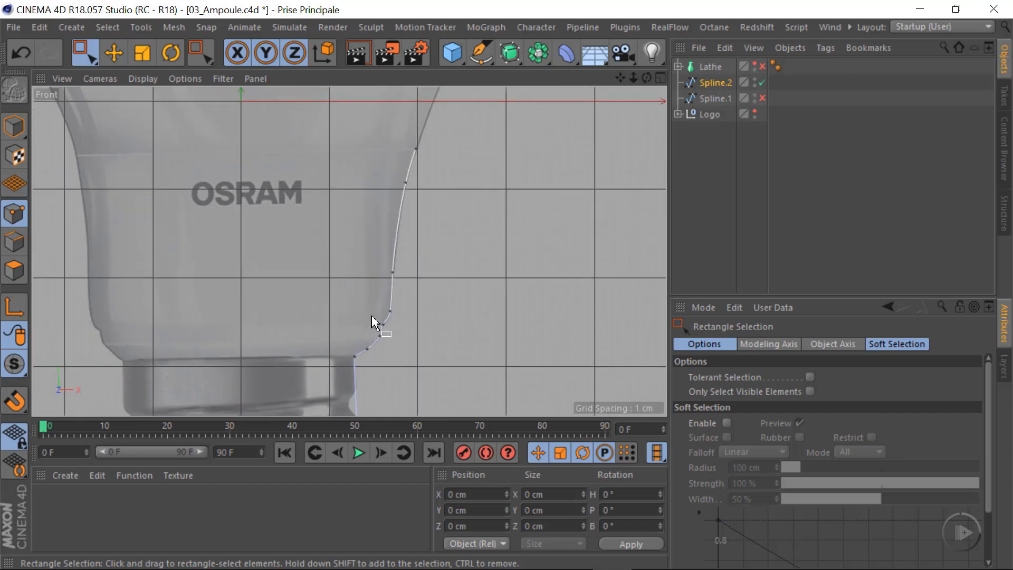
middle_click_drag(371, 315, 422, 220, "alt")
middle_click_drag(417, 344, 456, 257, "alt")
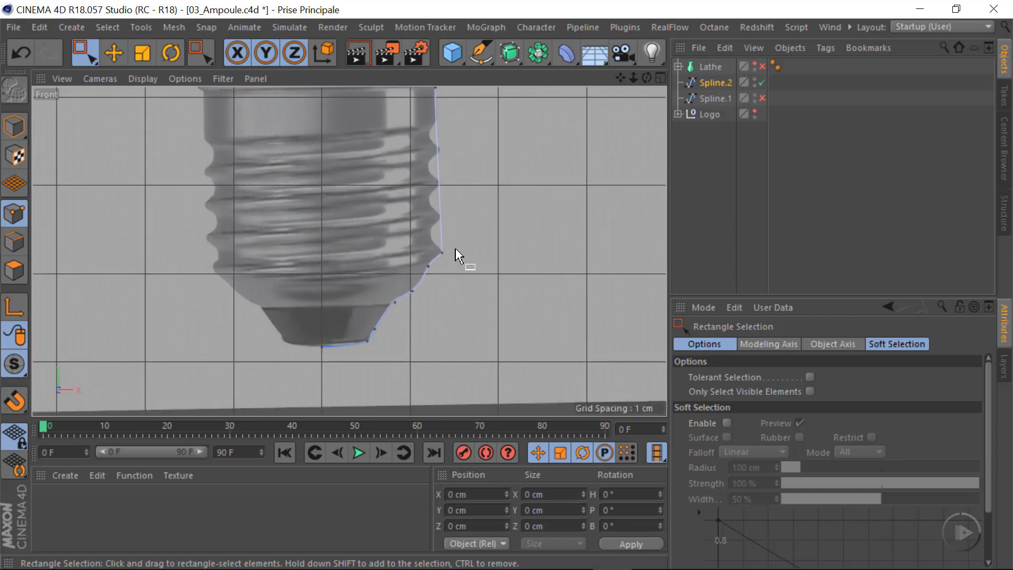
left_click_drag(216, 207, 554, 365)
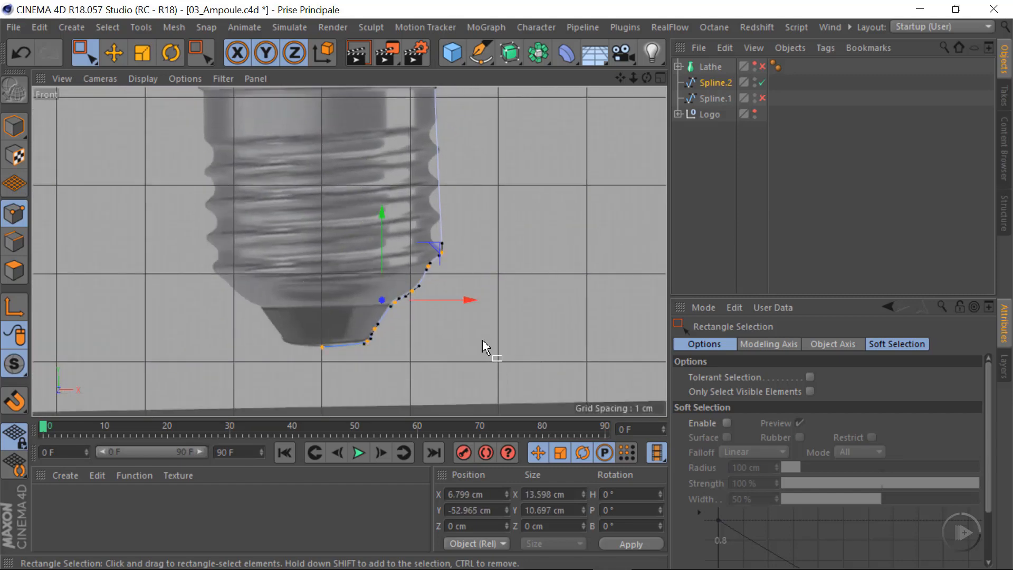
key("Delete")
right_click_drag(458, 239, 388, 246, "alt")
middle_click_drag(384, 133, 348, 252, "alt")
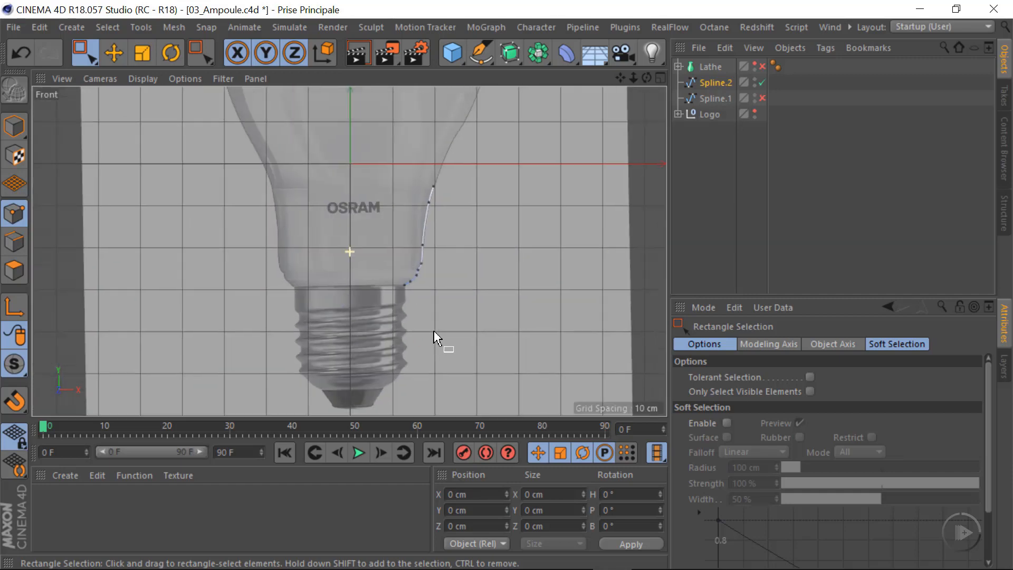
right_click_drag(413, 320, 479, 311, "alt")
middle_click_drag(456, 212, 457, 352, "alt")
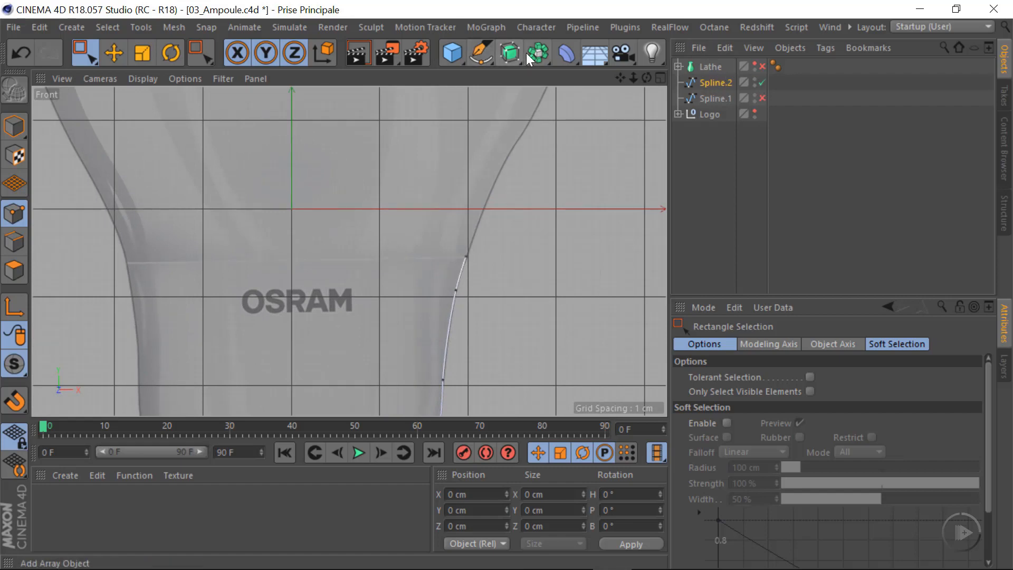
Add a Lathe generator as the parent of the collar profile Spline.2 and check the revolved collar in Perspective and Front views
left_click_drag(514, 51, 589, 106)
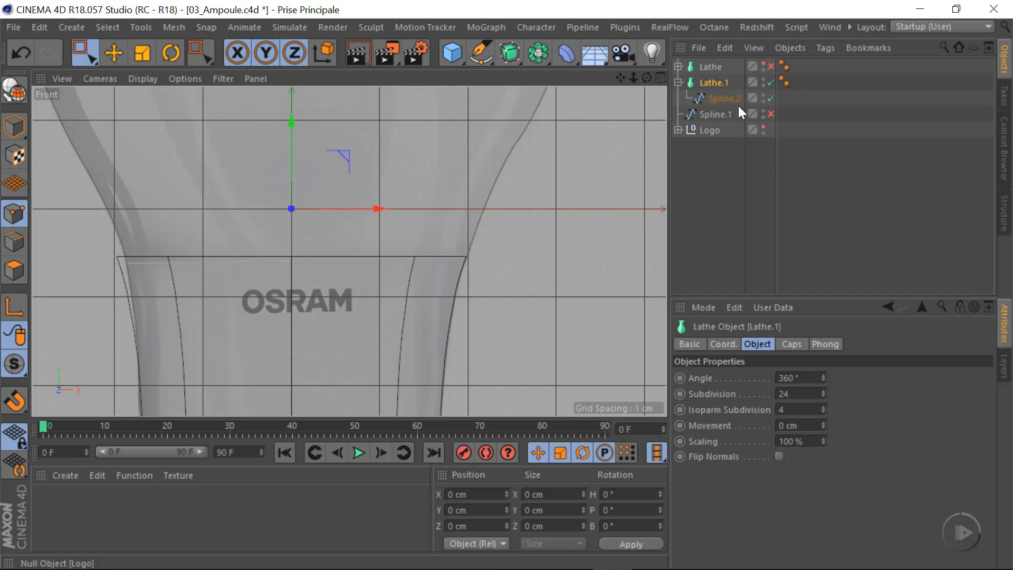
scroll(496, 269, "down", 5)
middle_click(419, 280)
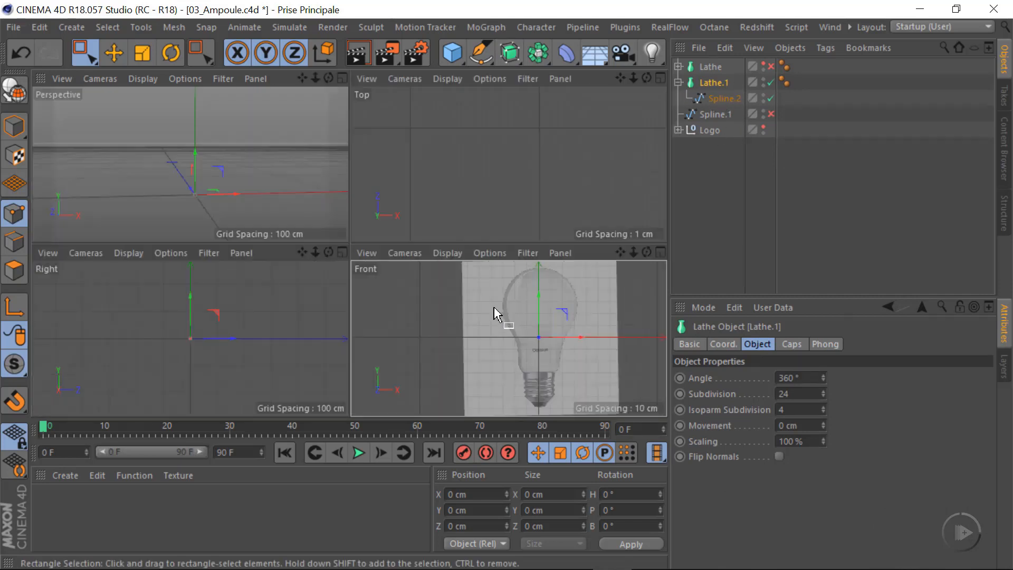
middle_click(262, 204)
middle_click_drag(334, 318, 333, 223, "alt")
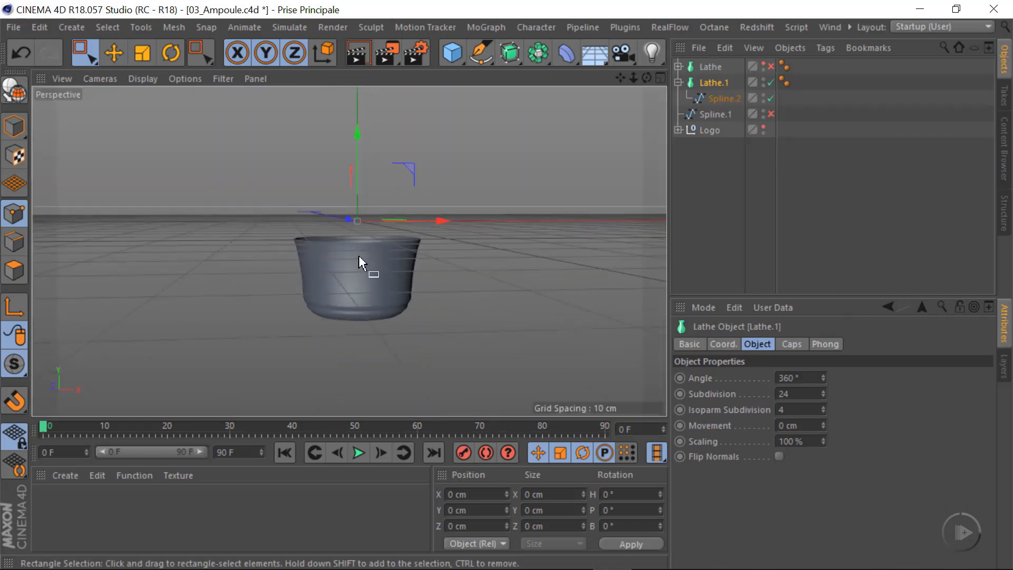
right_click_drag(371, 255, 433, 264, "alt")
middle_click(460, 271)
middle_click(615, 350)
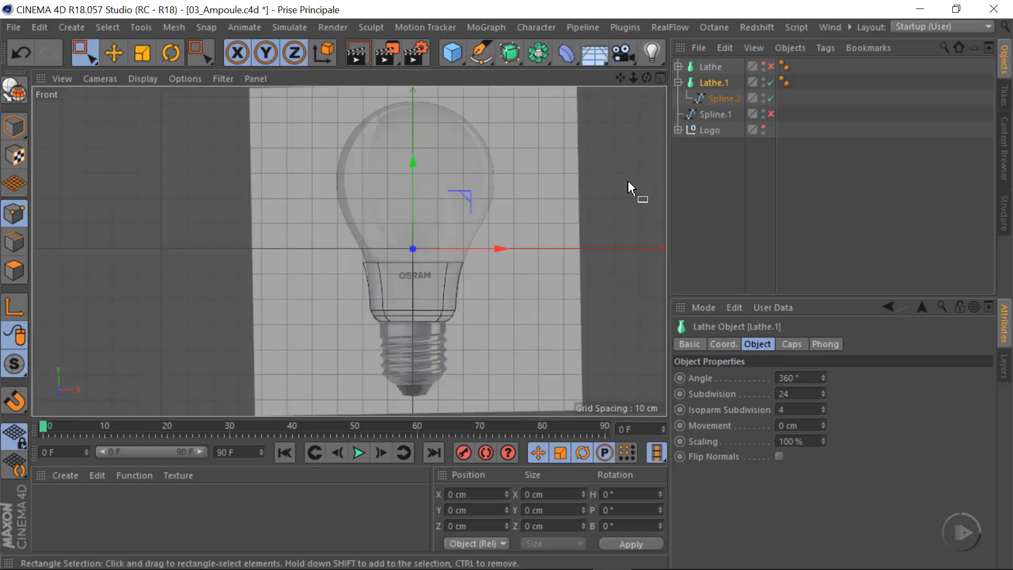
Enable and show the glass Lathe again, and shift the seam end point of Spline.2 outward to about X 19.817 cm
left_click(771, 66)
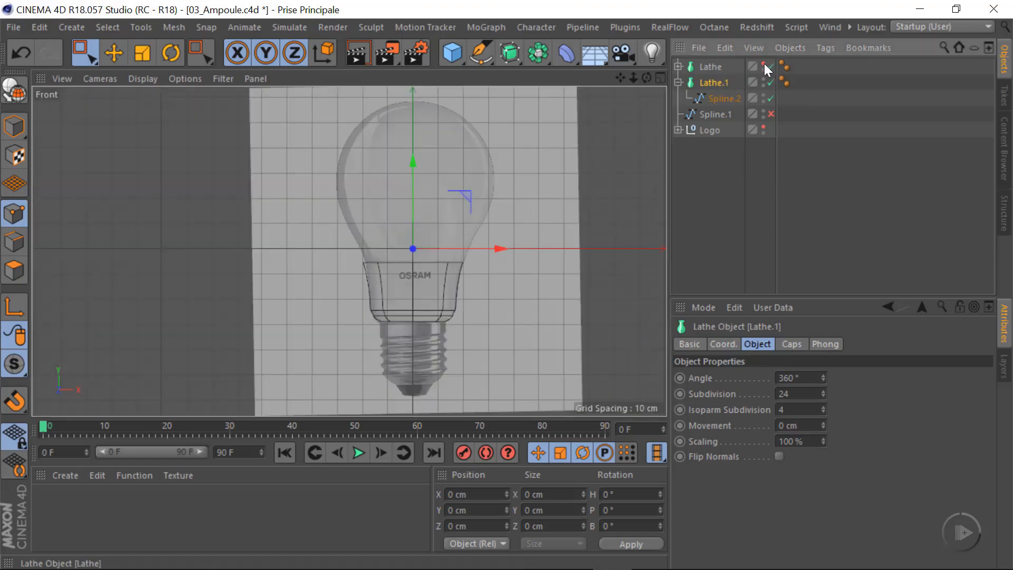
left_click(764, 64)
scroll(437, 264, "up", 10)
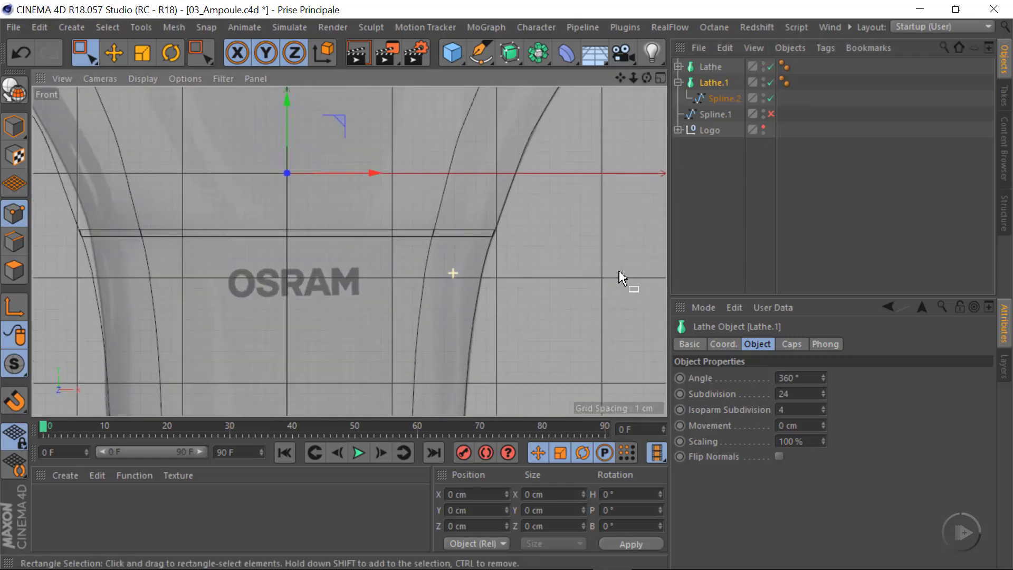
scroll(546, 287, "up", 5)
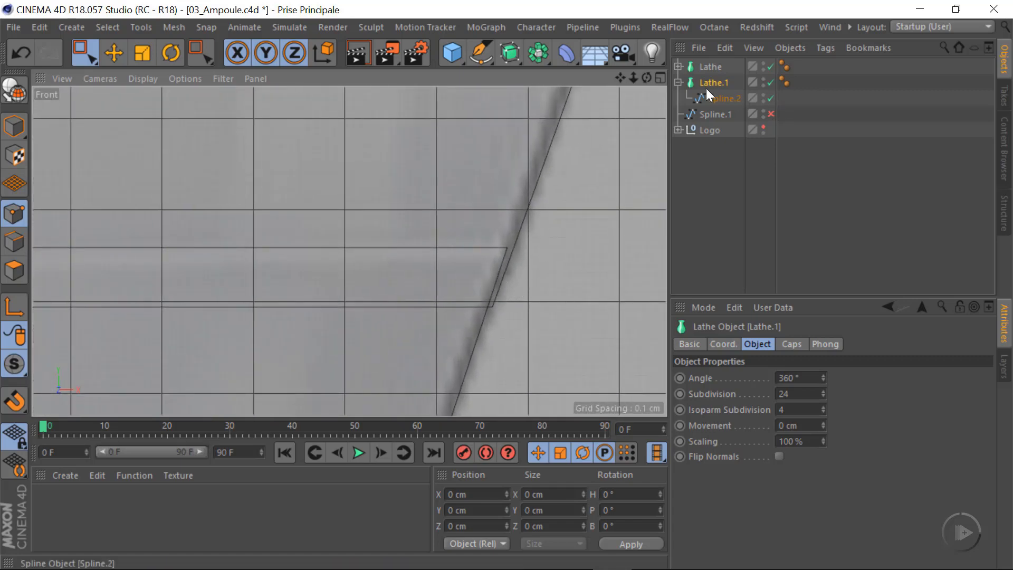
left_click(720, 99)
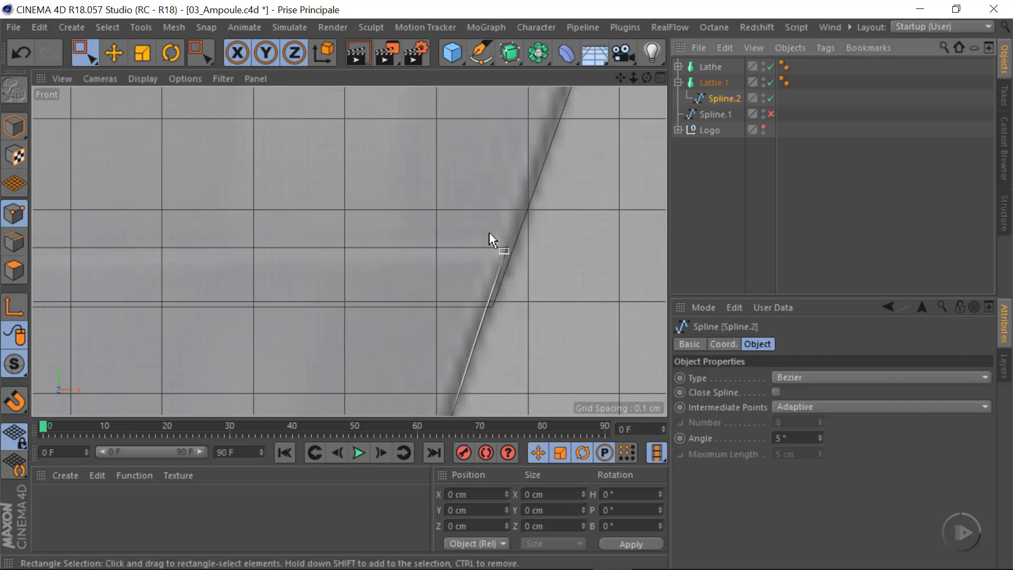
left_click(113, 52)
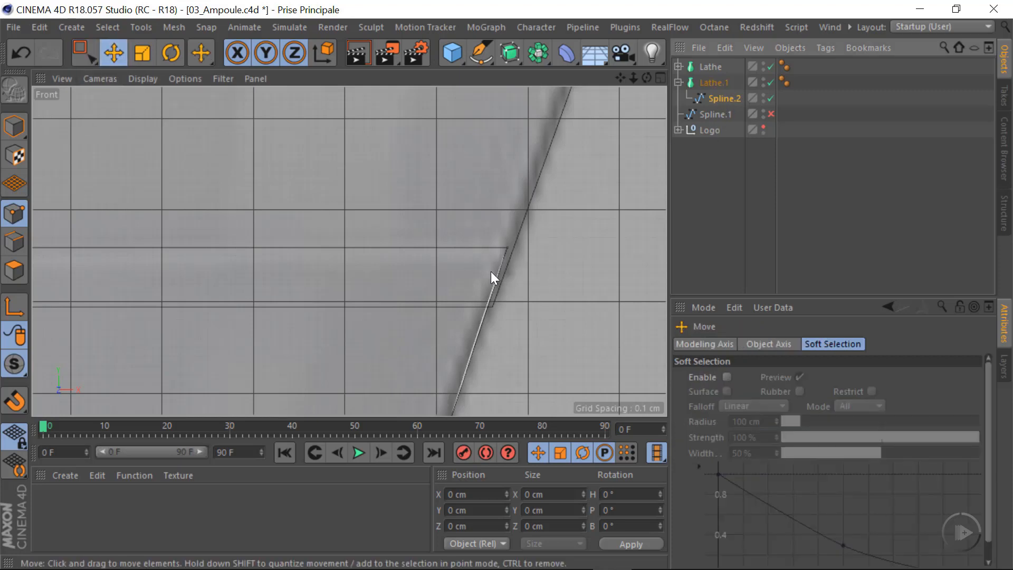
left_click(508, 248)
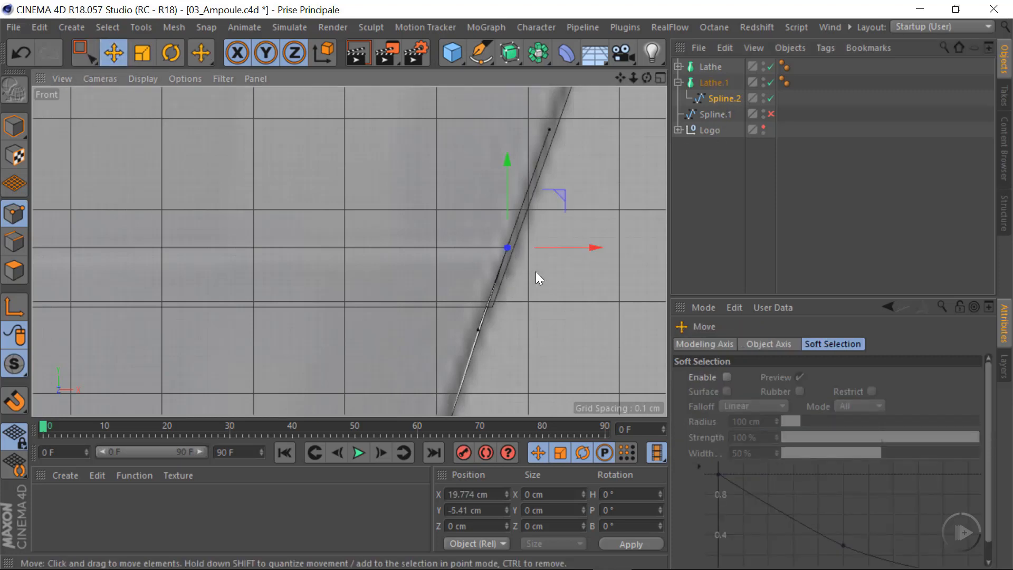
left_click_drag(592, 246, 597, 249)
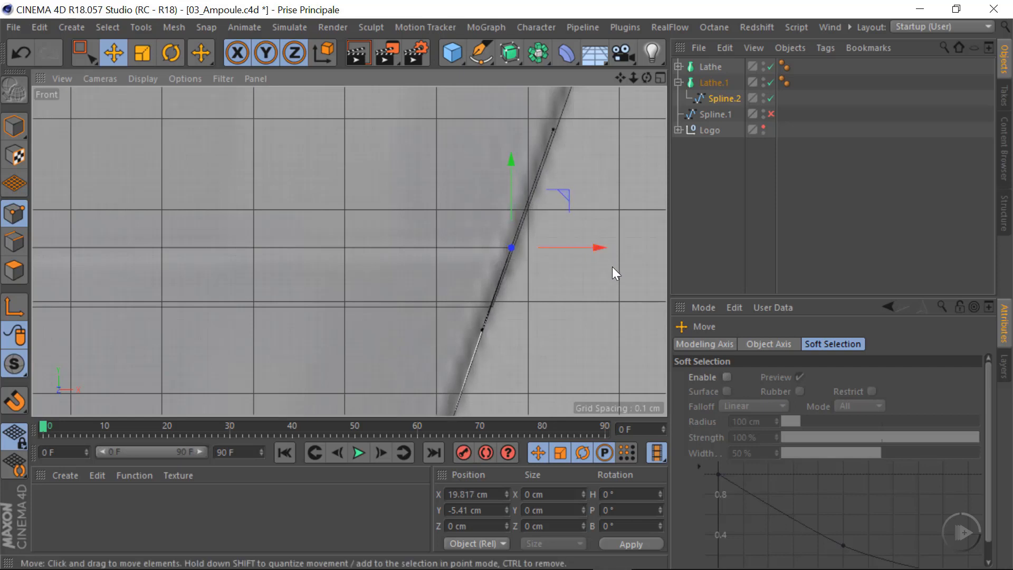
Shift the lower end point of the glass profile Spline inward to about X 19.562 cm so it lines up with the collar
left_click(678, 67)
left_click(706, 83)
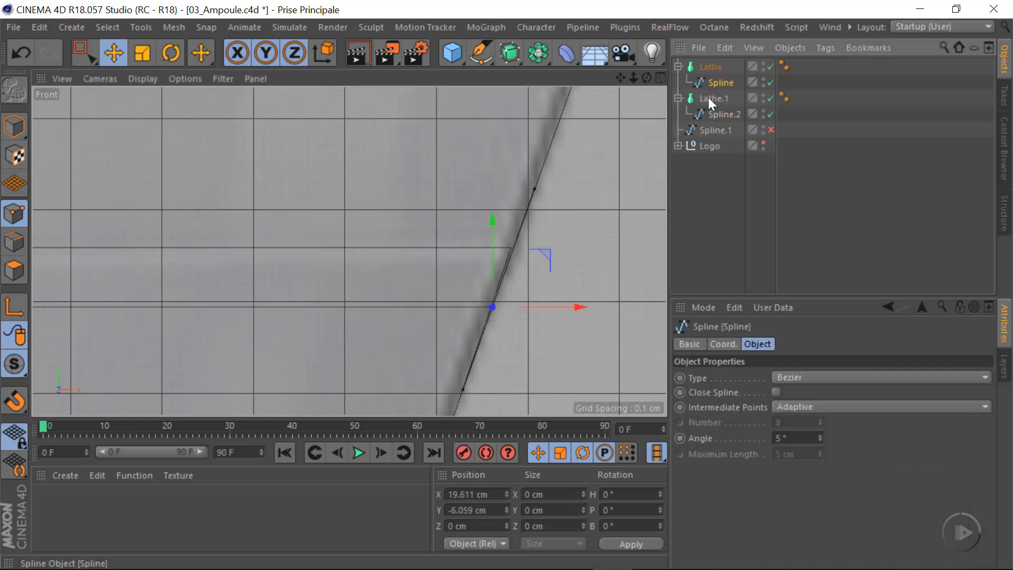
scroll(506, 243, "down", 2)
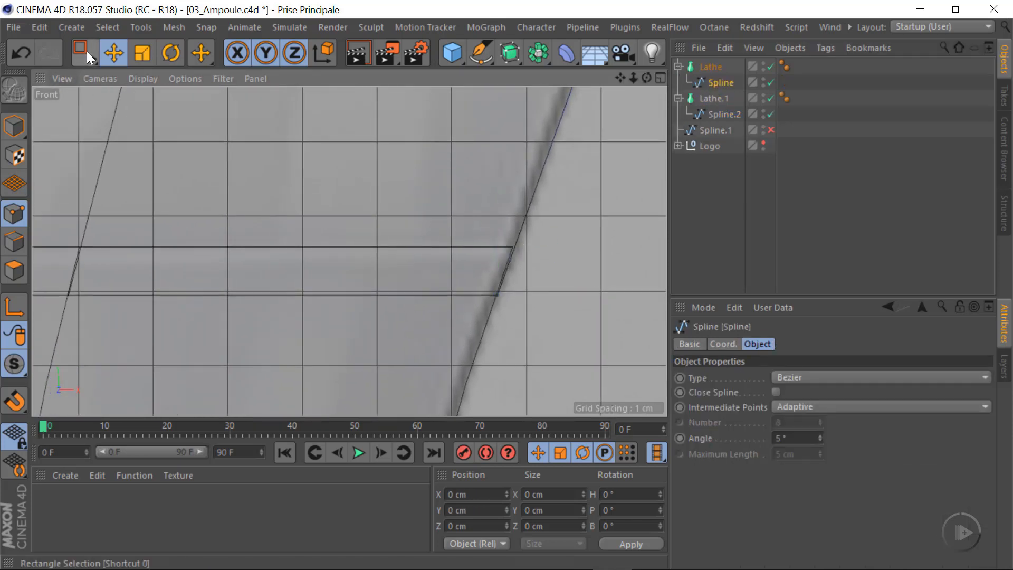
left_click(85, 53)
left_click_drag(454, 250, 558, 337)
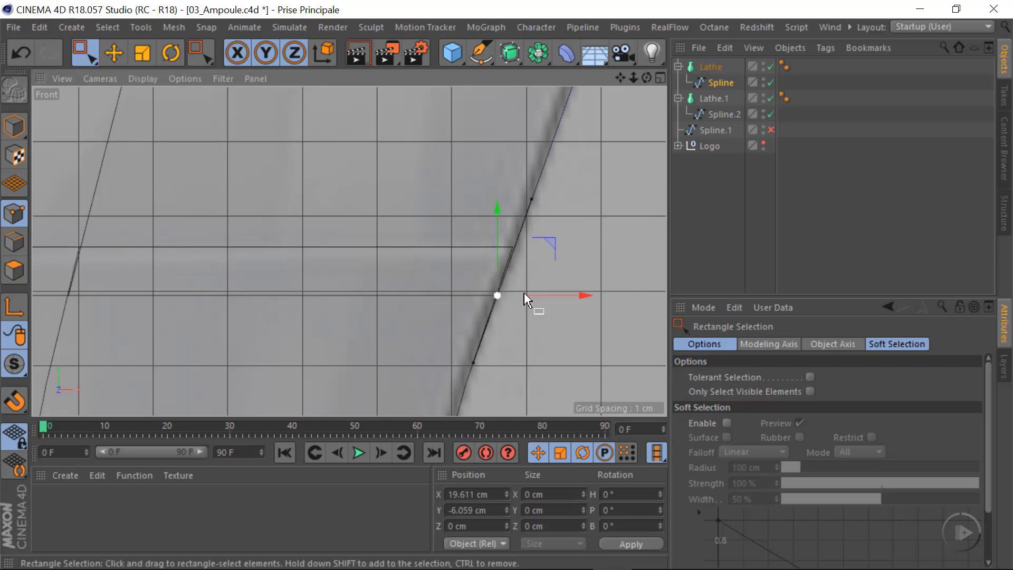
left_click_drag(581, 294, 576, 295)
scroll(521, 267, "up", 2)
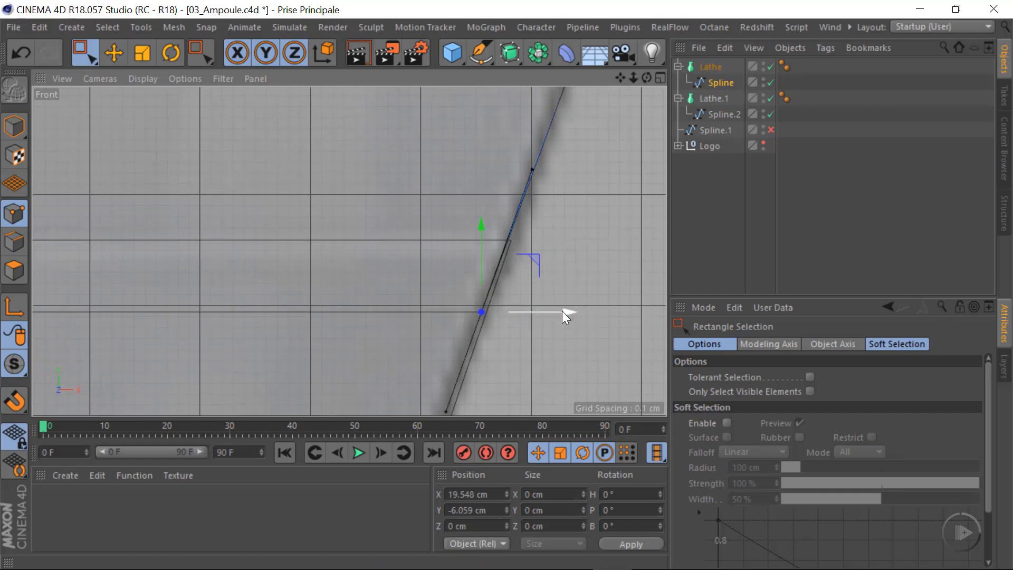
left_click_drag(562, 312, 564, 319)
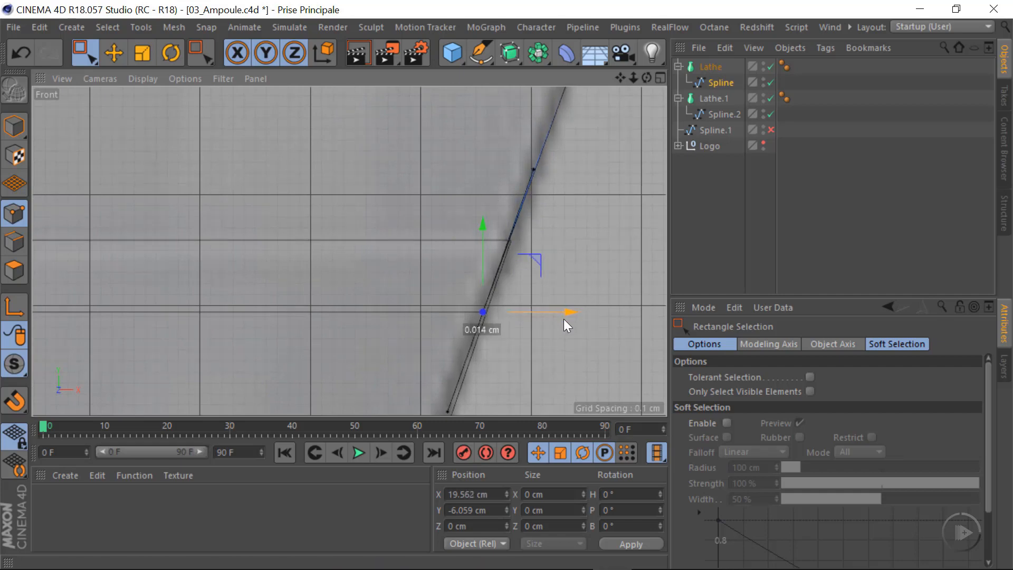
Examine the seam between the glass and collar surfaces from several angles in the Perspective view
middle_click(556, 265)
middle_click(295, 183)
mouse_move(373, 222)
right_mouse_down("alt")
mouse_move(500, 221)
mouse_move(381, 224)
right_mouse_up("alt")
left_click_drag(377, 242, 408, 217, "alt")
right_click_drag(408, 218, 453, 187, "alt")
middle_click_drag(453, 186, 364, 306, "alt")
right_click_drag(358, 248, 425, 251, "alt")
left_click_drag(373, 292, 375, 242, "alt")
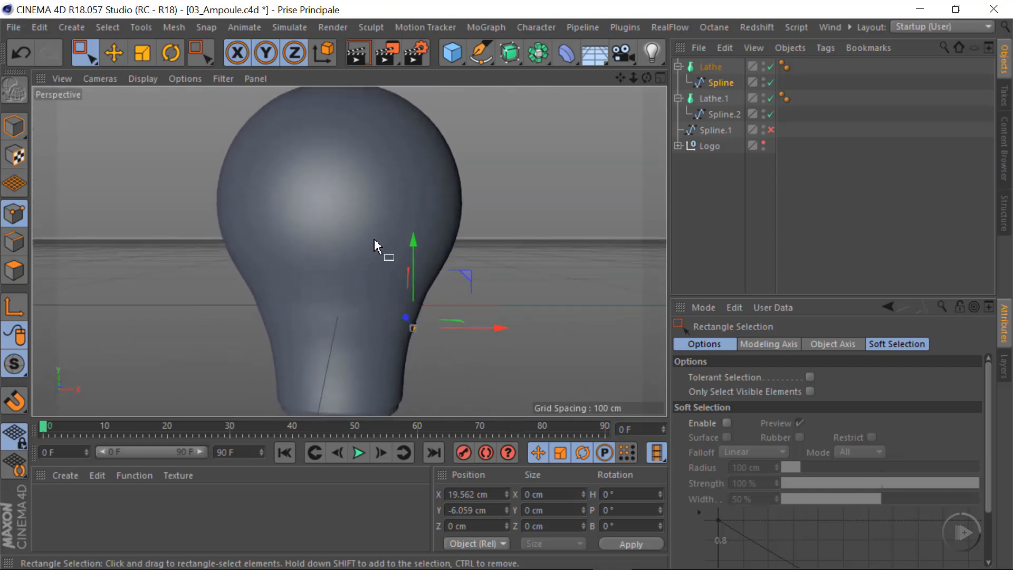
Select the glass Lathe and display the Perspective view with Gouraud Shading (Lines) to examine the mesh density
left_click(708, 66)
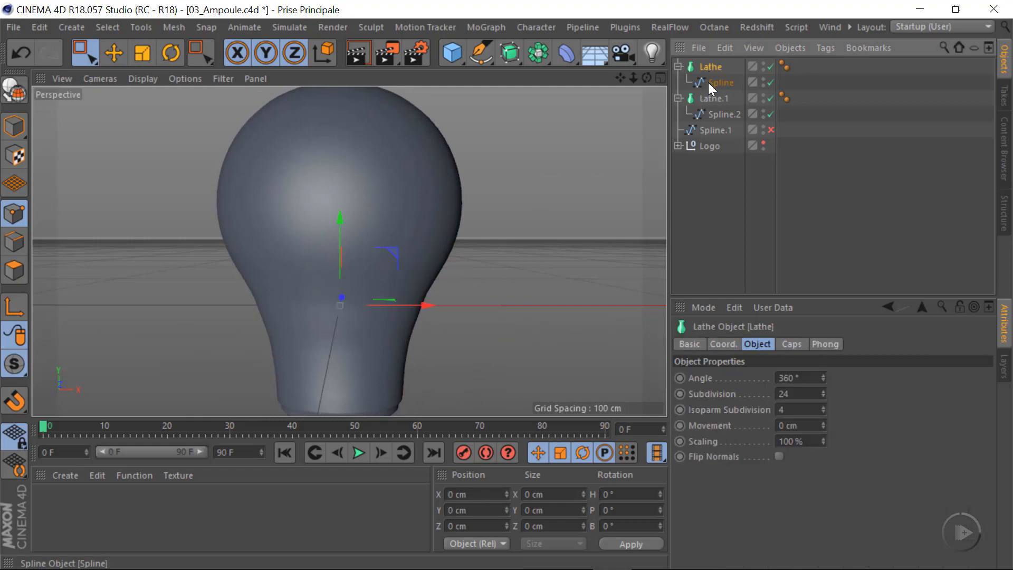
left_click(142, 78)
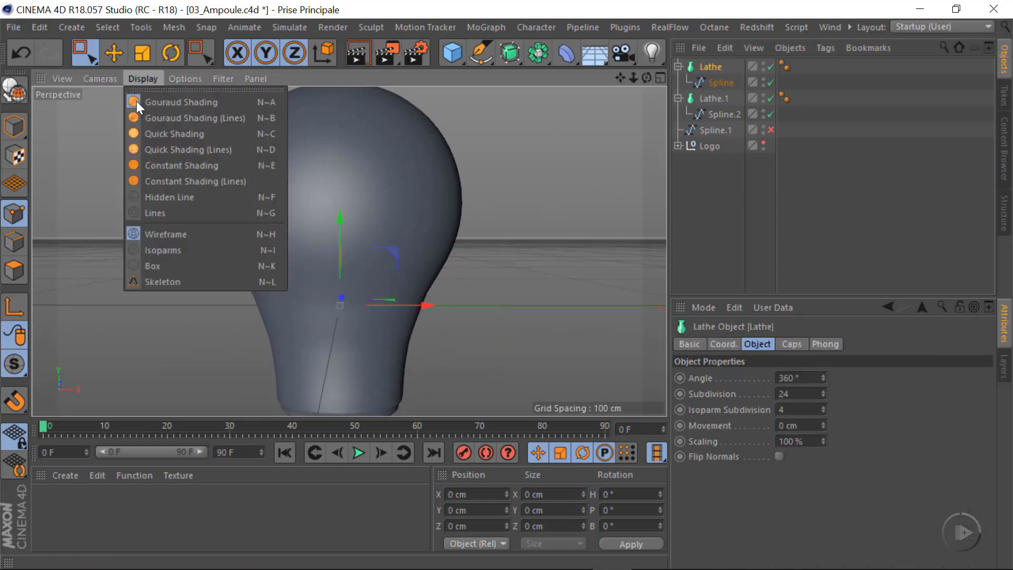
left_click(231, 119)
left_click_drag(370, 213, 360, 264, "alt")
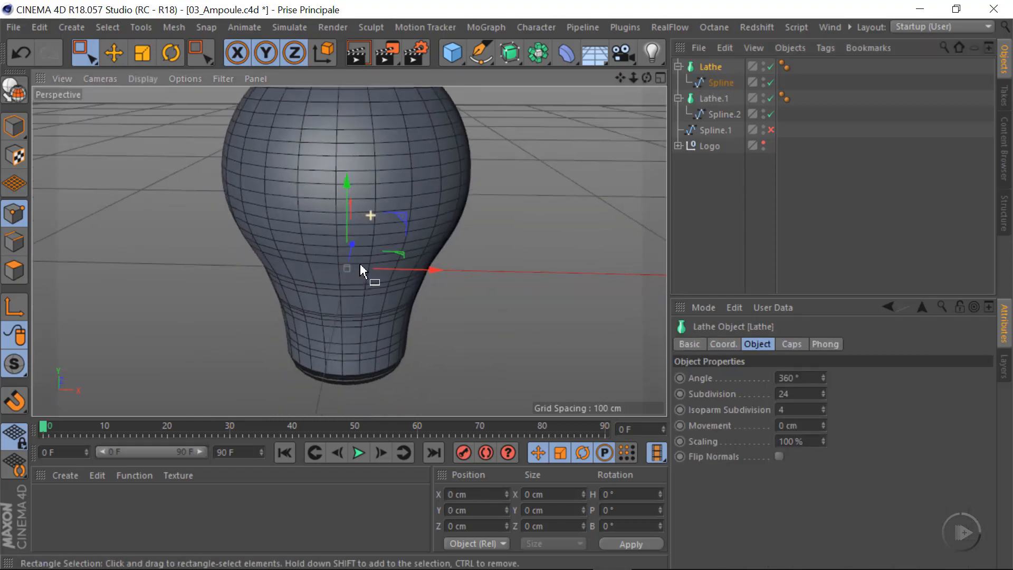
middle_click_drag(369, 238, 410, 330, "alt")
left_click_drag(375, 278, 373, 249, "alt")
middle_click_drag(348, 251, 346, 184, "alt")
left_click_drag(347, 217, 345, 256, "alt")
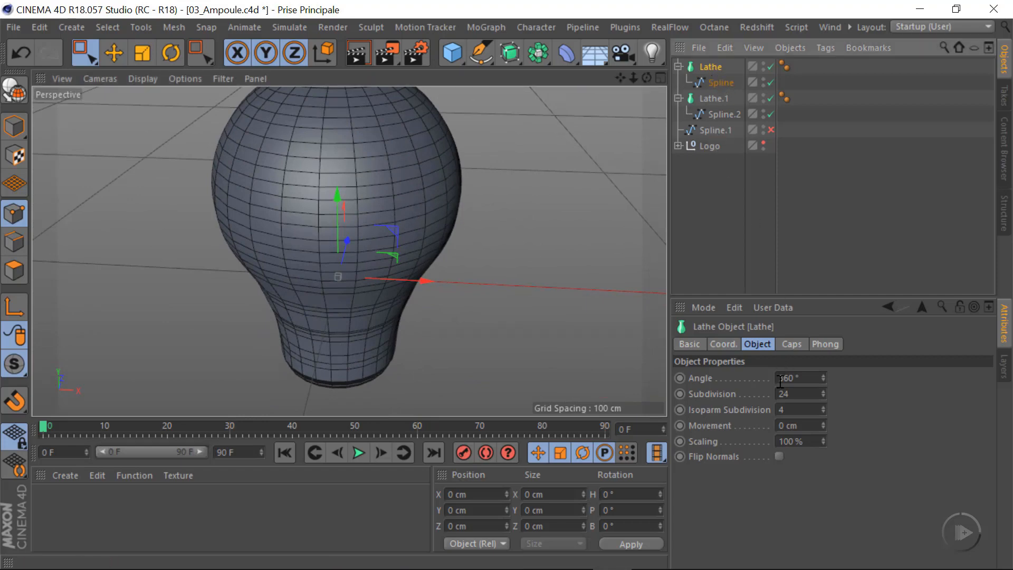
Set the Subdivision to 48 on both the glass Lathe and the collar's Lathe.1
double_click(799, 393)
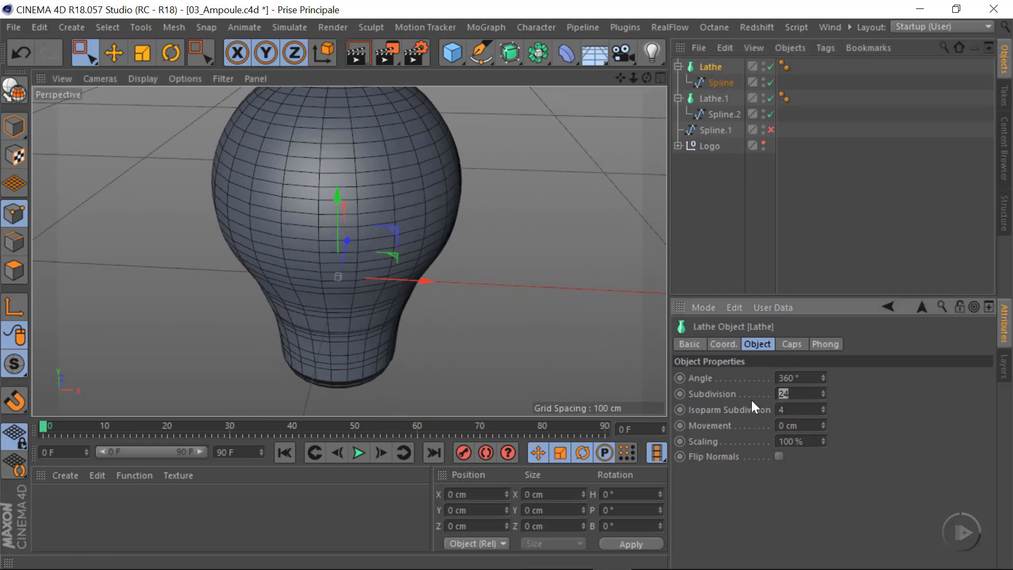
type("48")
key("Return")
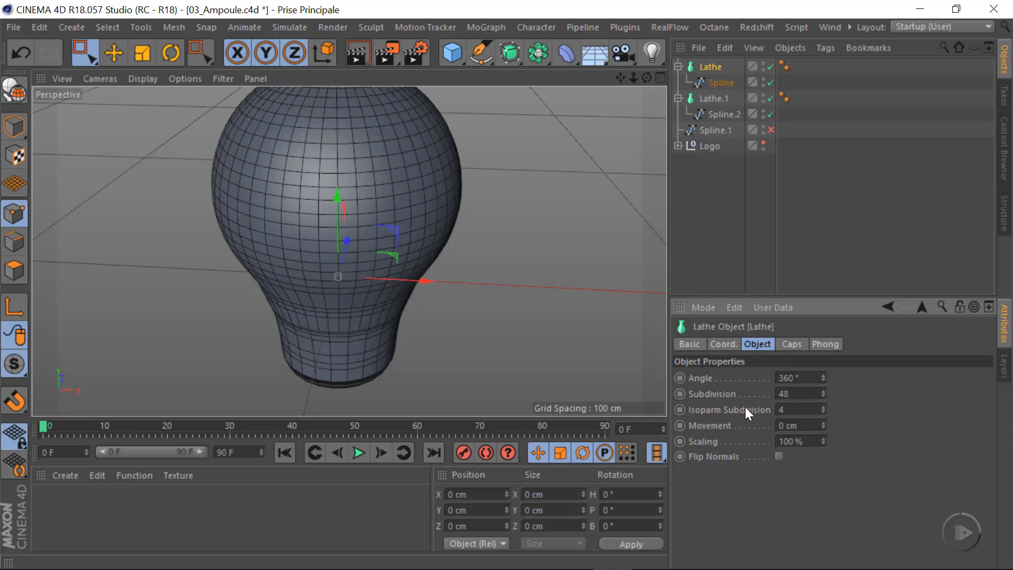
middle_click_drag(368, 224, 382, 220, "alt")
left_click(717, 97)
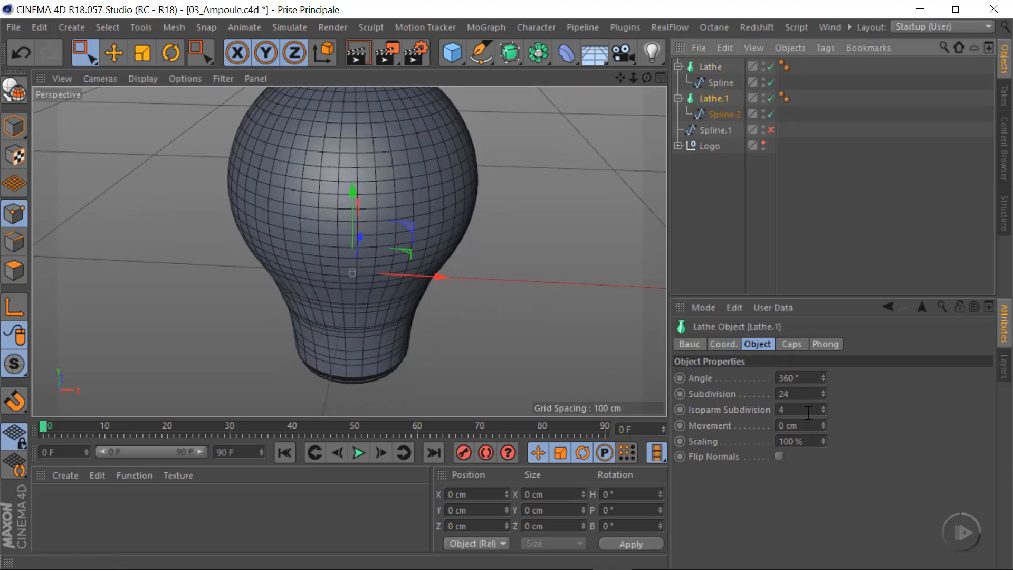
double_click(802, 393)
type("48")
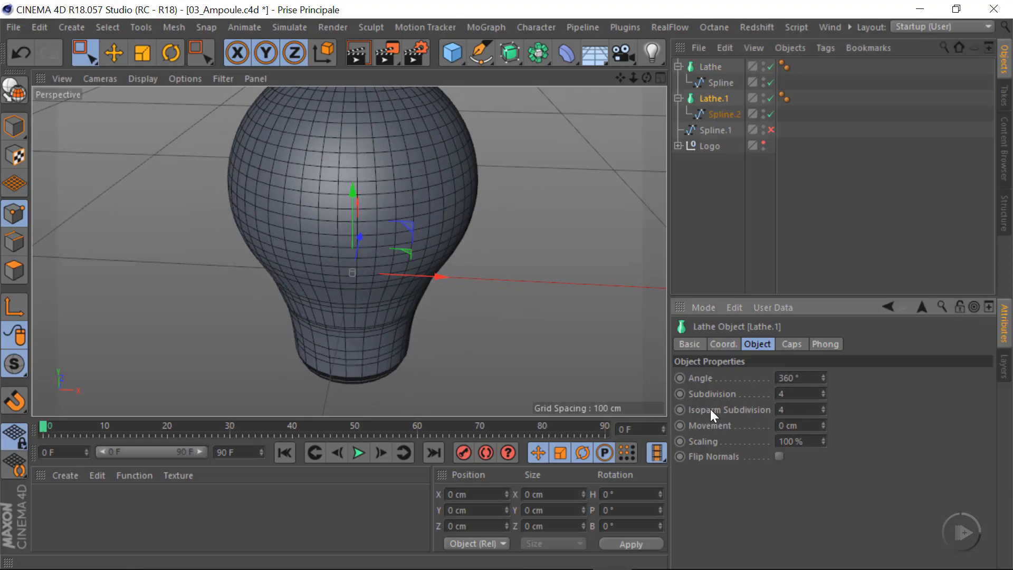
key("Return")
Raise the adaptive interpolation Angle of the glass profile Spline to 7°
left_click_drag(389, 337, 381, 256, "alt")
right_click_drag(381, 262, 466, 264, "alt")
middle_click_drag(364, 305, 395, 284, "alt")
left_click_drag(394, 283, 411, 317, "alt")
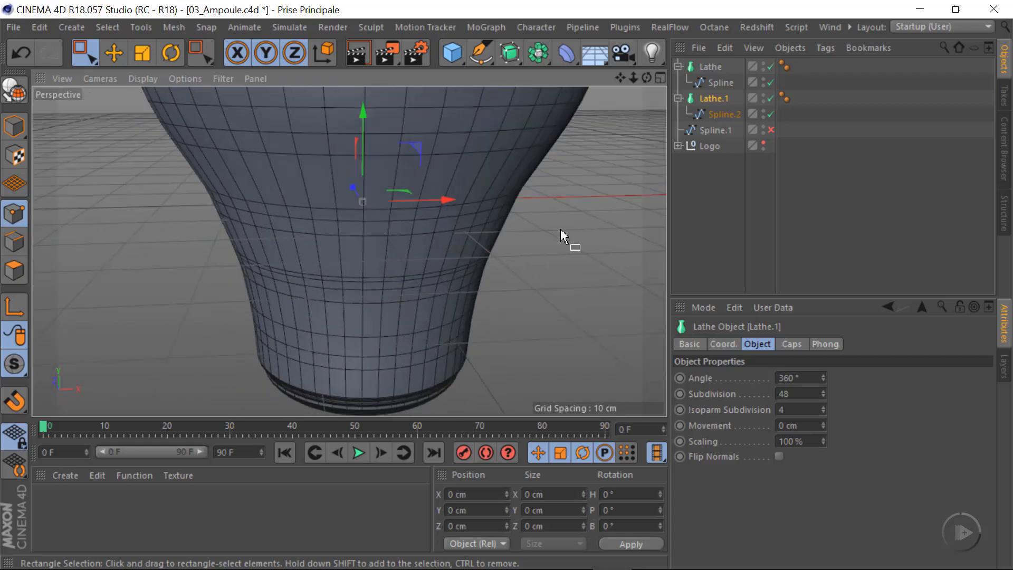
left_click(719, 81)
left_click_drag(415, 239, 343, 194, "alt")
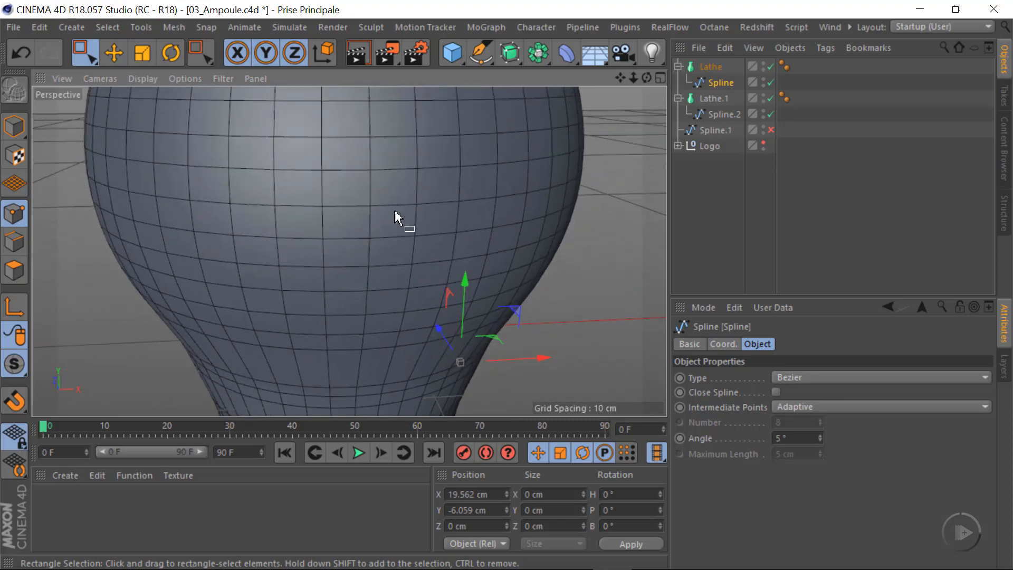
scroll(394, 210, "down", 6)
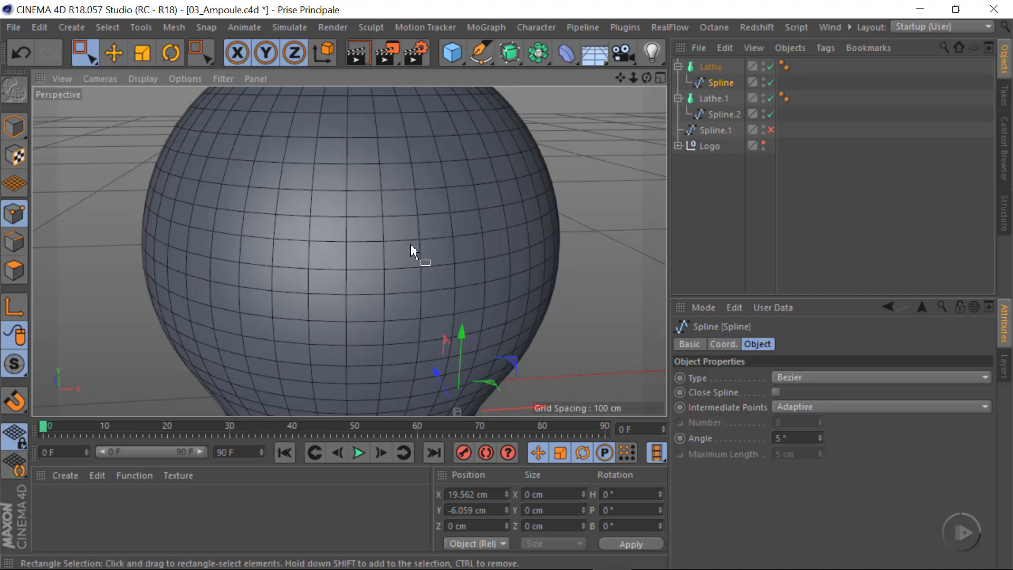
middle_click_drag(448, 344, 404, 247, "alt")
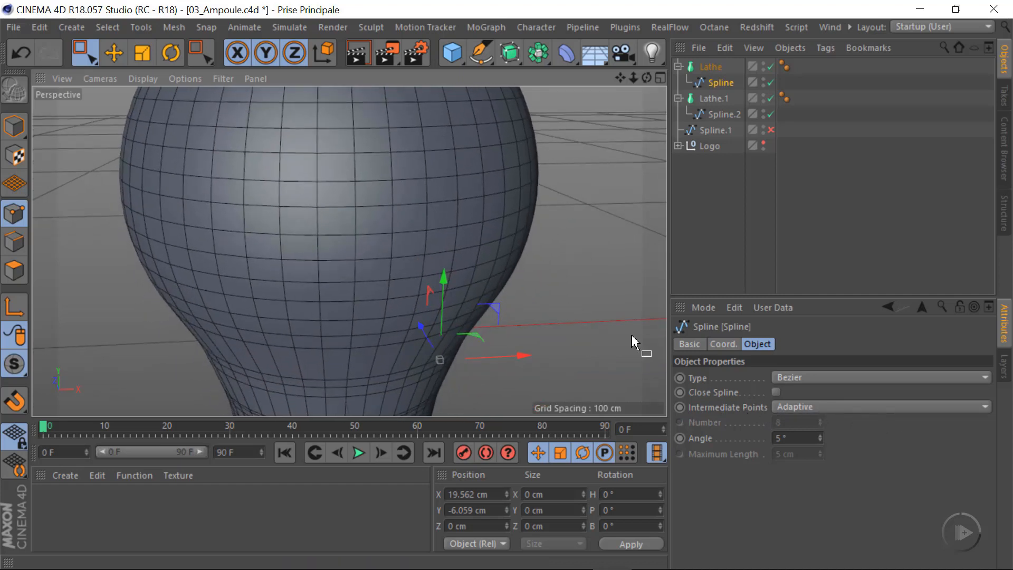
scroll(398, 249, "down", 2)
left_click_drag(819, 433, 818, 433)
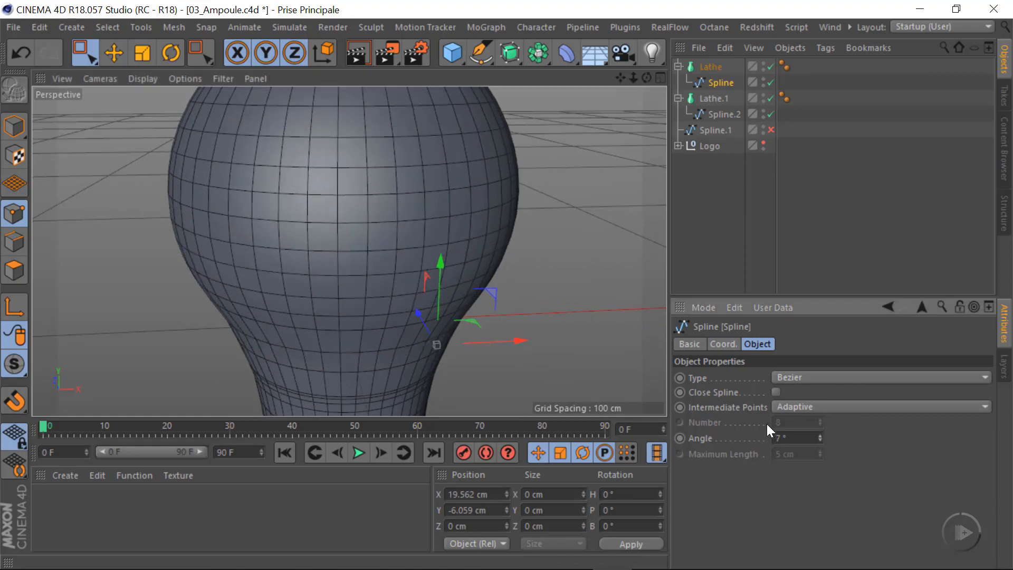
mouse_move(348, 337)
left_mouse_down("alt")
mouse_move(365, 285)
mouse_move(356, 331)
mouse_move(364, 327)
left_mouse_up("alt")
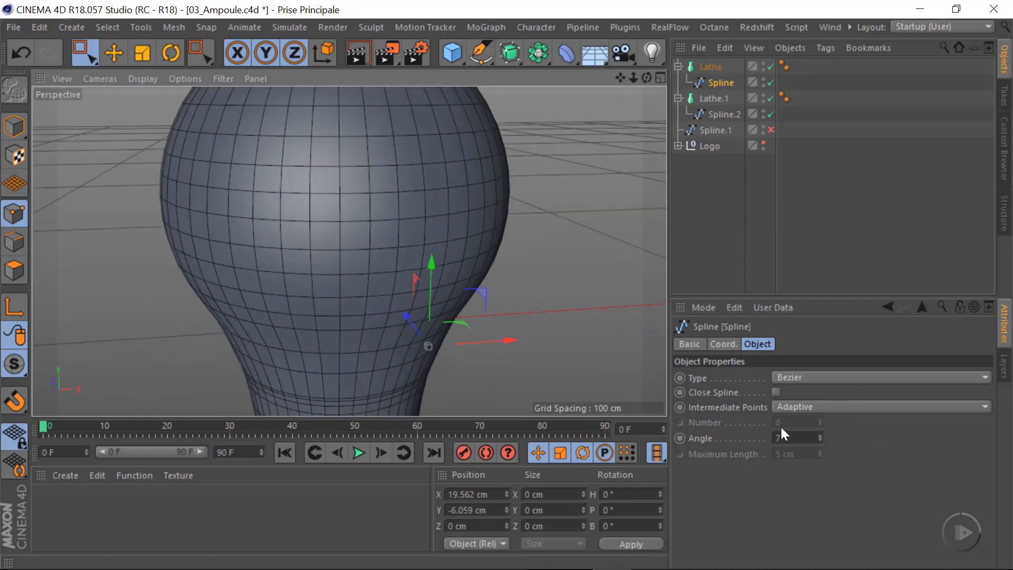
Set the Intermediate Points of the glass profile Spline to Subdivided and check the bulb's mesh distribution
left_click(810, 403)
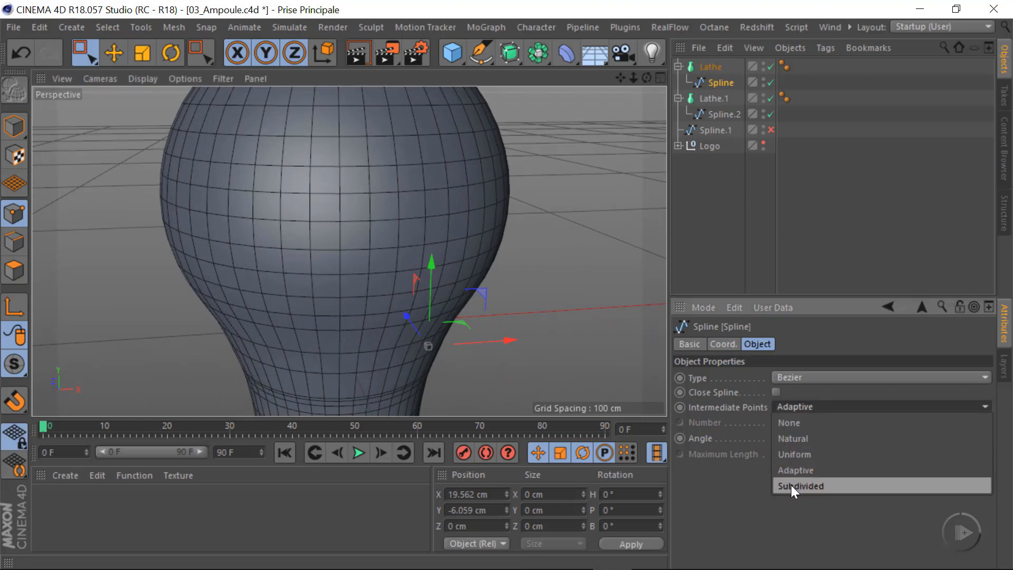
left_click(808, 486)
left_click_drag(416, 341, 452, 327, "alt")
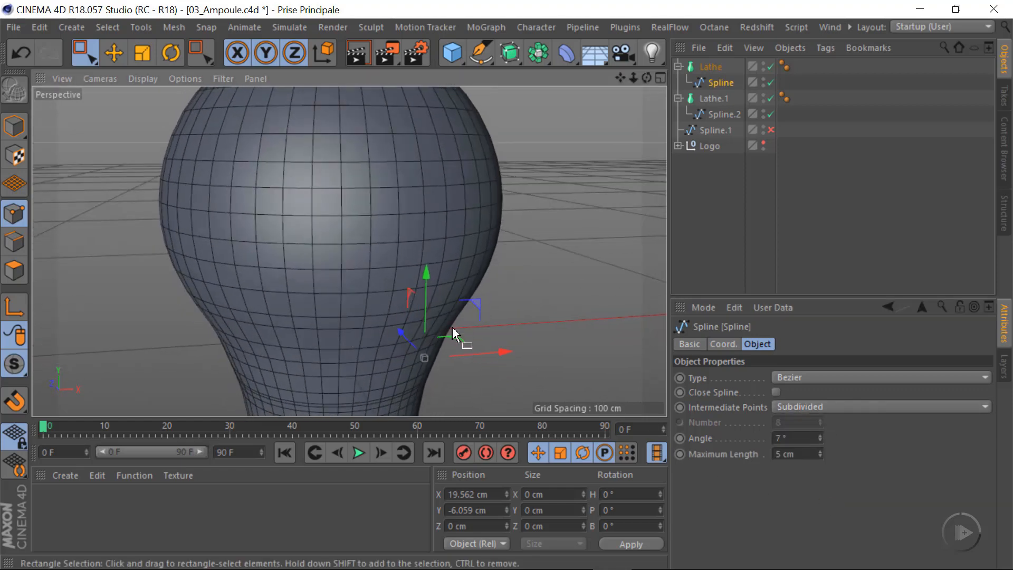
left_click(817, 439)
left_click(818, 442)
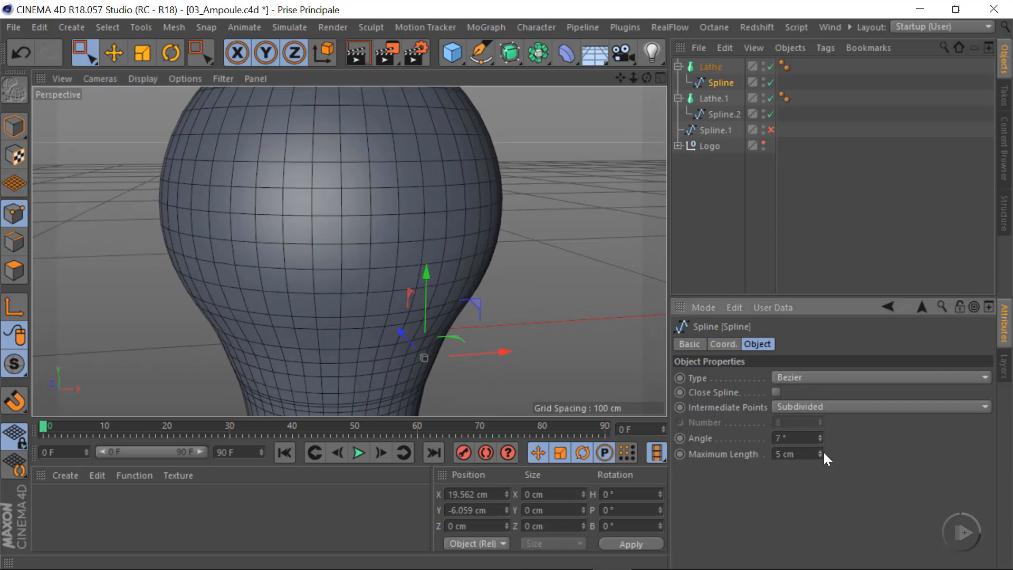
left_click_drag(419, 318, 343, 282, "alt")
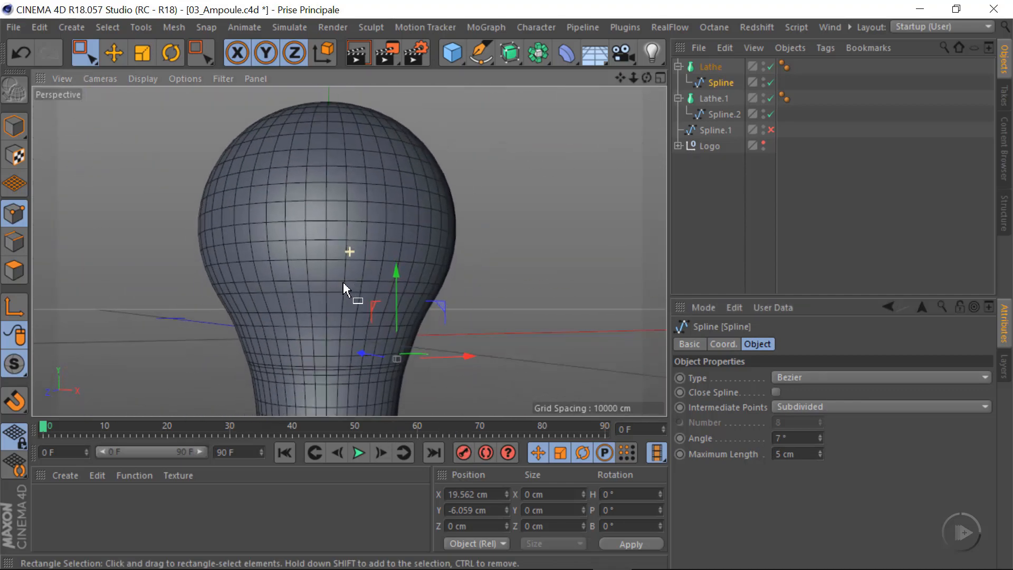
Set the collar profile Spline.2's Intermediate Points to Subdivided, with an Angle of 10° and a Maximum Length of 3 cm
scroll(324, 305, "up", 3)
middle_click_drag(362, 357, 341, 201, "alt")
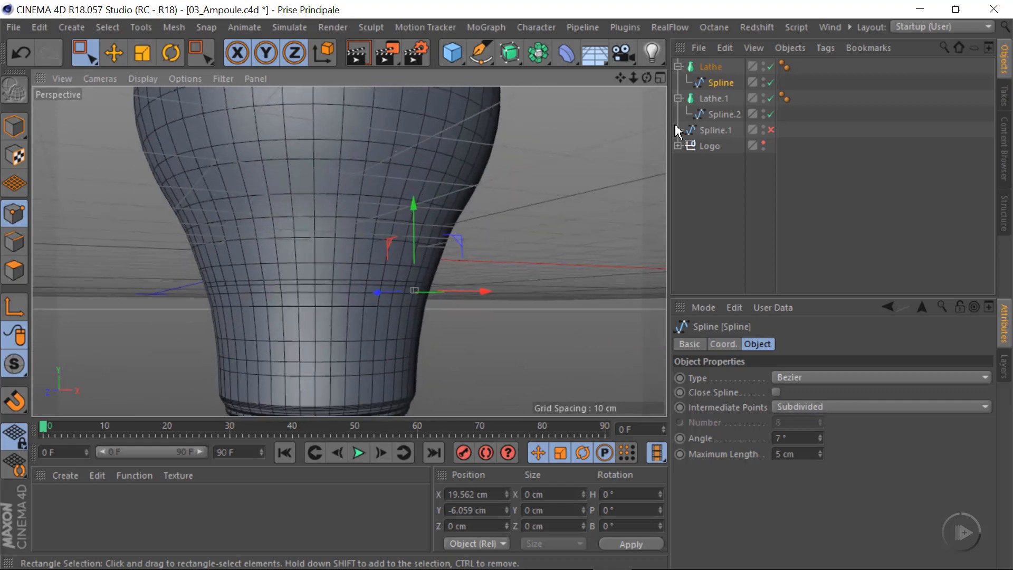
left_click(717, 113)
left_click_drag(380, 362, 375, 305, "alt")
middle_click_drag(375, 305, 396, 287, "alt")
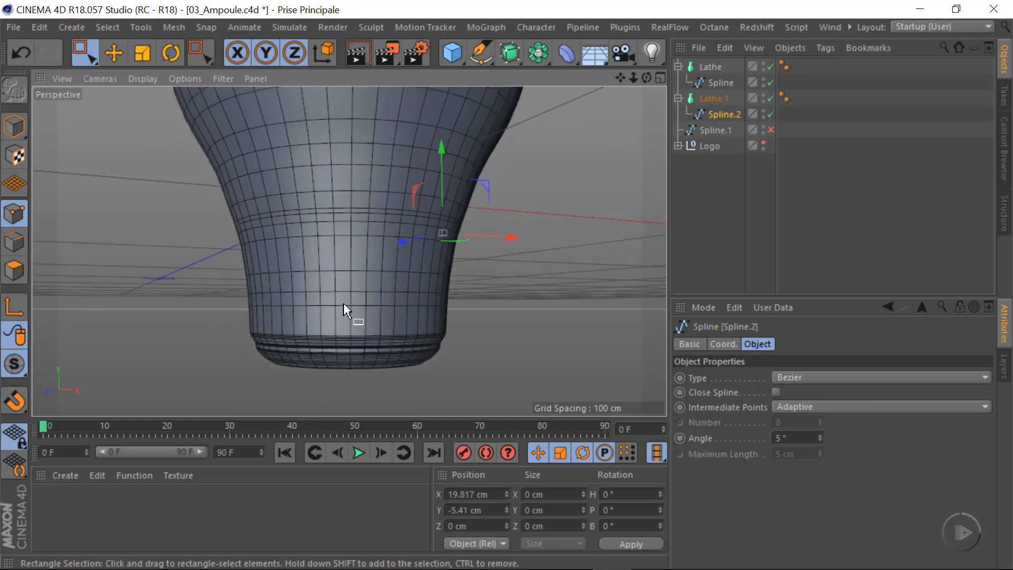
right_click_drag(345, 300, 400, 299, "alt")
left_click(821, 410)
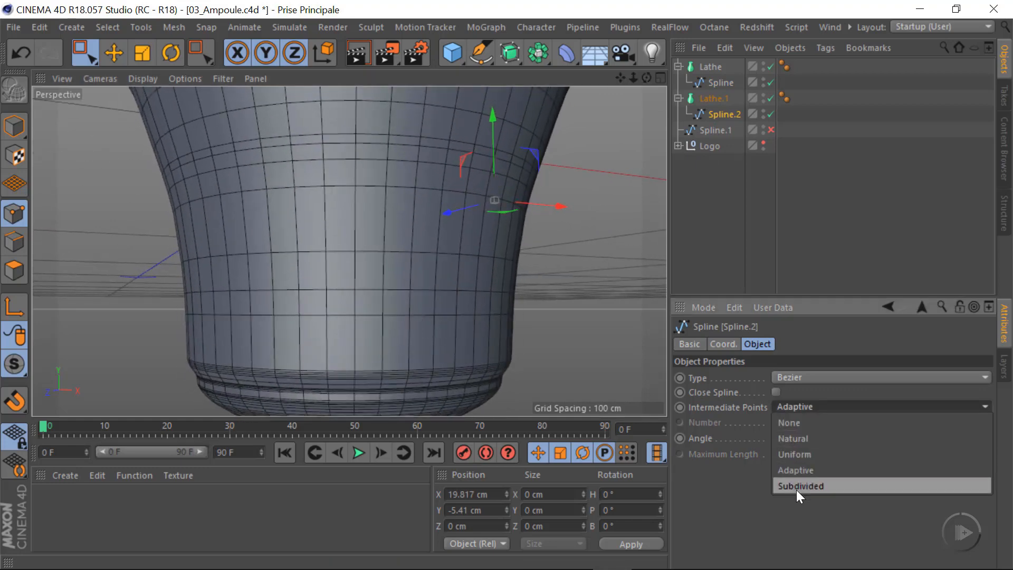
left_click(797, 486)
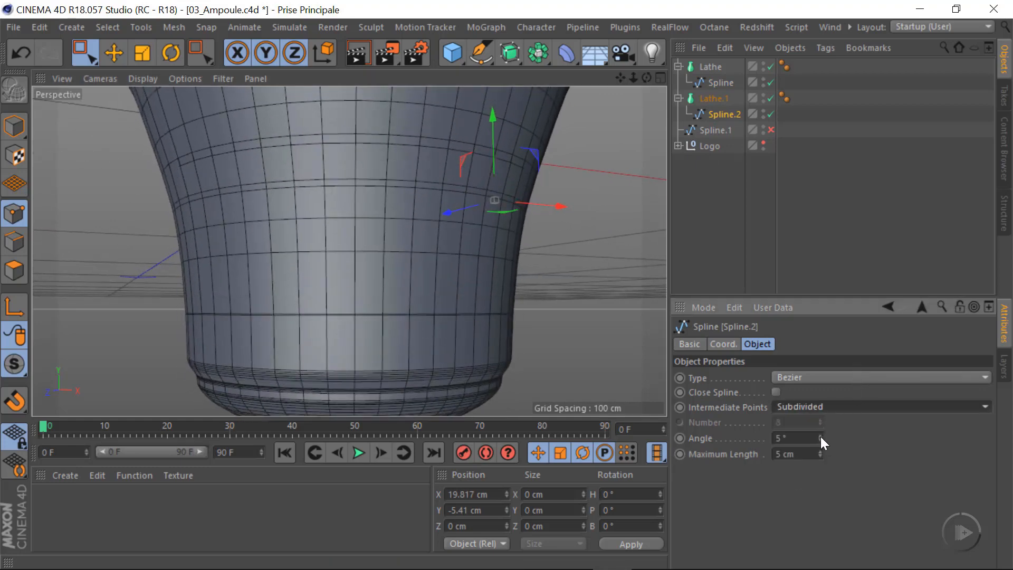
left_click_drag(820, 436, 825, 451)
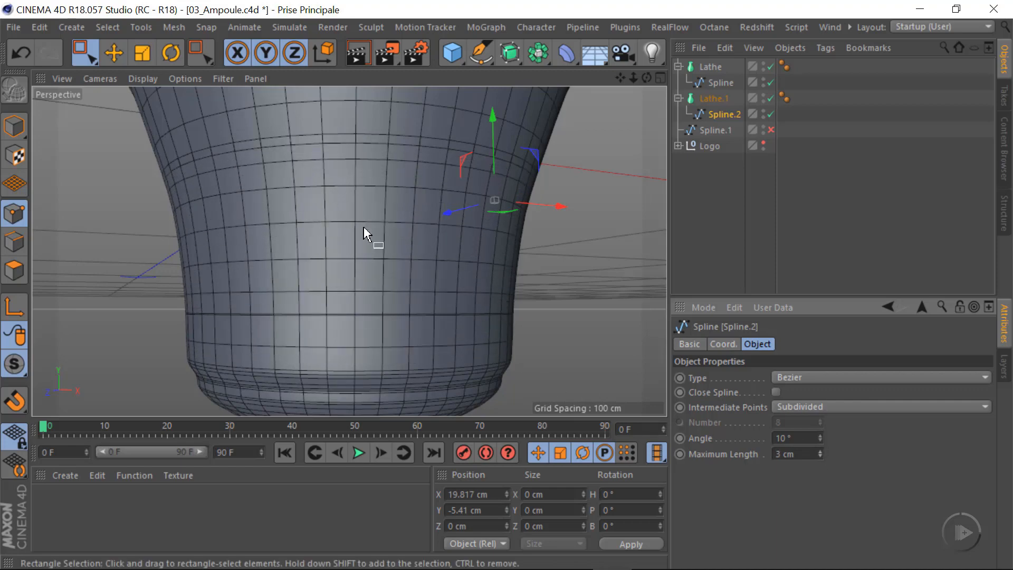
mouse_move(327, 260)
left_mouse_down("alt")
mouse_move(455, 295)
mouse_move(366, 292)
mouse_move(341, 312)
mouse_move(341, 294)
mouse_move(346, 318)
left_mouse_up("alt")
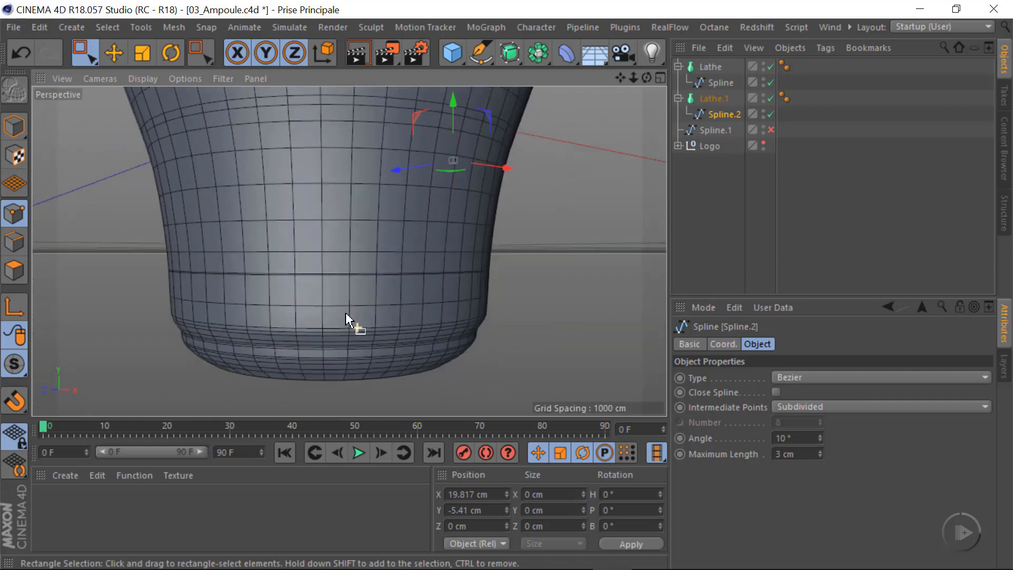
Display the Perspective view in Gouraud Shading without lines and set the Spline.2 Angle to 3°
left_click(147, 77)
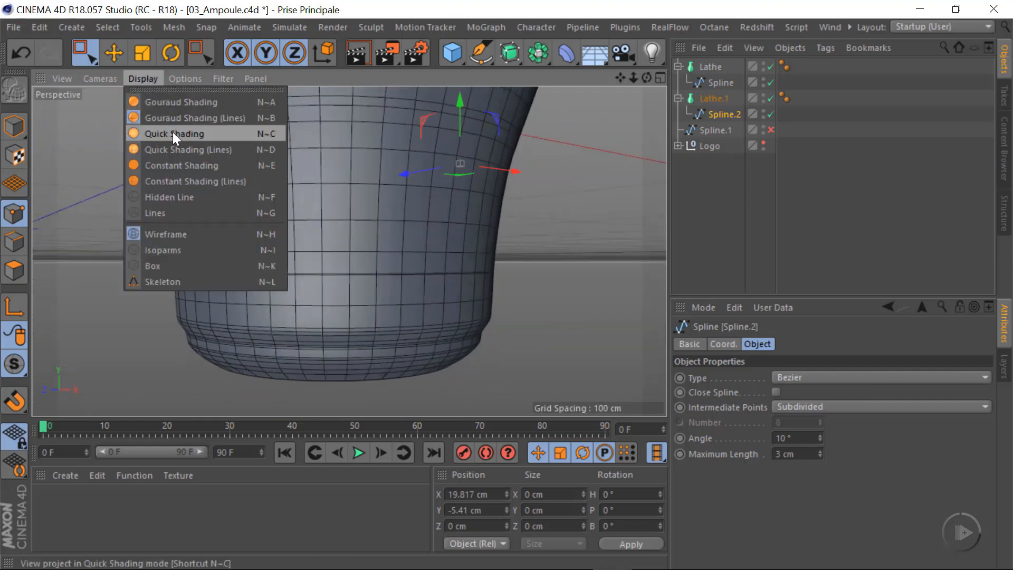
left_click(210, 102)
scroll(390, 366, "up", 10)
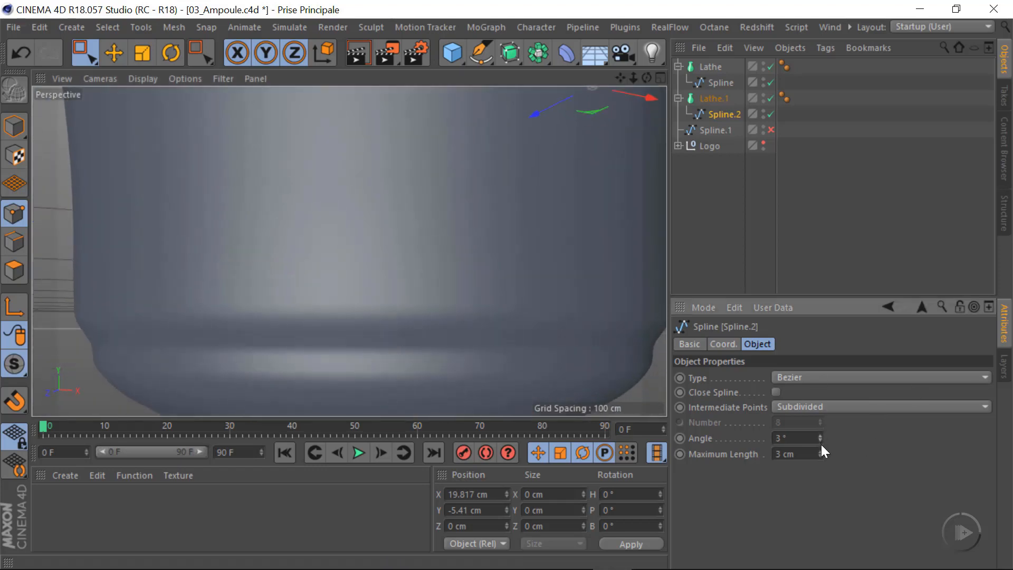
mouse_move(820, 444)
left_mouse_down()
mouse_move(826, 435)
mouse_move(825, 444)
left_mouse_up()
scroll(435, 315, "down", 4)
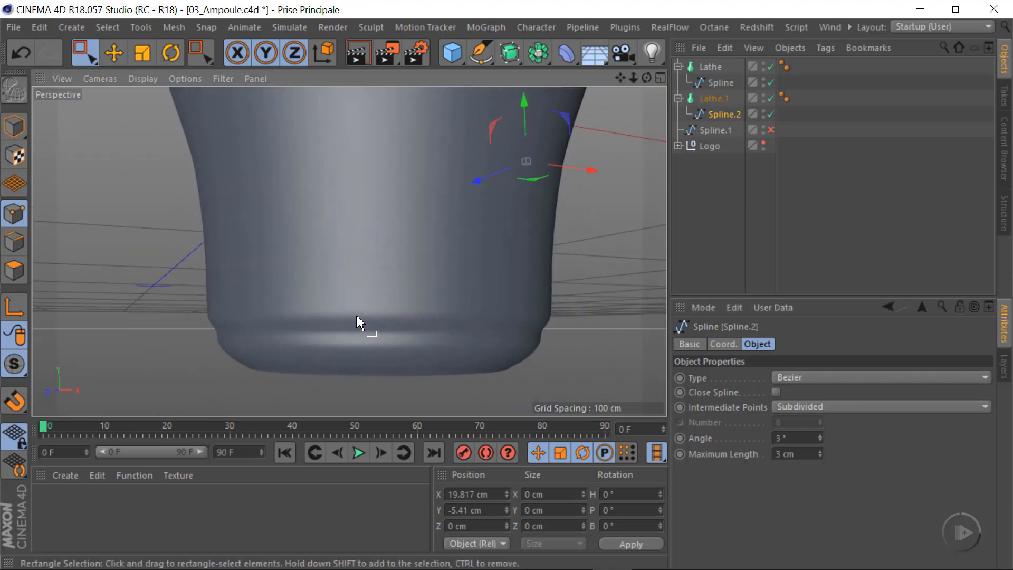
left_click_drag(330, 336, 487, 305, "alt")
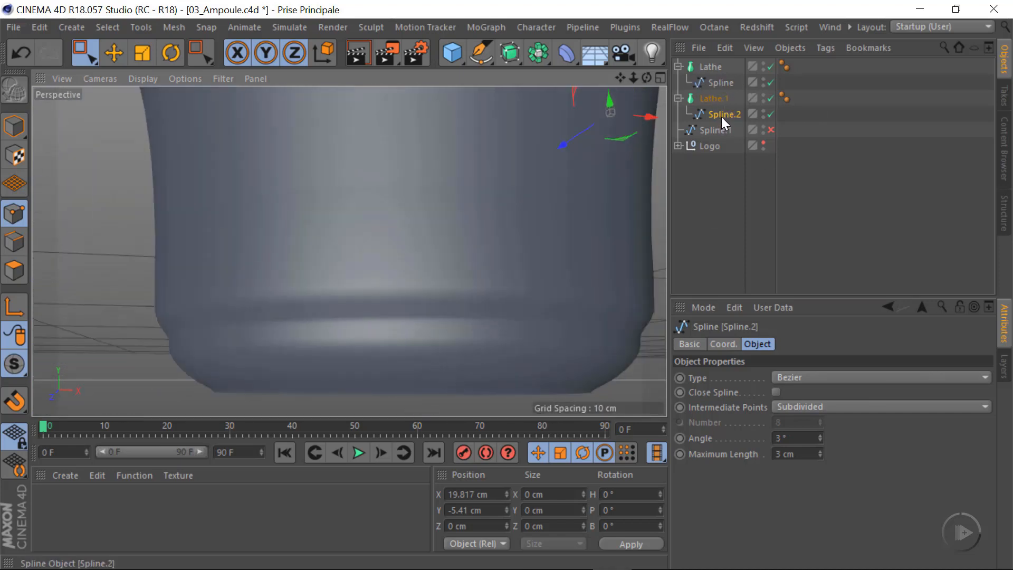
Examine the collar profile's lower curve against the reference image in the Front view
middle_click(489, 278)
middle_click(546, 374)
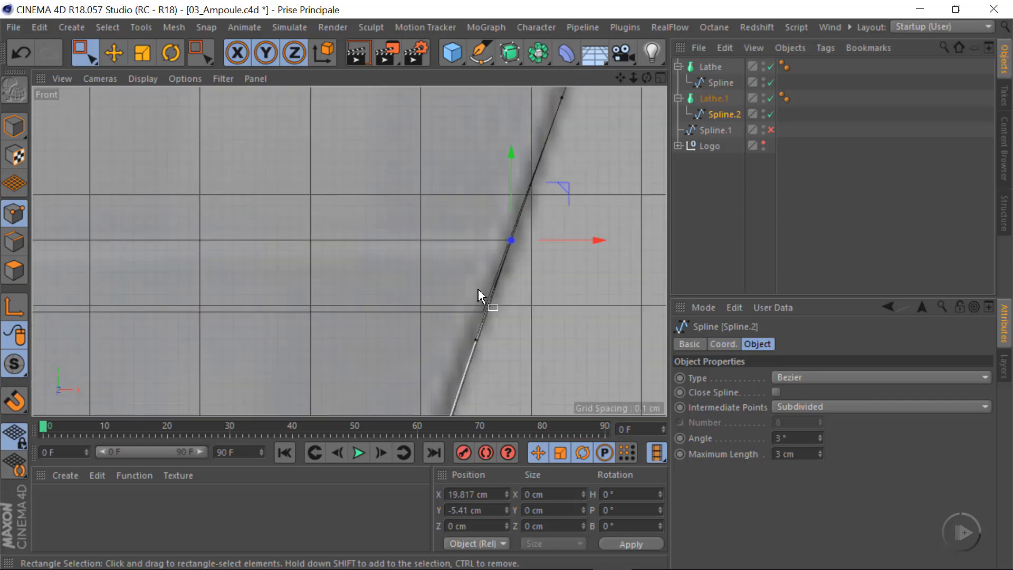
scroll(478, 290, "down", 5)
middle_click_drag(459, 387, 503, 195, "alt")
middle_click_drag(423, 305, 423, 250, "alt")
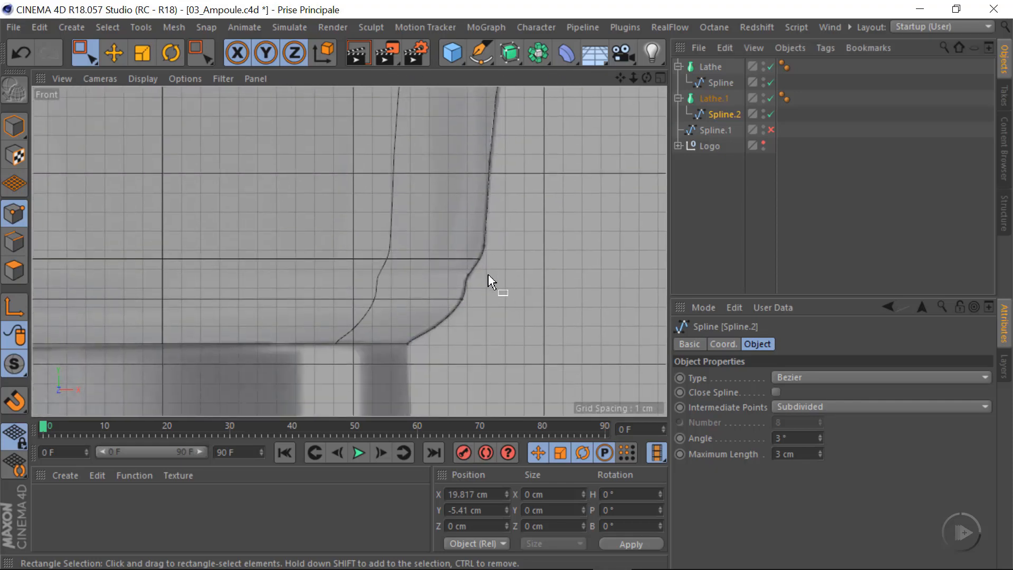
right_click_drag(492, 274, 598, 271, "alt")
right_click_drag(389, 296, 443, 287, "alt")
middle_click_drag(442, 294, 497, 236, "alt")
right_click_drag(469, 271, 428, 285, "alt")
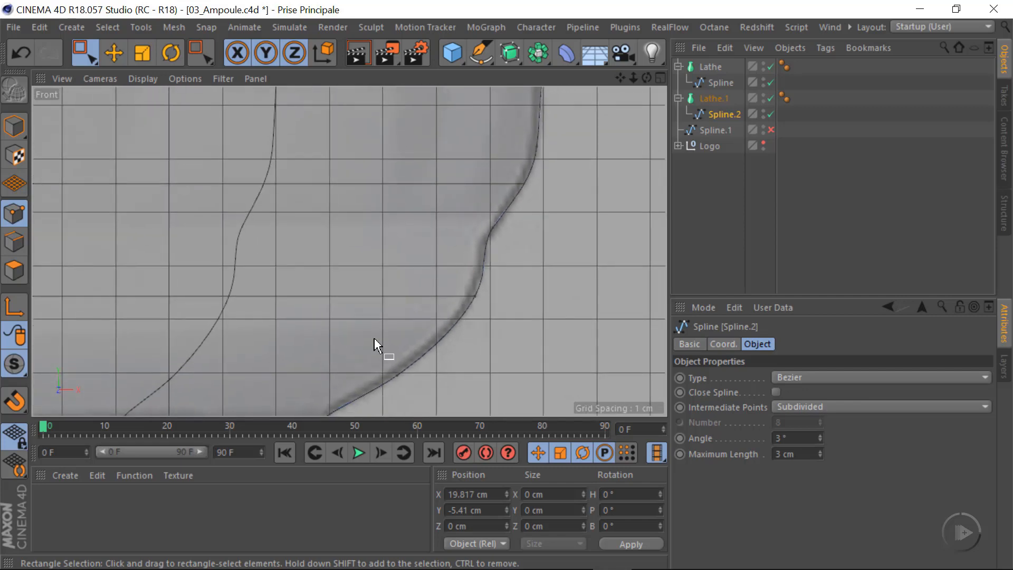
Select Spline.2's end point at the collar's lower edge and move its lower tangent handle straight below the point, breaking the tangent
middle_click_drag(340, 393, 432, 270, "alt")
left_click(411, 299)
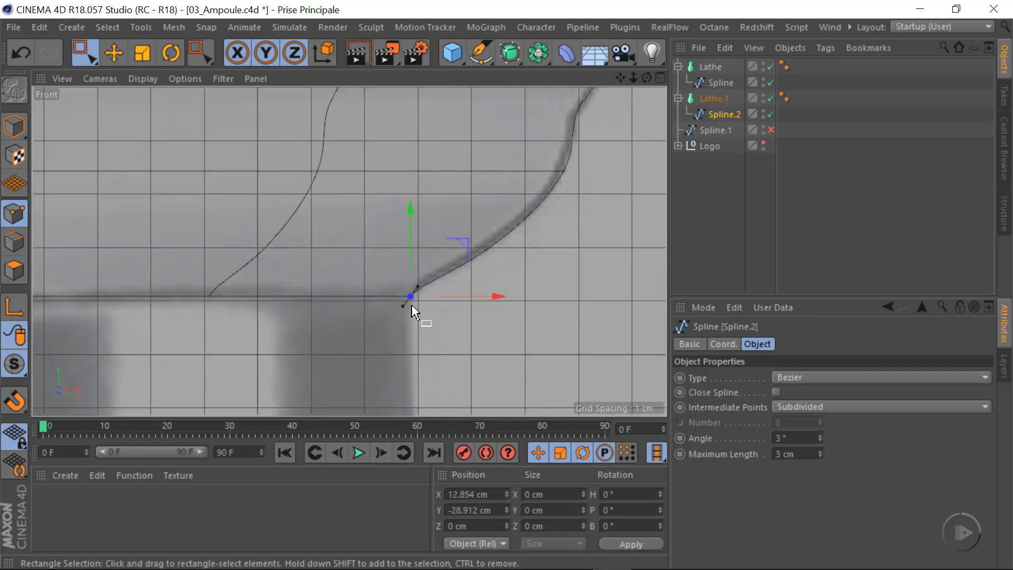
right_click_drag(407, 305, 612, 304, "alt")
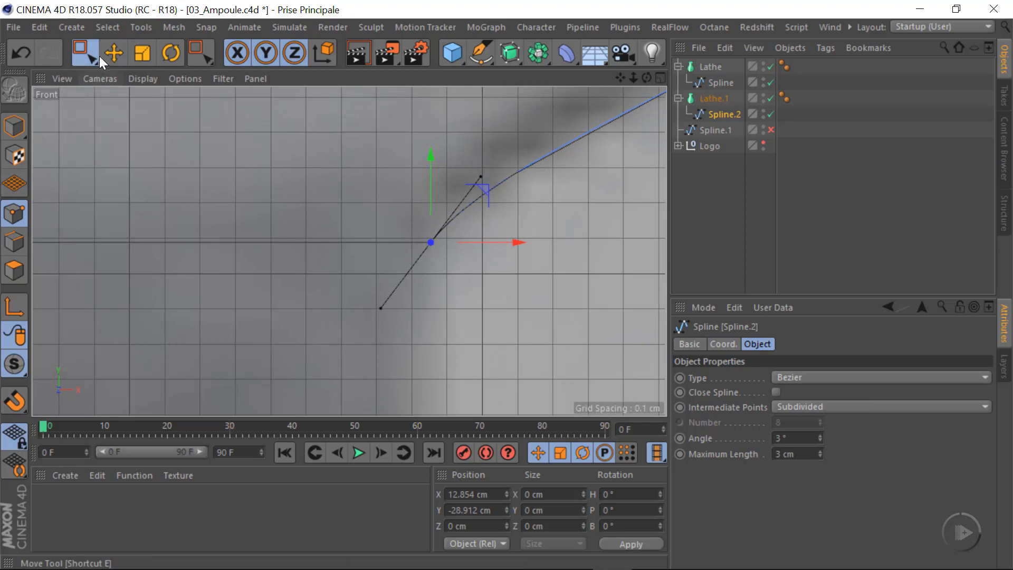
left_click(114, 53)
left_click_drag(381, 307, 431, 344, "shift")
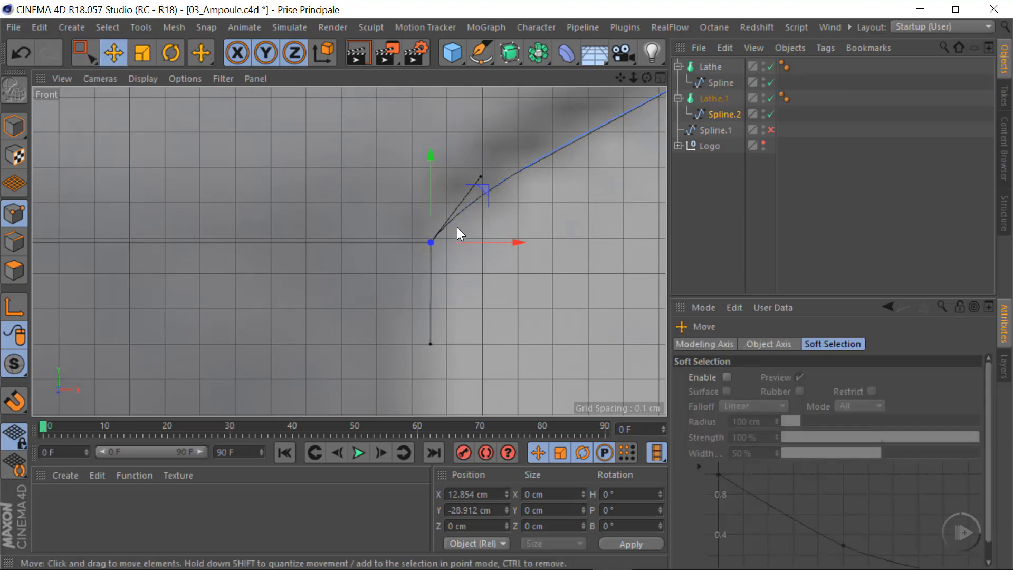
Select the next Spline.2 point up the collar's lower curve and nudge it to about X 14.27 cm, Y -27.994 cm
mouse_move(468, 224)
right_mouse_down("alt")
mouse_move(545, 231)
mouse_move(366, 237)
right_mouse_up("alt")
middle_click_drag(599, 209, 380, 265, "alt")
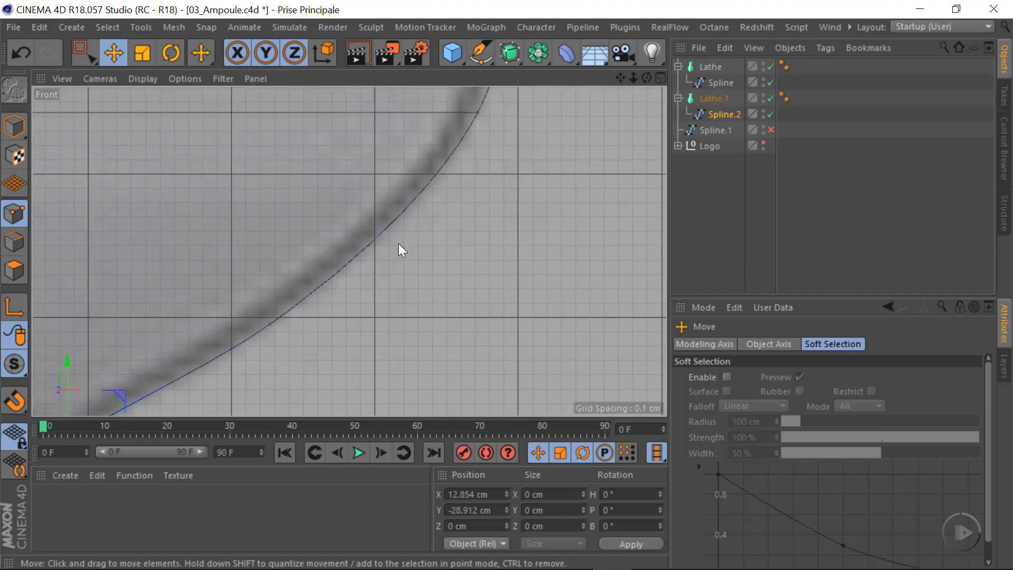
left_click(79, 51)
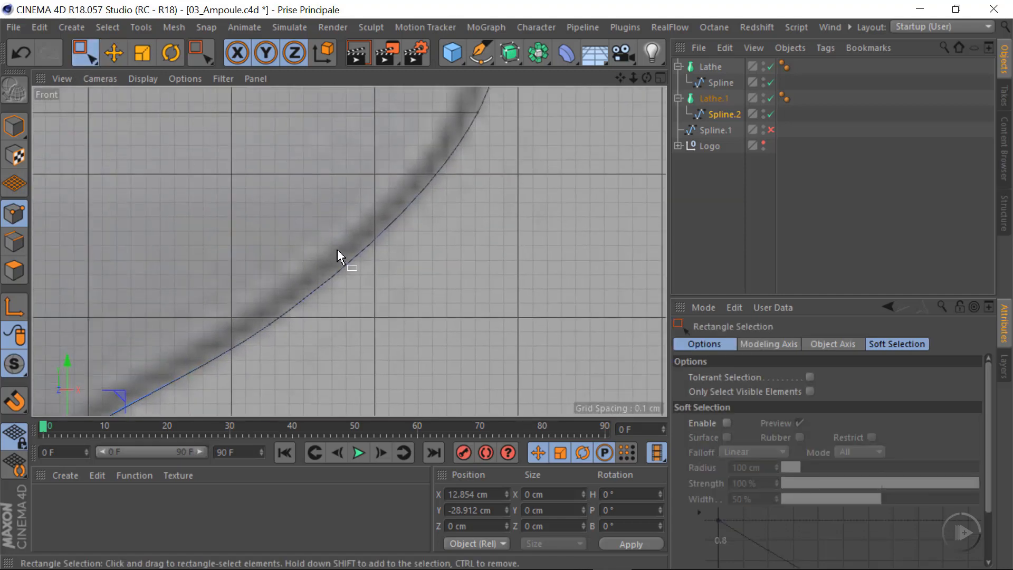
left_click_drag(288, 205, 415, 310)
left_click_drag(184, 242, 396, 353)
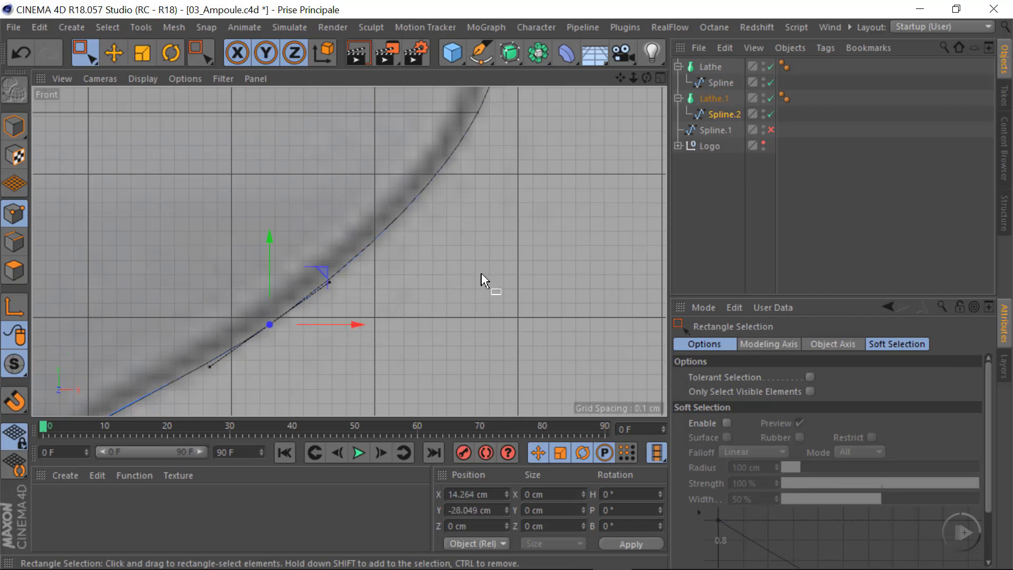
left_click_drag(322, 273, 323, 267)
Select the following Spline.2 point below the collar's groove and shift it inward to about X 15.655 cm, Y -26.571 cm
right_click_drag(399, 231, 356, 247, "alt")
middle_click_drag(411, 271, 388, 353, "alt")
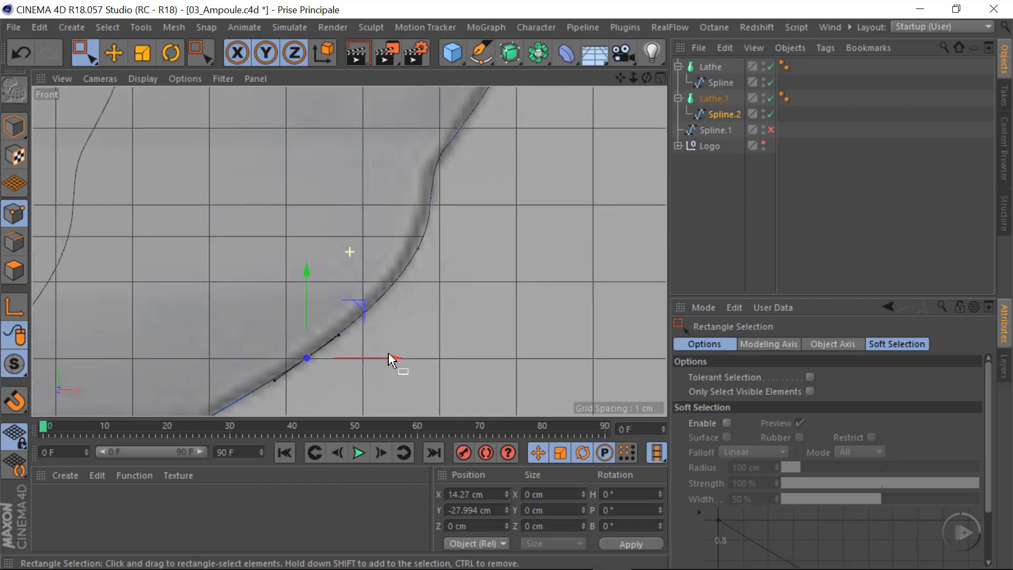
left_click_drag(400, 222, 478, 288)
left_click_drag(501, 250, 499, 249)
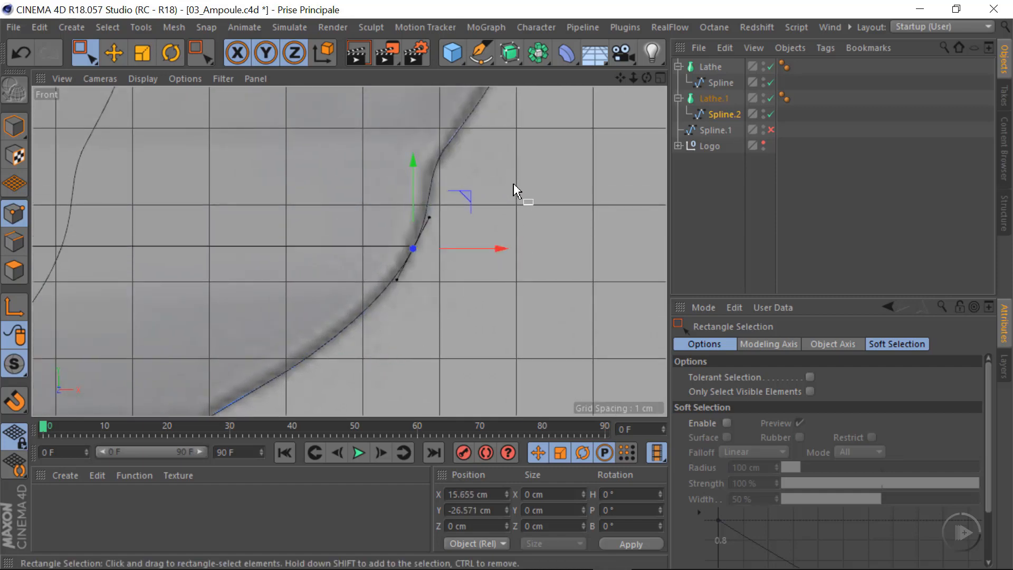
Check the rest of the collar profile in the Front view and examine the smoothness of the lathed bulb in Perspective
middle_click_drag(583, 131, 447, 359, "alt")
right_click_drag(446, 223, 411, 226, "alt")
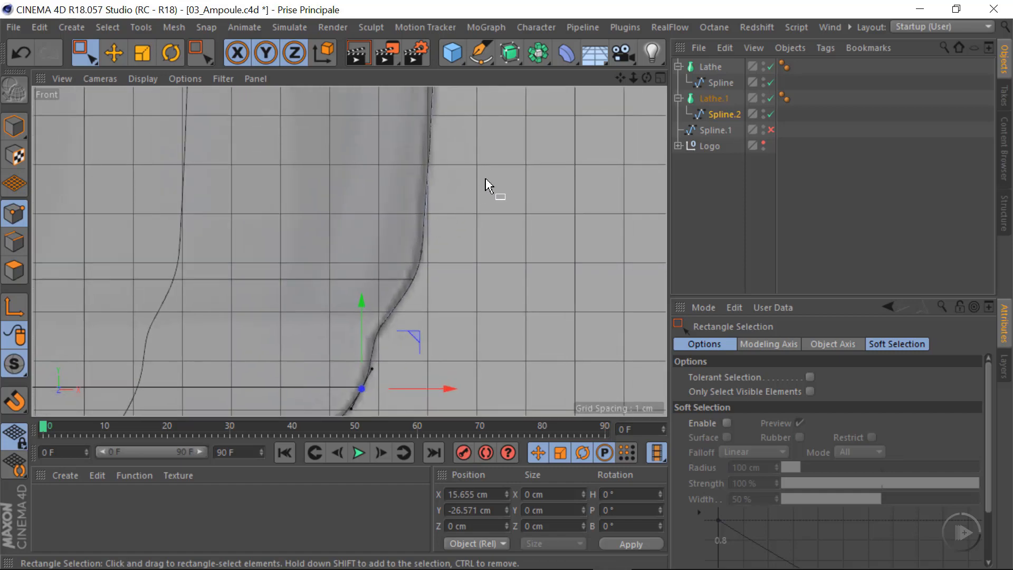
middle_click_drag(486, 185, 466, 273, "alt")
right_click_drag(447, 243, 326, 262, "alt")
middle_click(509, 260)
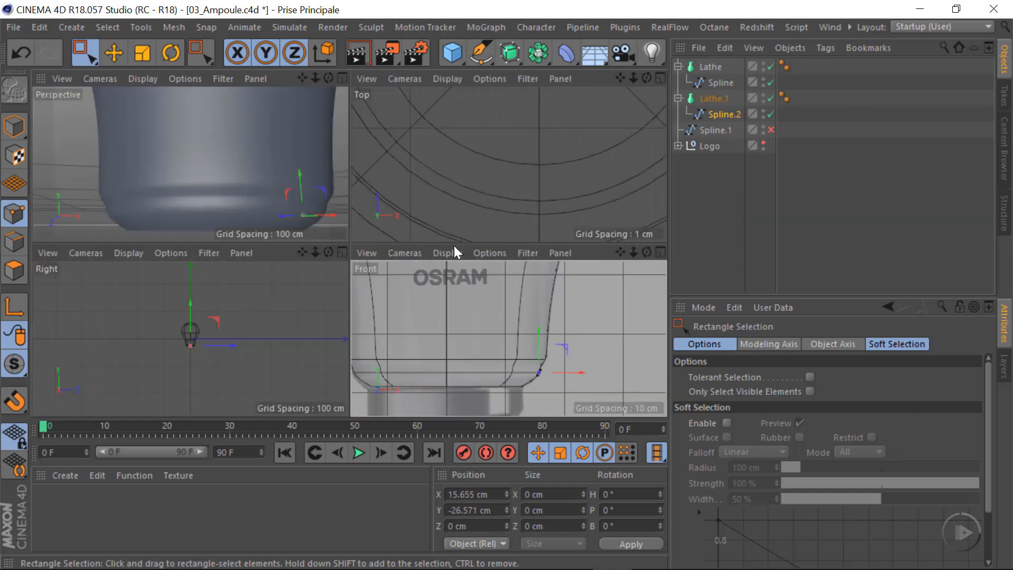
middle_click(267, 175)
mouse_move(394, 316)
left_mouse_down("alt")
mouse_move(400, 360)
mouse_move(425, 343)
left_mouse_up("alt")
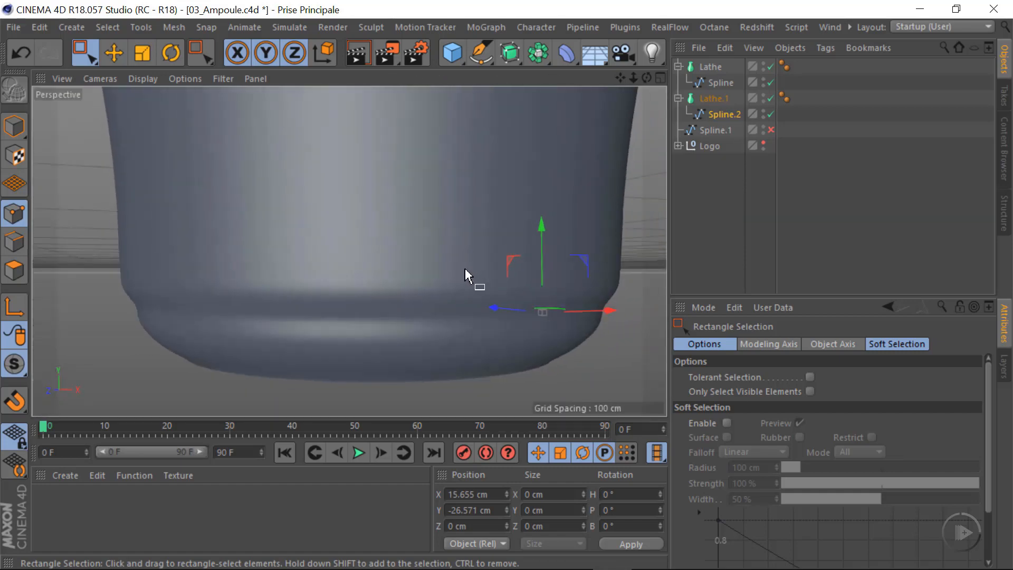
right_click_drag(457, 266, 392, 273, "alt")
middle_click_drag(393, 307, 352, 331, "alt")
mouse_move(338, 219)
middle_mouse_down("alt")
mouse_move(314, 261)
mouse_move(332, 235)
middle_mouse_up("alt")
left_click_drag(326, 217, 288, 255, "alt")
middle_click_drag(367, 230, 362, 296, "alt")
left_click_drag(362, 296, 330, 229, "alt")
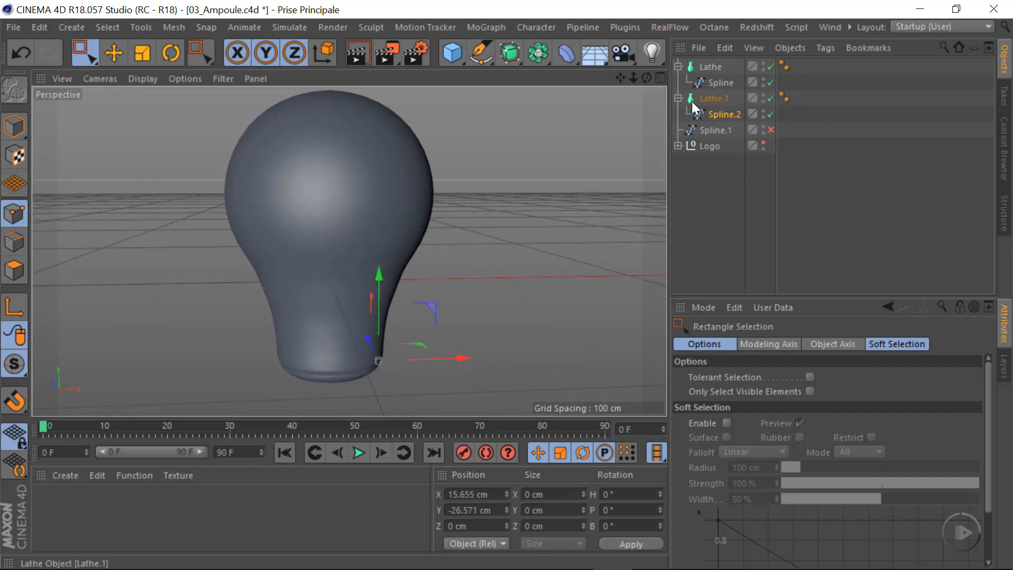
Collapse the Lathe.1 hierarchy and frame the screw base of the reference image in the Front view
left_click(678, 98)
middle_click(542, 287)
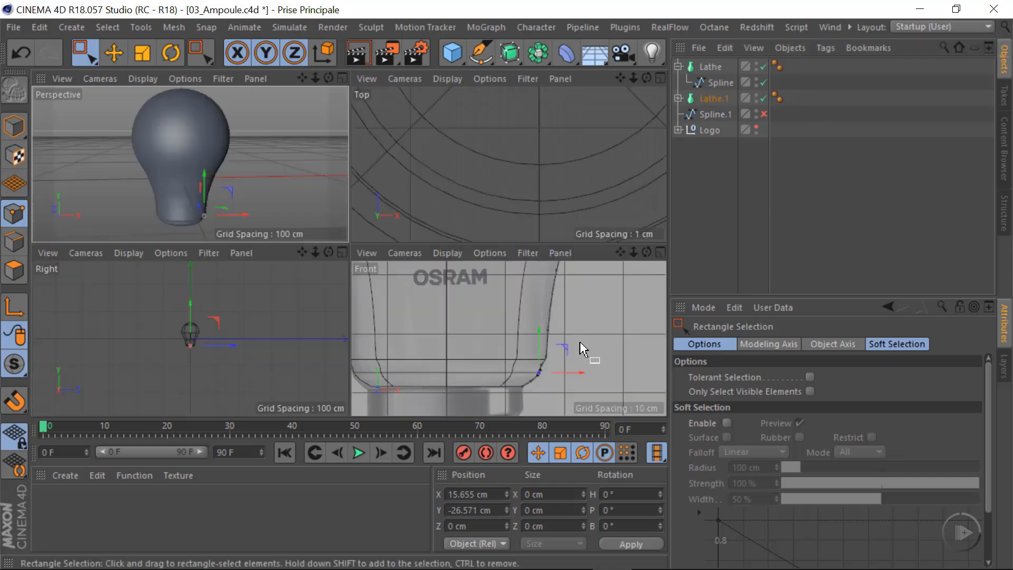
middle_click(584, 351)
middle_click_drag(506, 346, 574, 124, "alt")
middle_click_drag(398, 332, 369, 230, "alt")
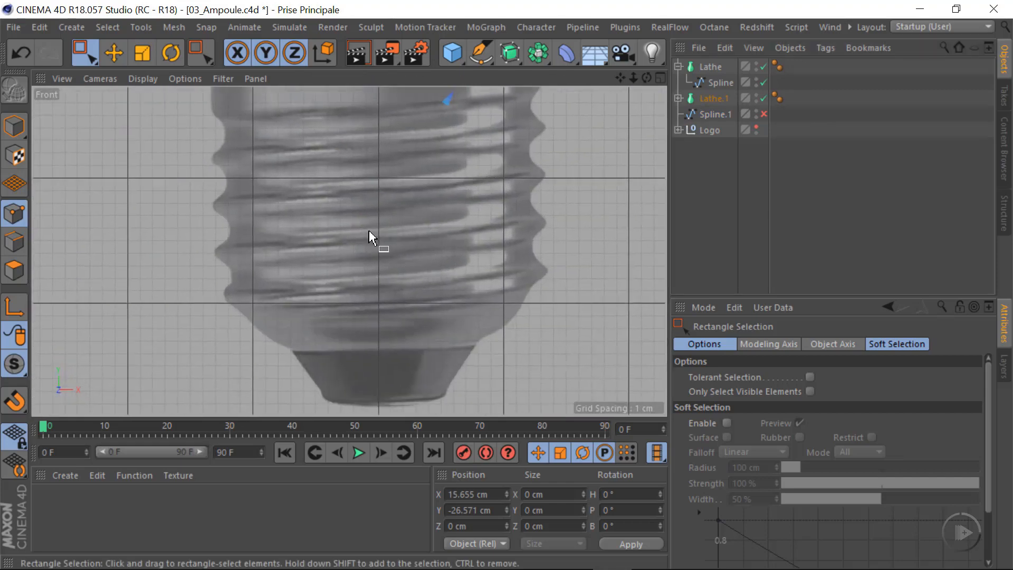
scroll(371, 231, "down", 4)
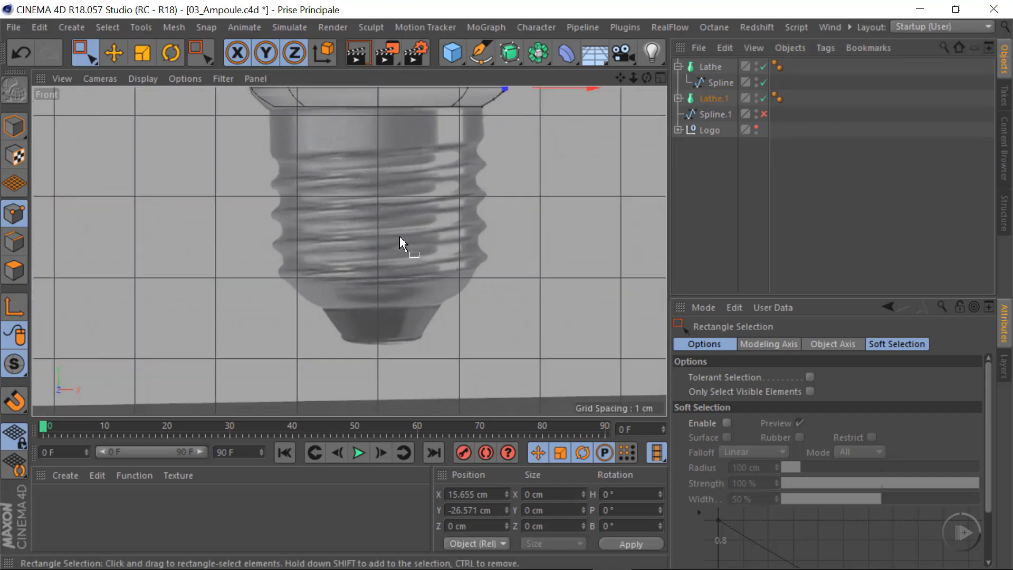